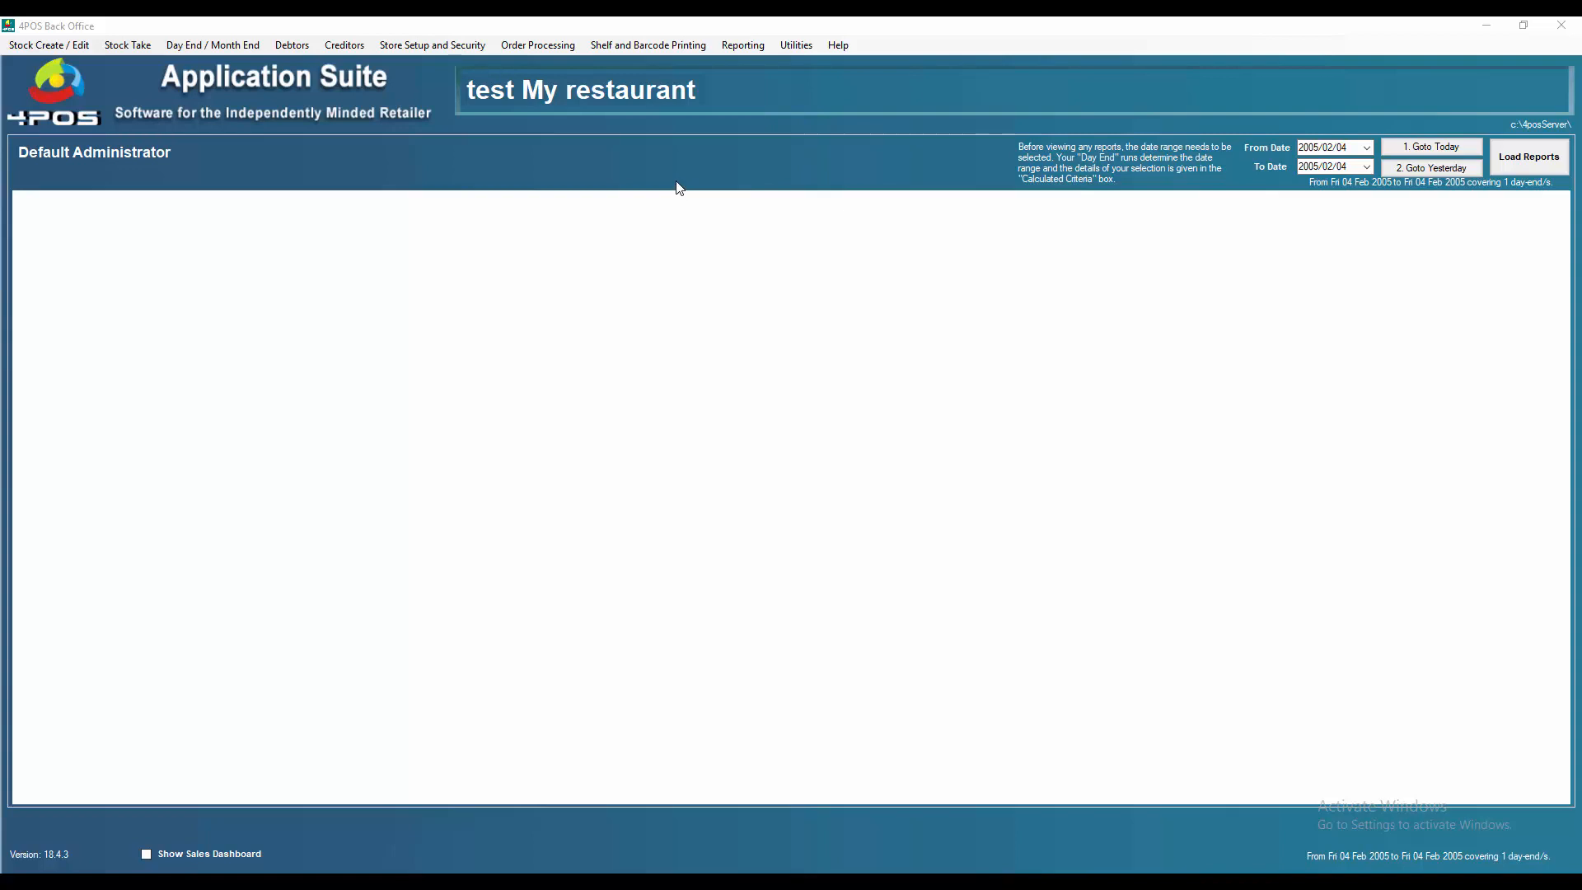
Step: Open the New Stock Item dialog to check its product list, then close it
{"action": "left_click", "coordinate": [37, 49]}
{"action": "left_click", "coordinate": [39, 48]}
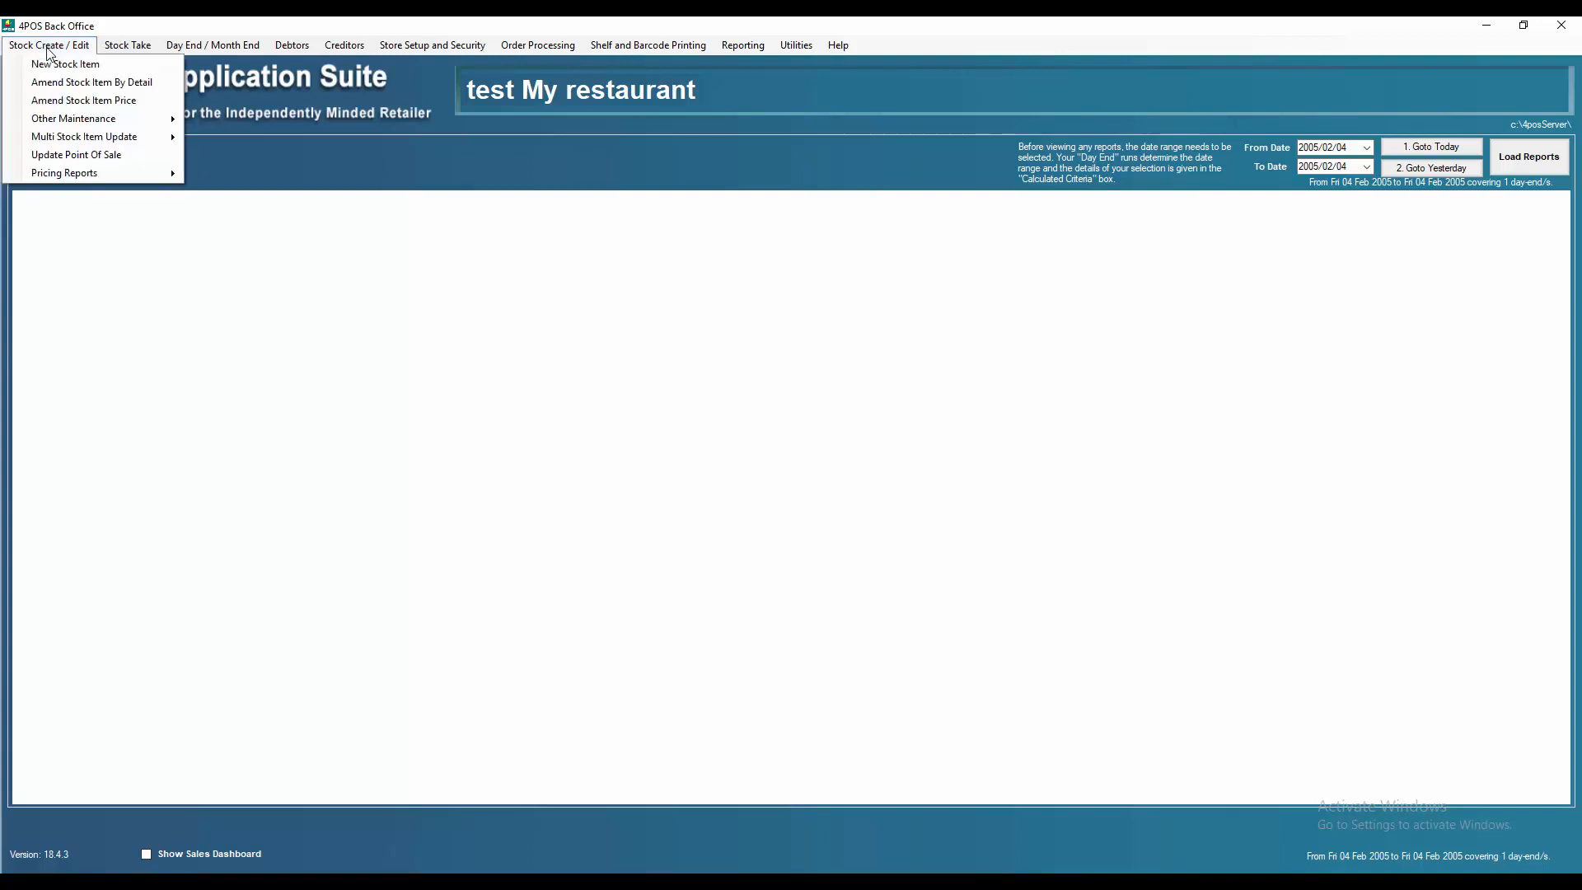
{"action": "left_click", "coordinate": [52, 63]}
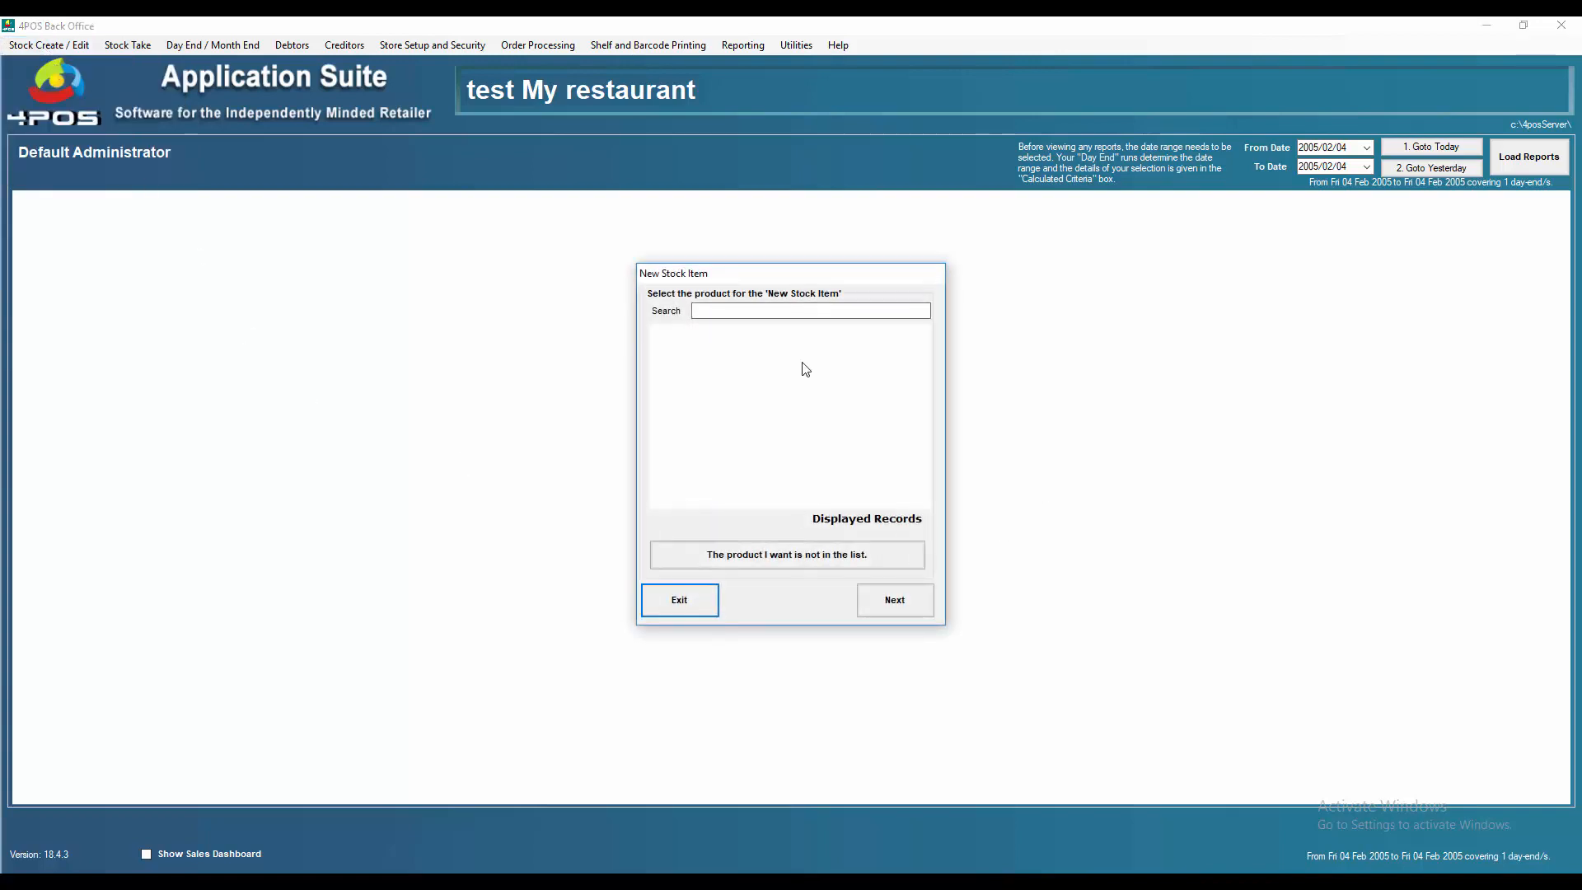
{"action": "left_click", "coordinate": [674, 601]}
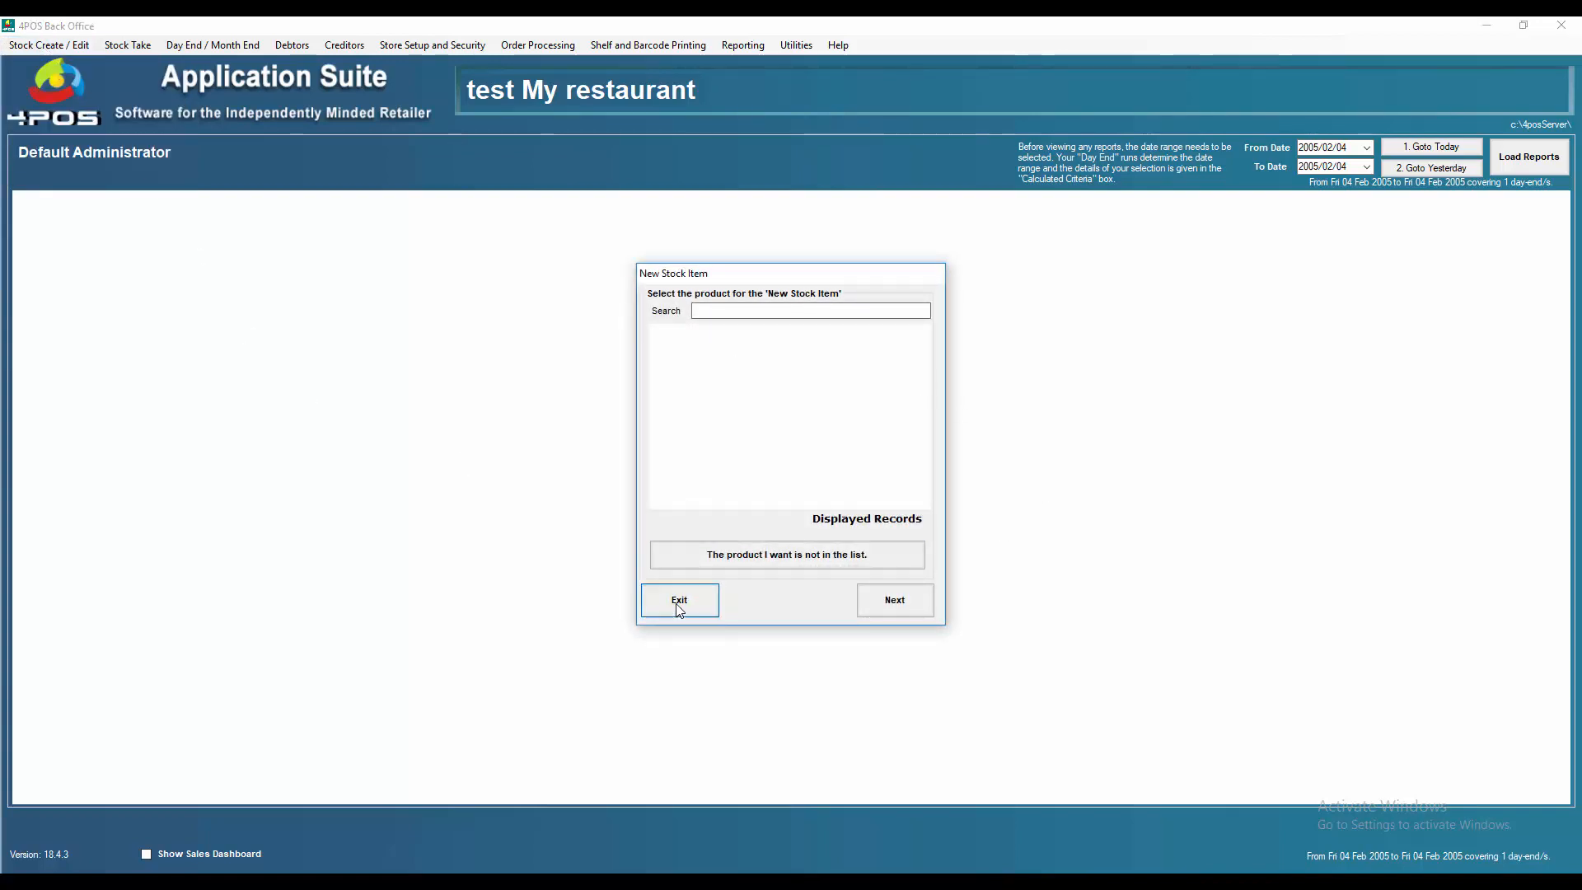
Step: Open Amend Stock Item By Detail to review the existing stock items, then exit
{"action": "left_click", "coordinate": [51, 47]}
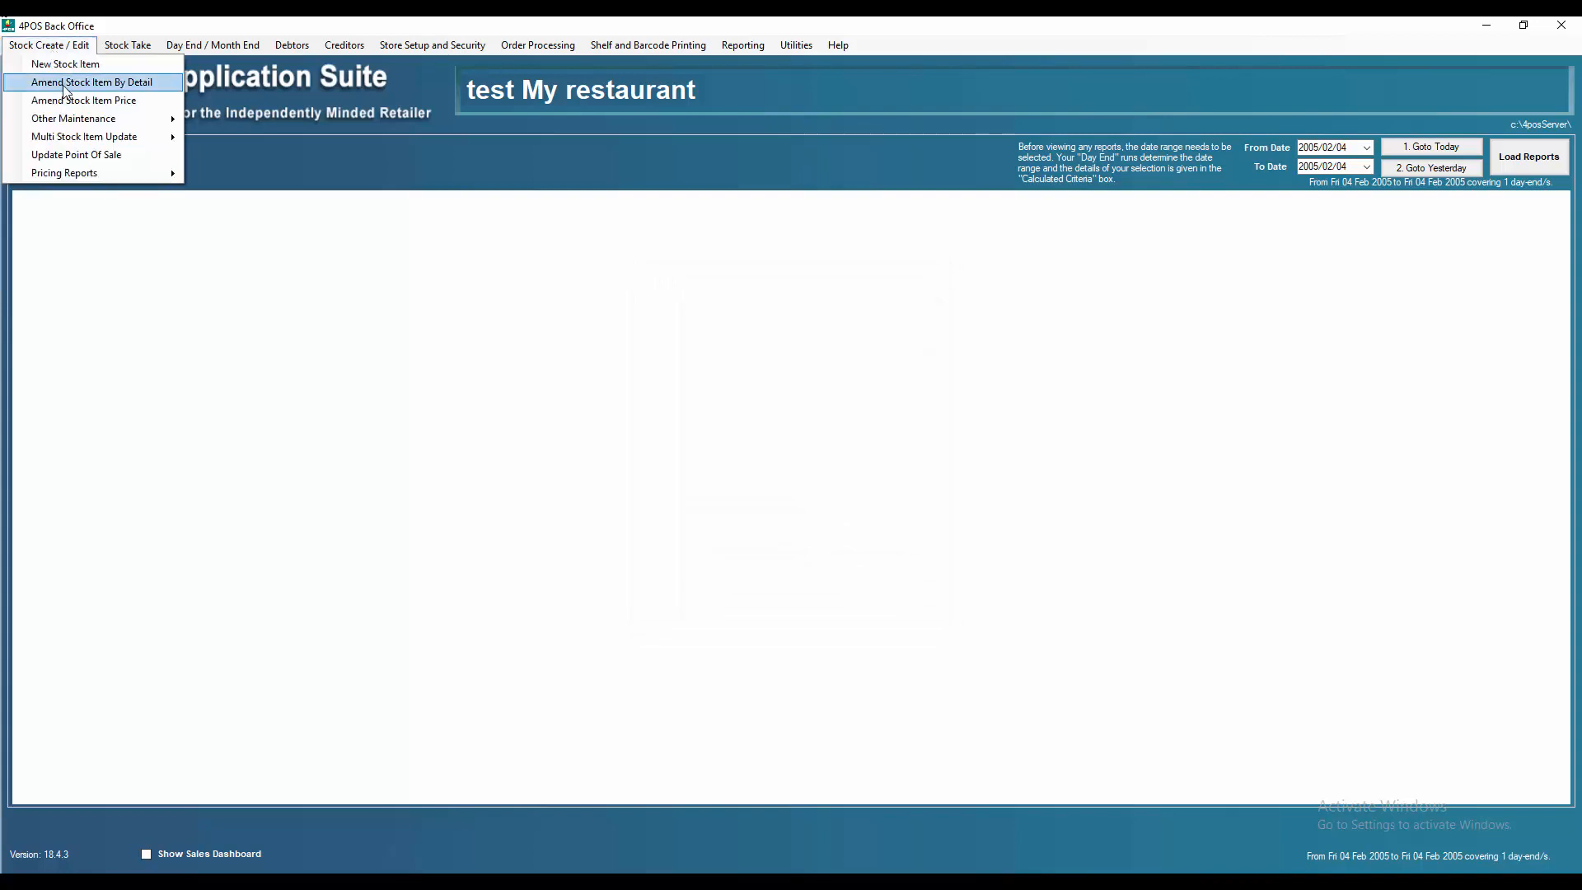
{"action": "left_click", "coordinate": [74, 78]}
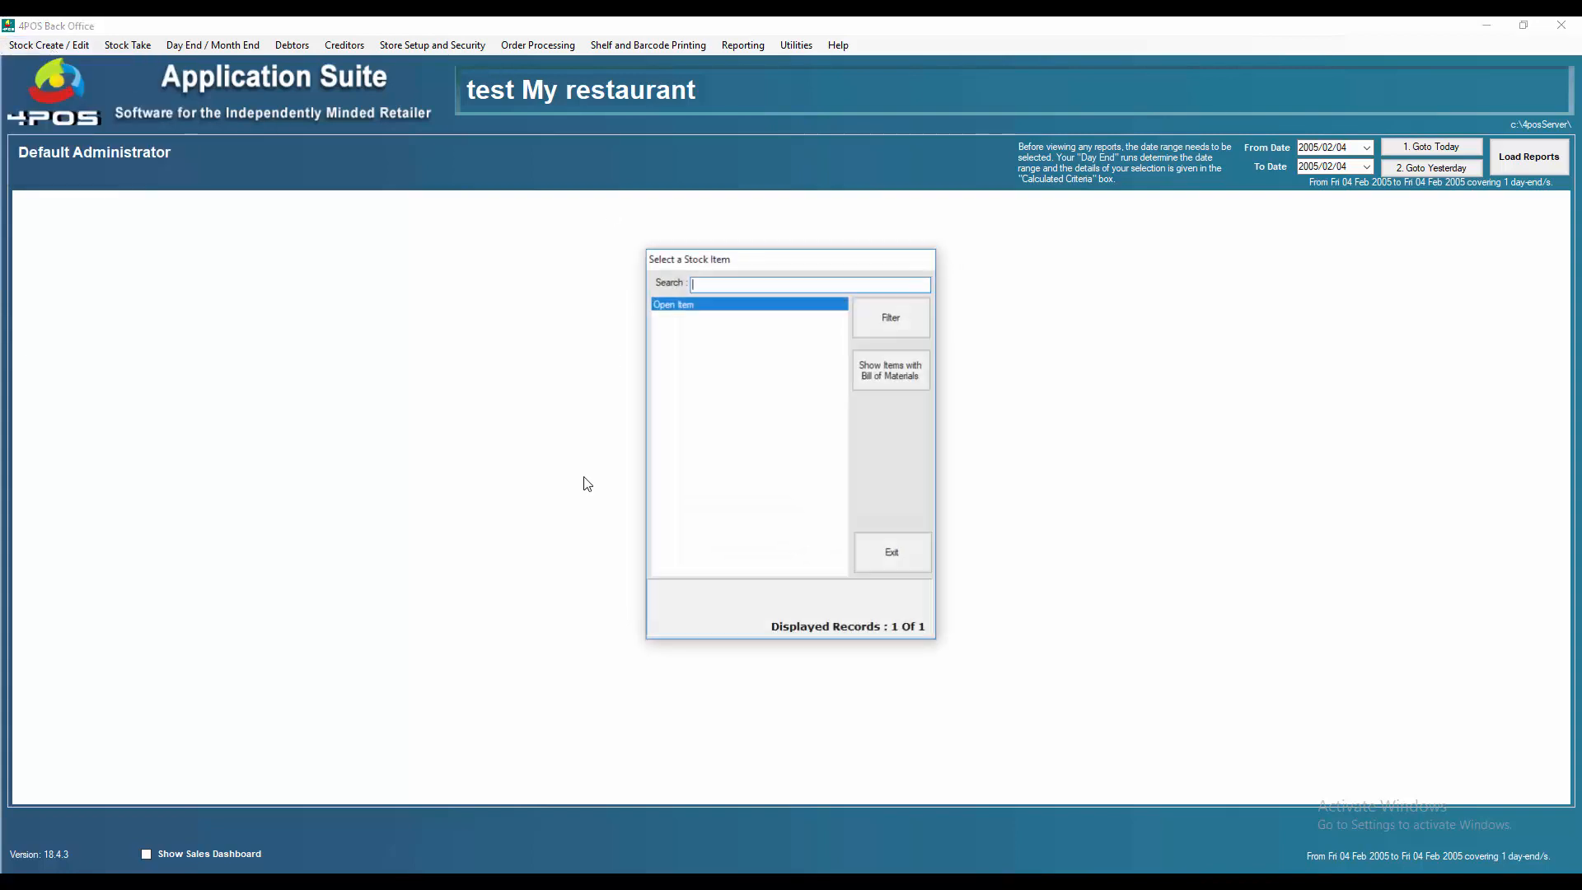
{"action": "left_click", "coordinate": [909, 554]}
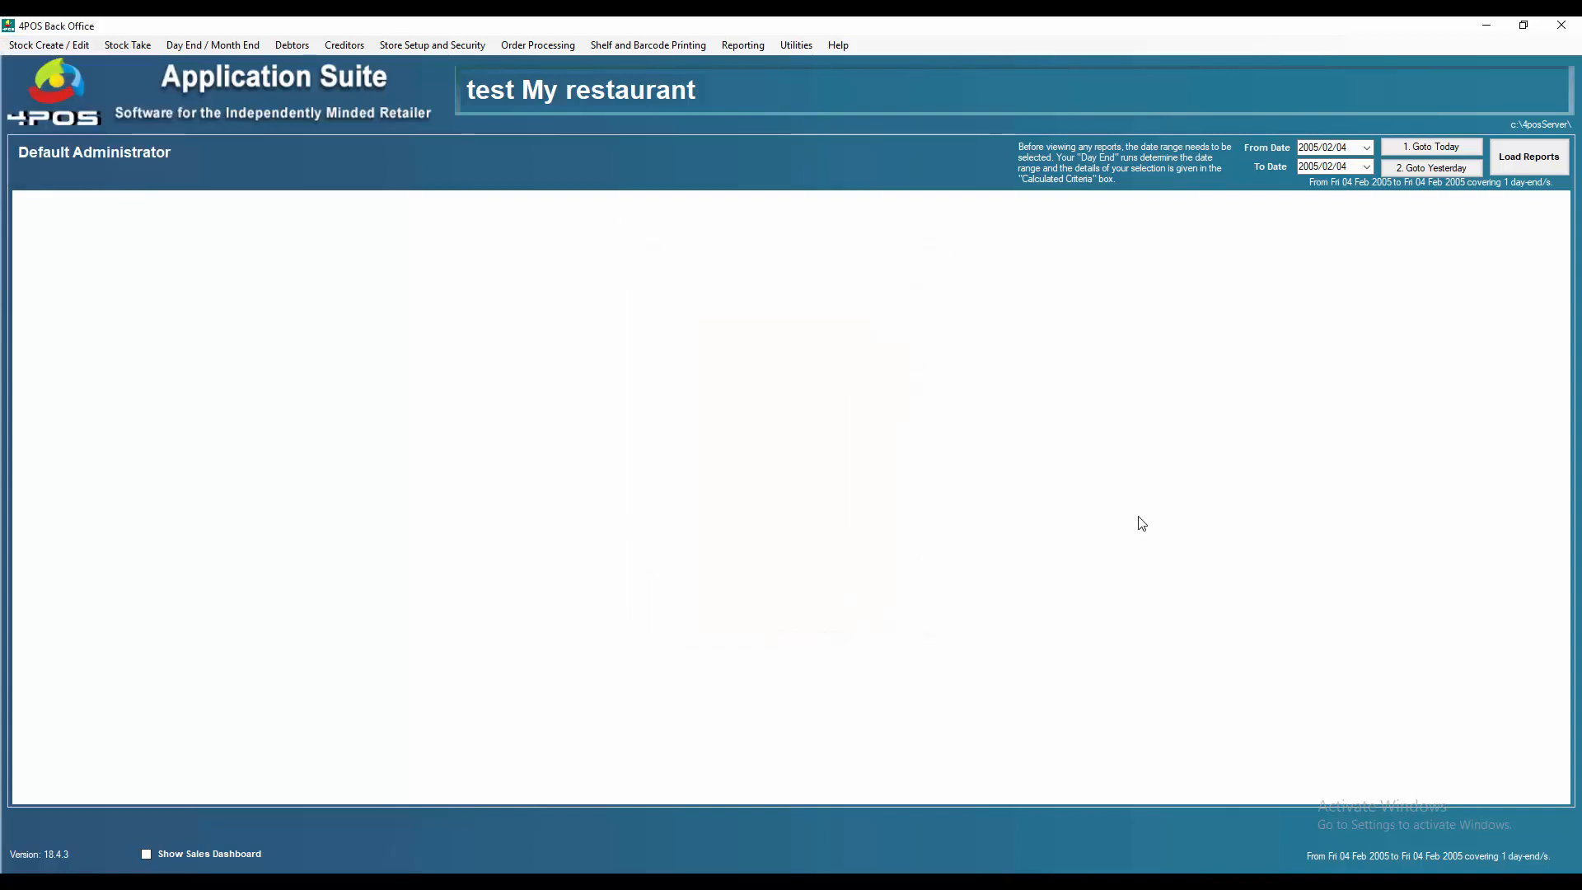
Step: Start the template import and enter the authorization password
{"action": "left_click", "coordinate": [801, 47]}
{"action": "left_click", "coordinate": [843, 336]}
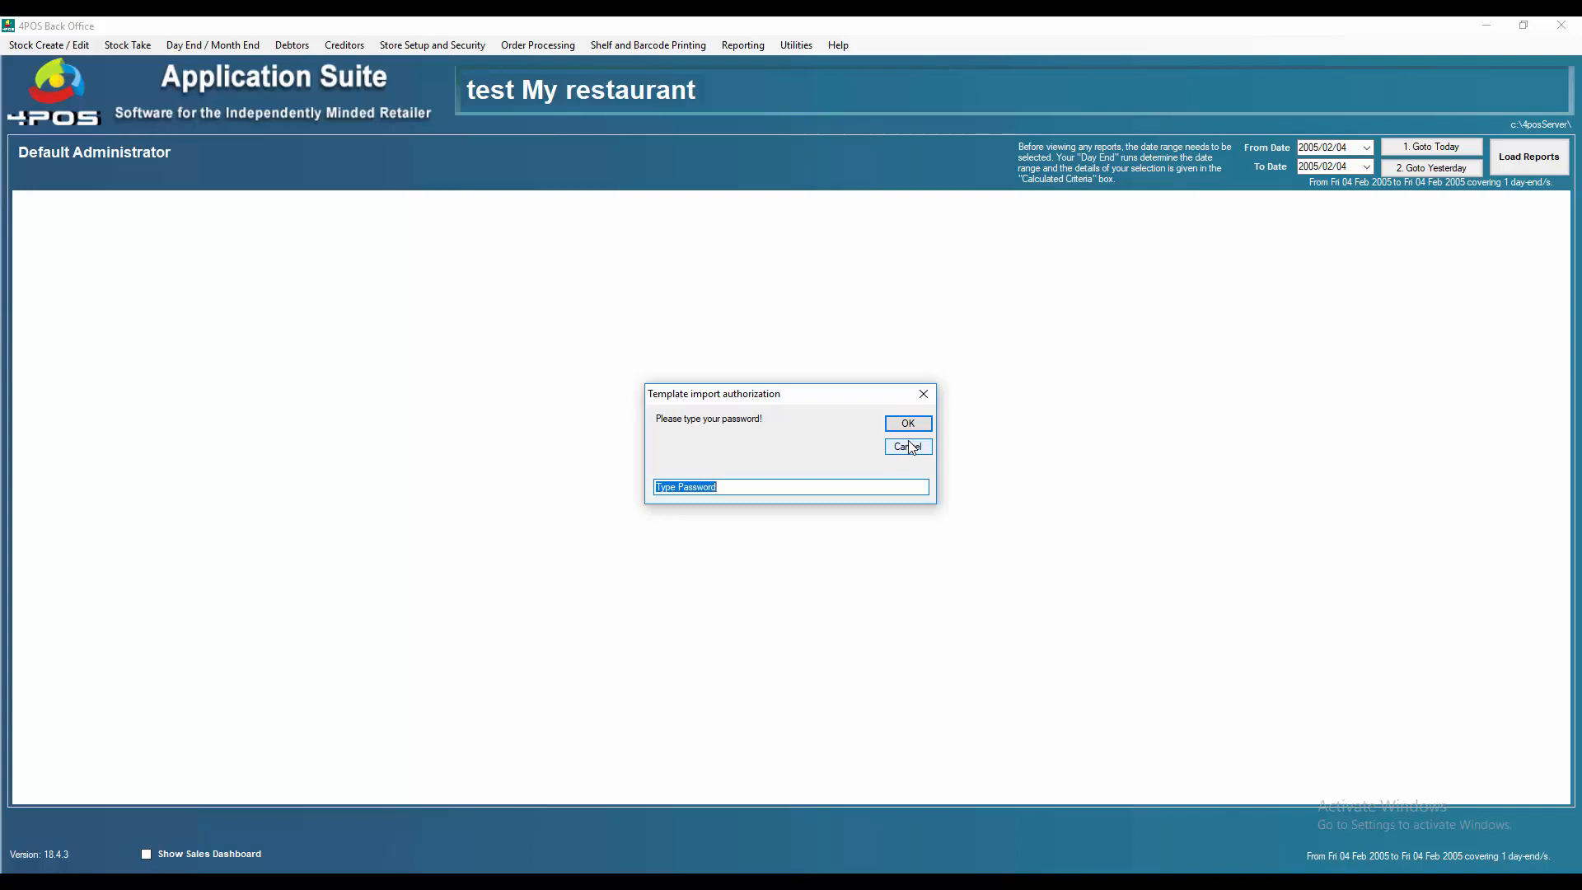
{"action": "key", "text": "Return"}
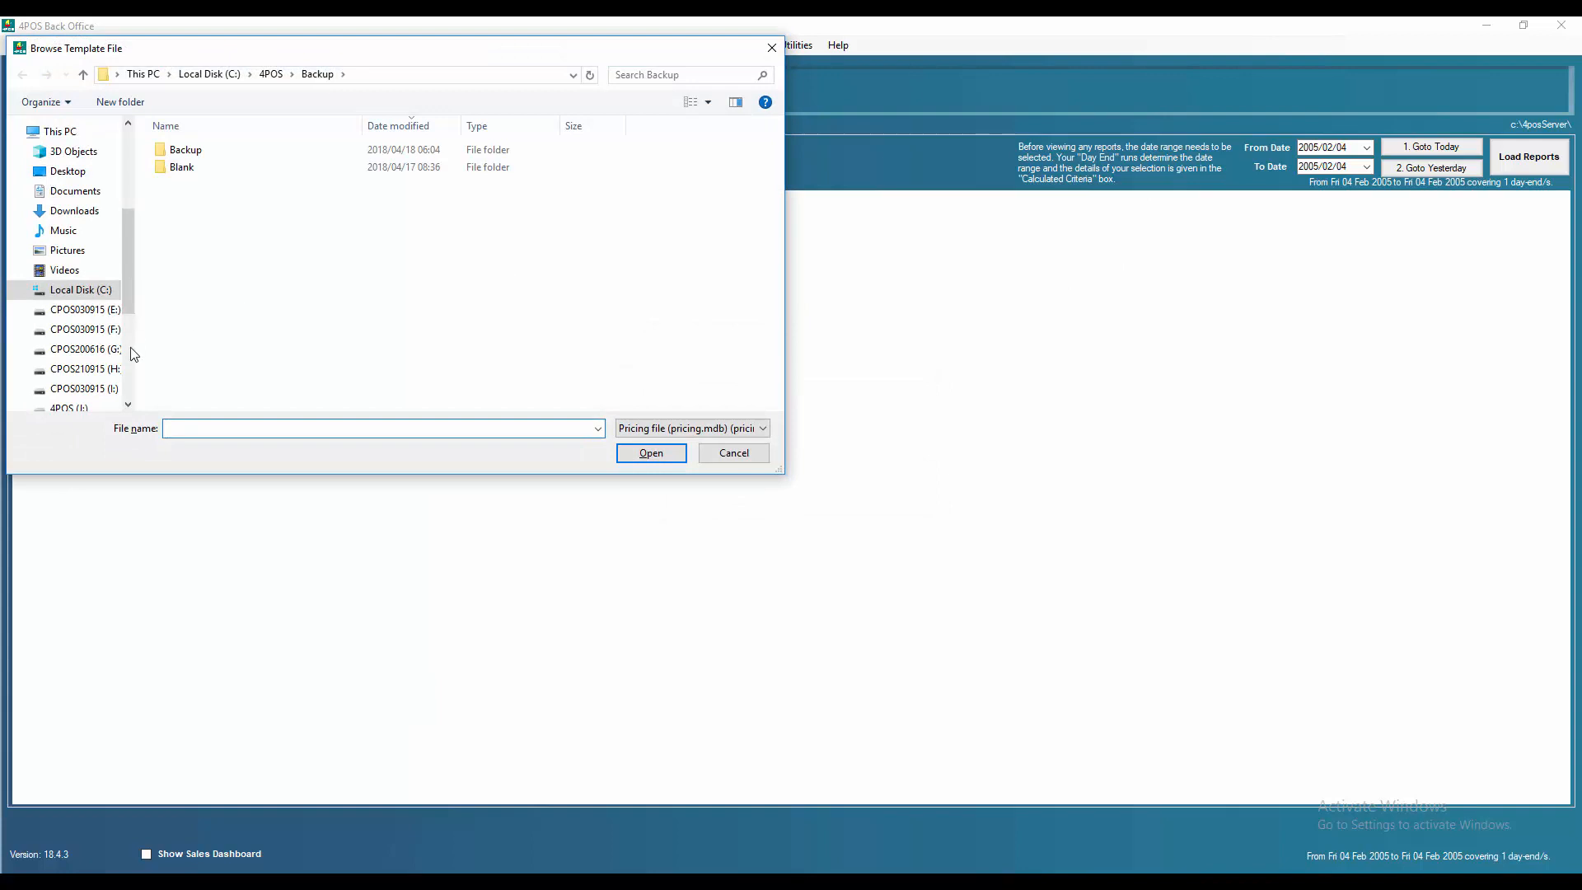
Step: Import pricing.mdb from G:\DVD4POS\4POSDatabases\4POSRestaurant as the template file and acknowledge the backup
{"action": "left_click", "coordinate": [93, 354]}
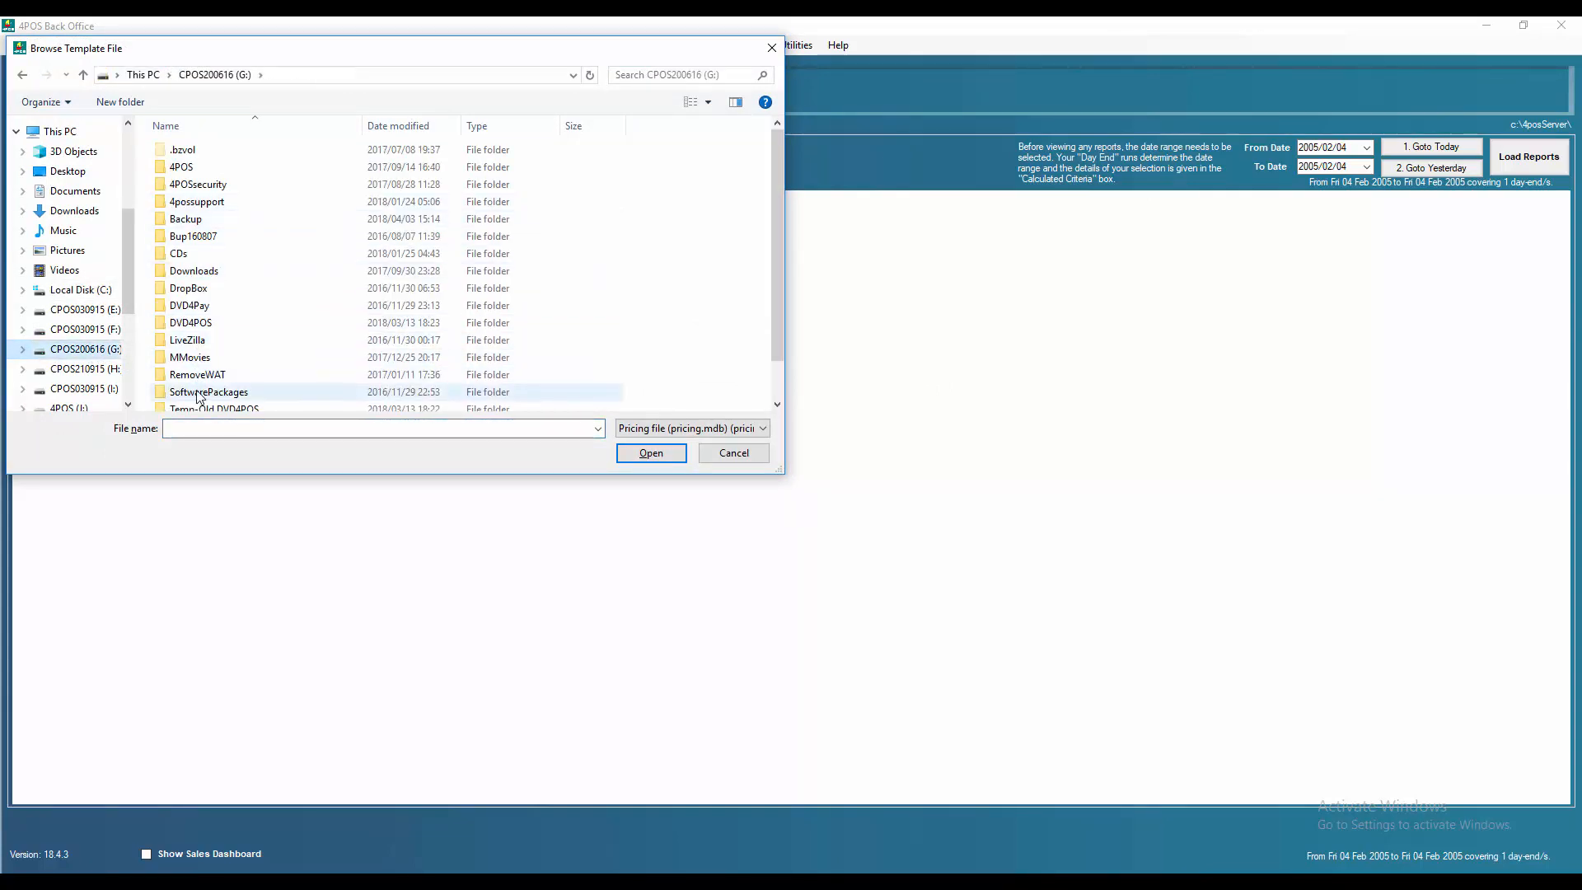
{"action": "double_click", "coordinate": [193, 323]}
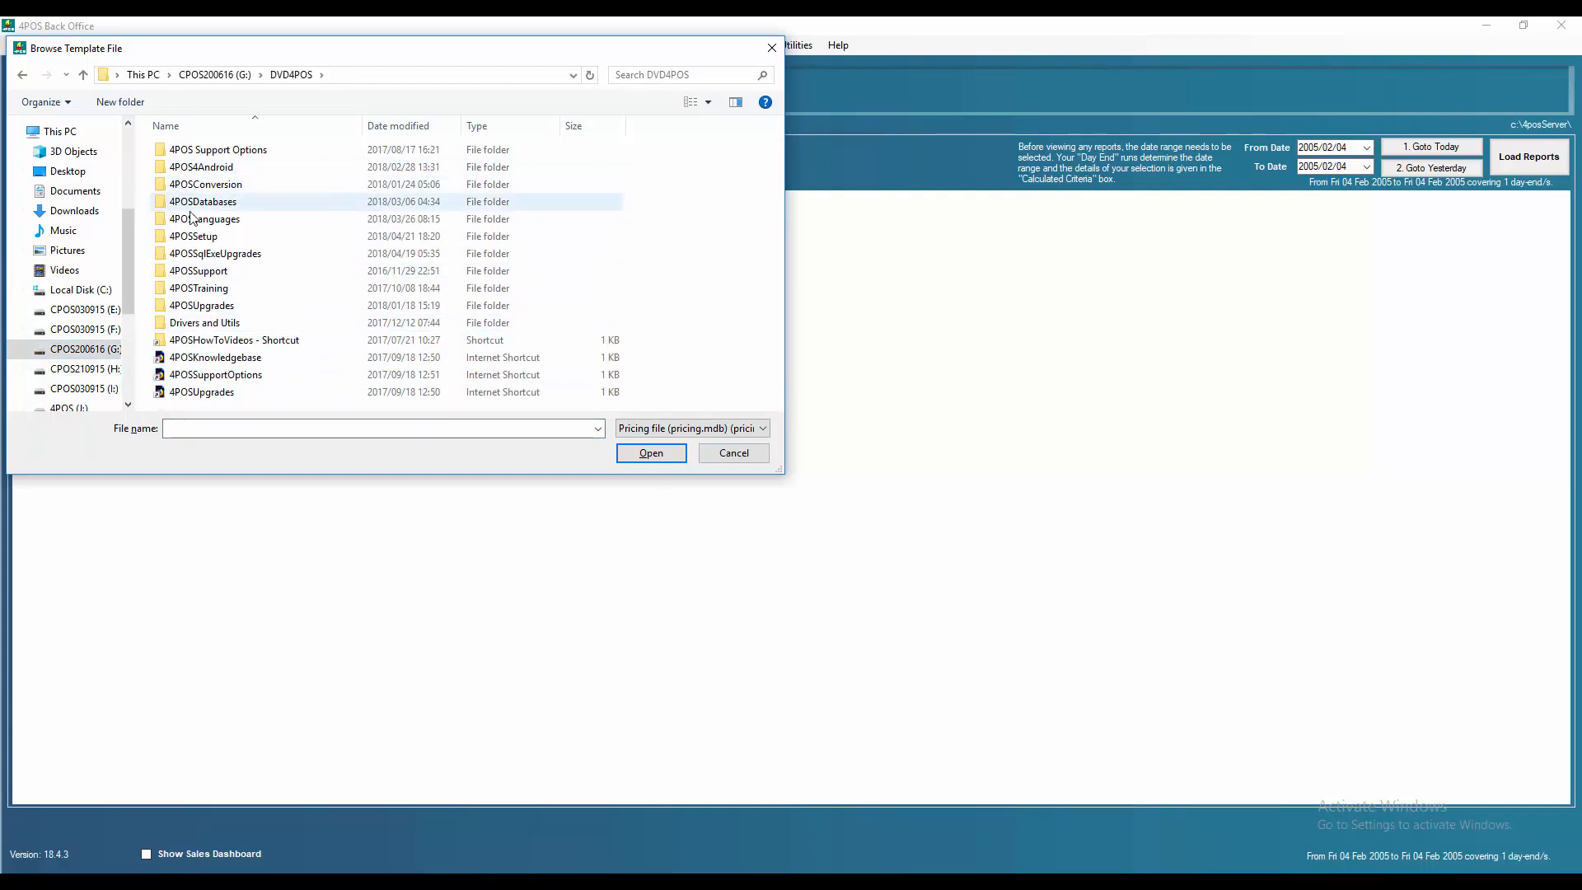
{"action": "double_click", "coordinate": [204, 202]}
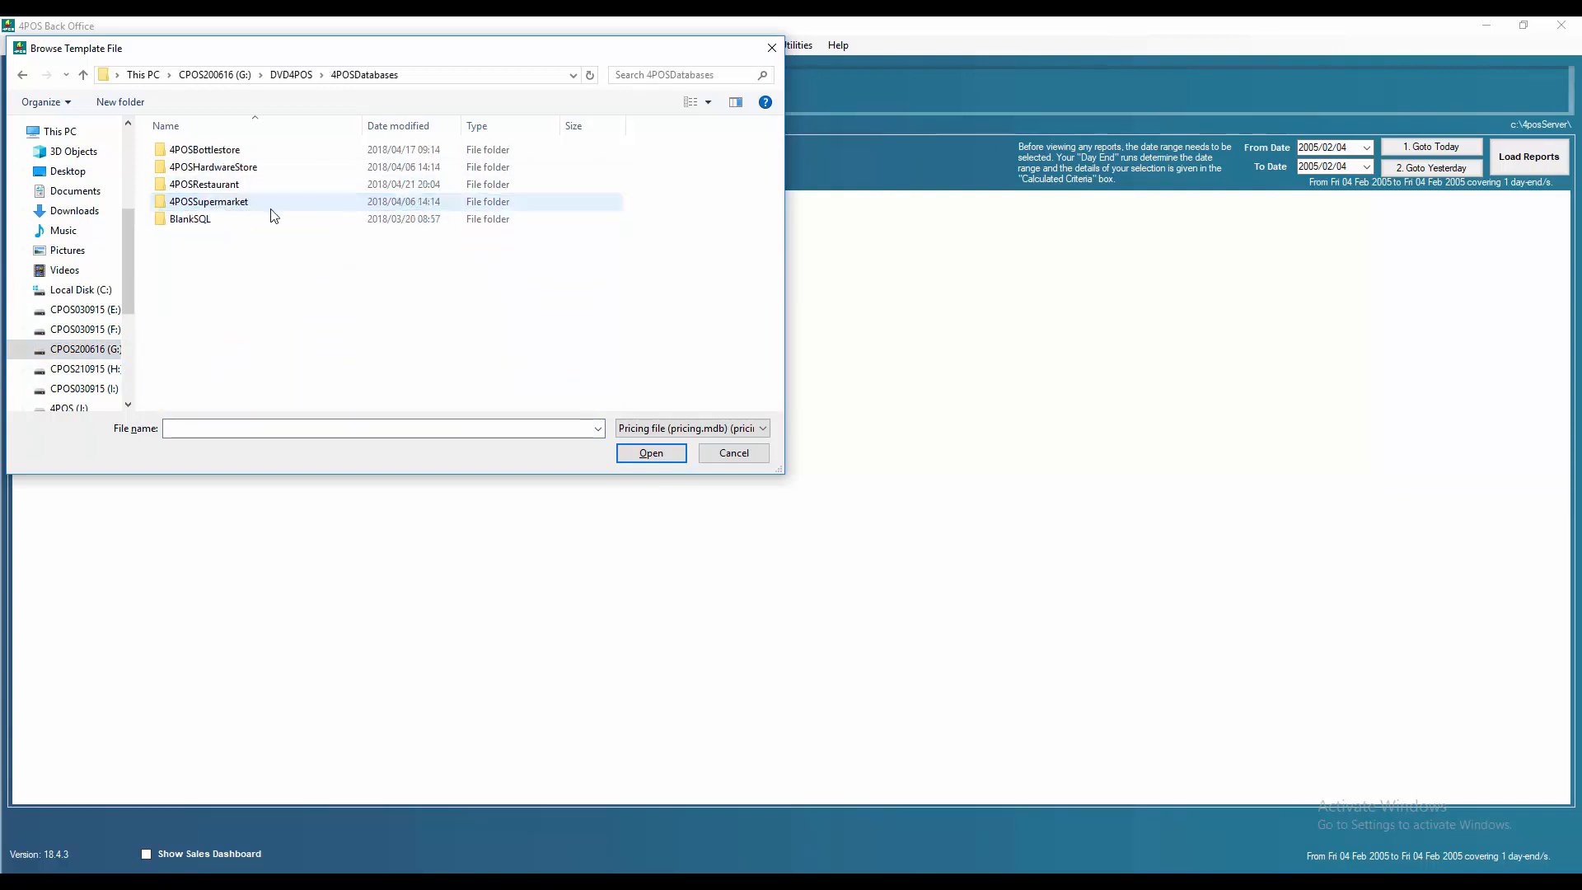
{"action": "double_click", "coordinate": [208, 186]}
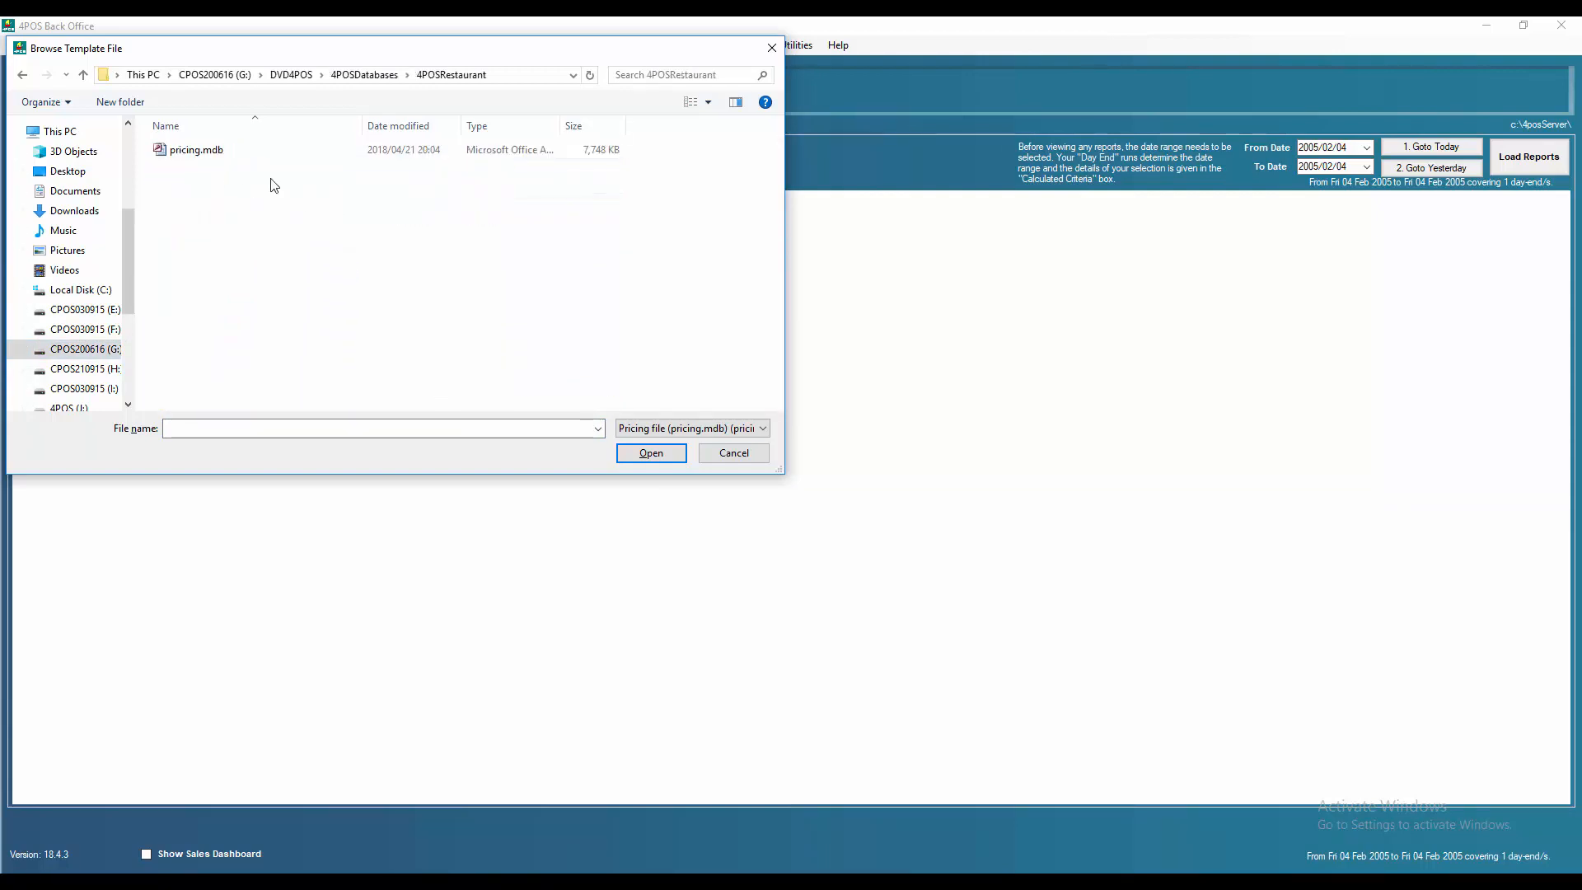
{"action": "double_click", "coordinate": [196, 152]}
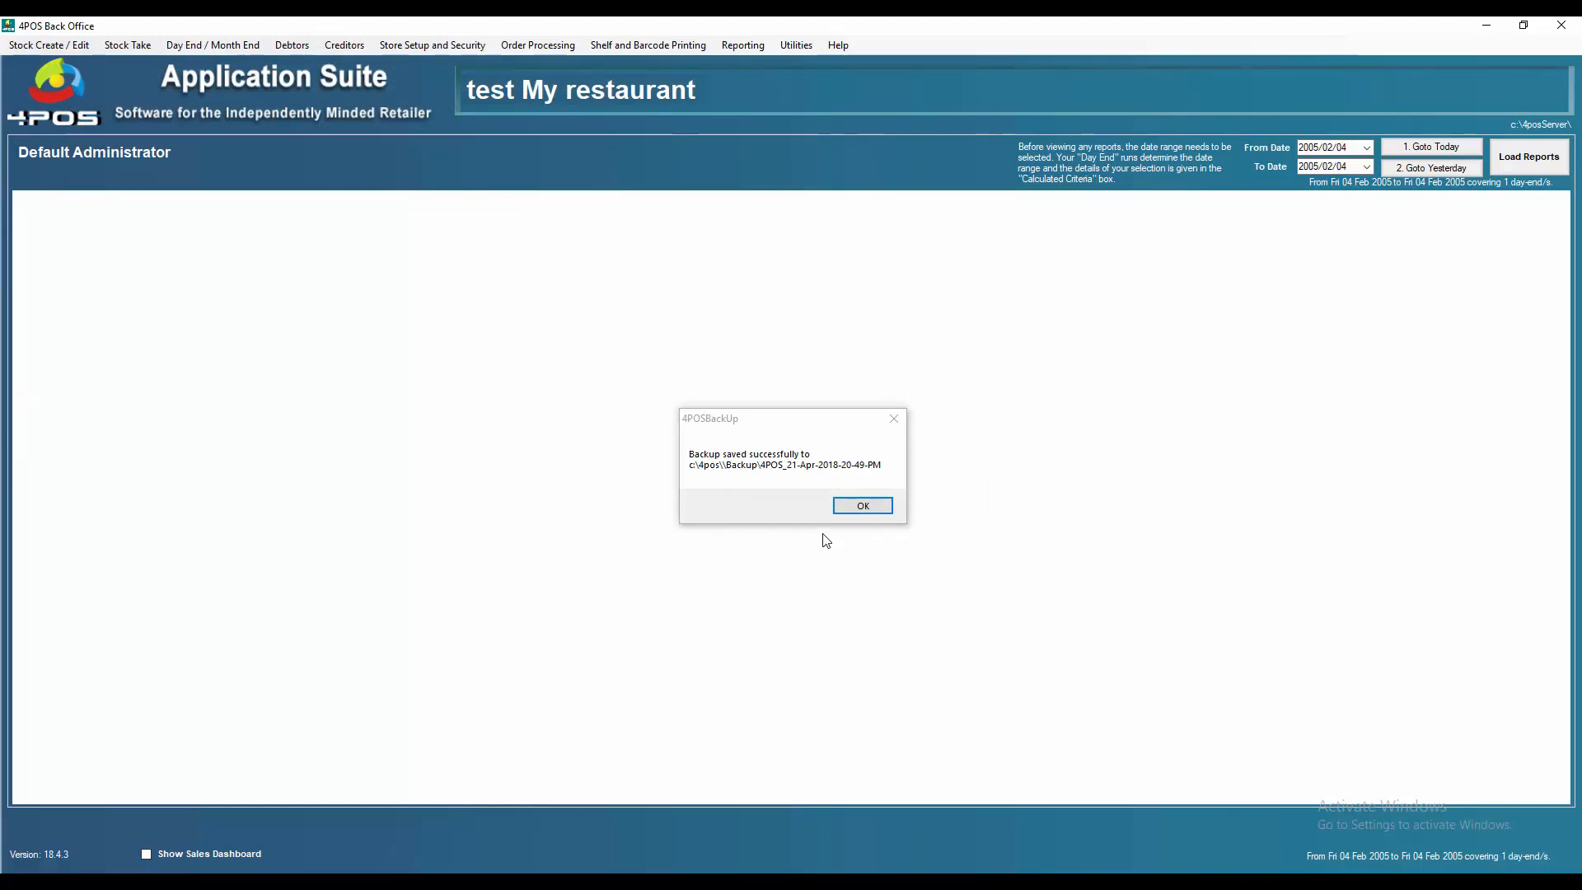
{"action": "left_click", "coordinate": [862, 506]}
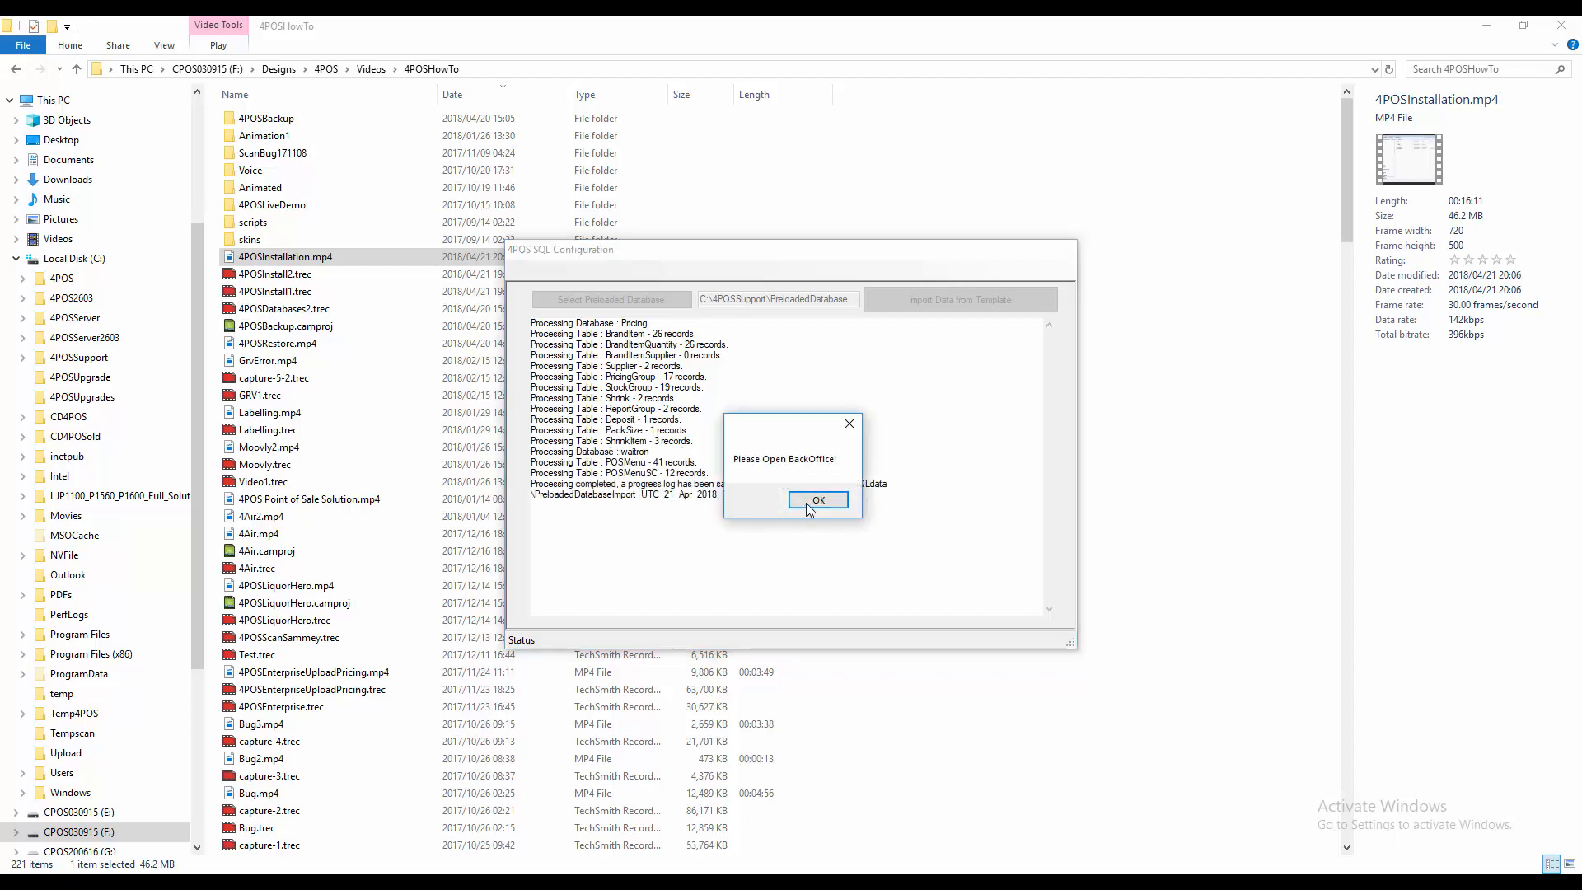
Step: Close the import configuration, relaunch 4POS Back Office and log in as the default user
{"action": "left_click", "coordinate": [818, 501]}
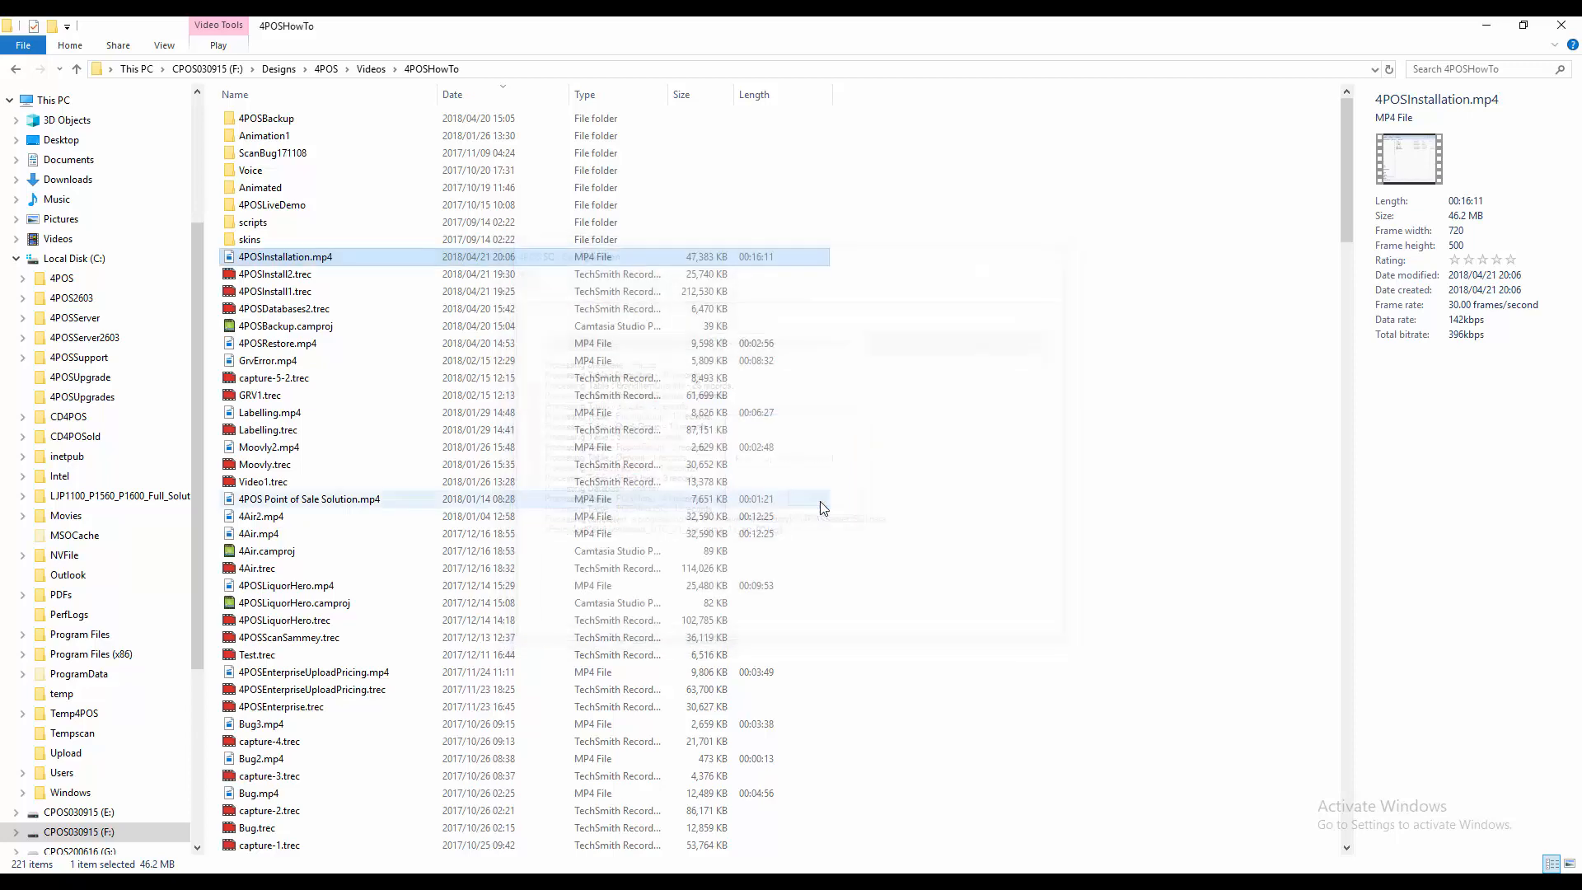
{"action": "key", "text": "super"}
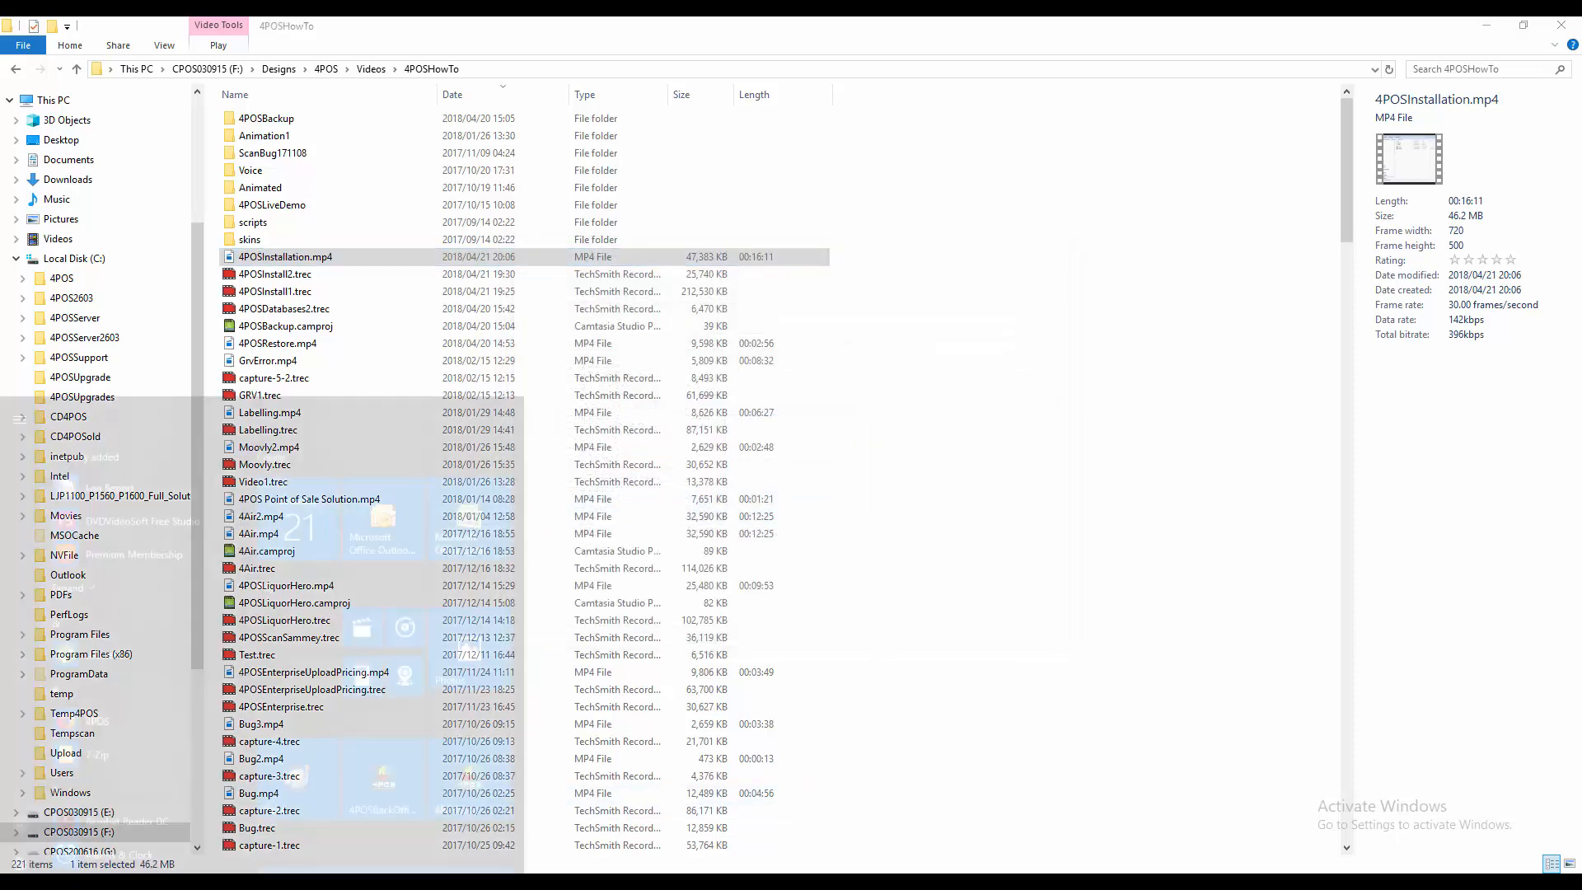
{"action": "left_click", "coordinate": [393, 670]}
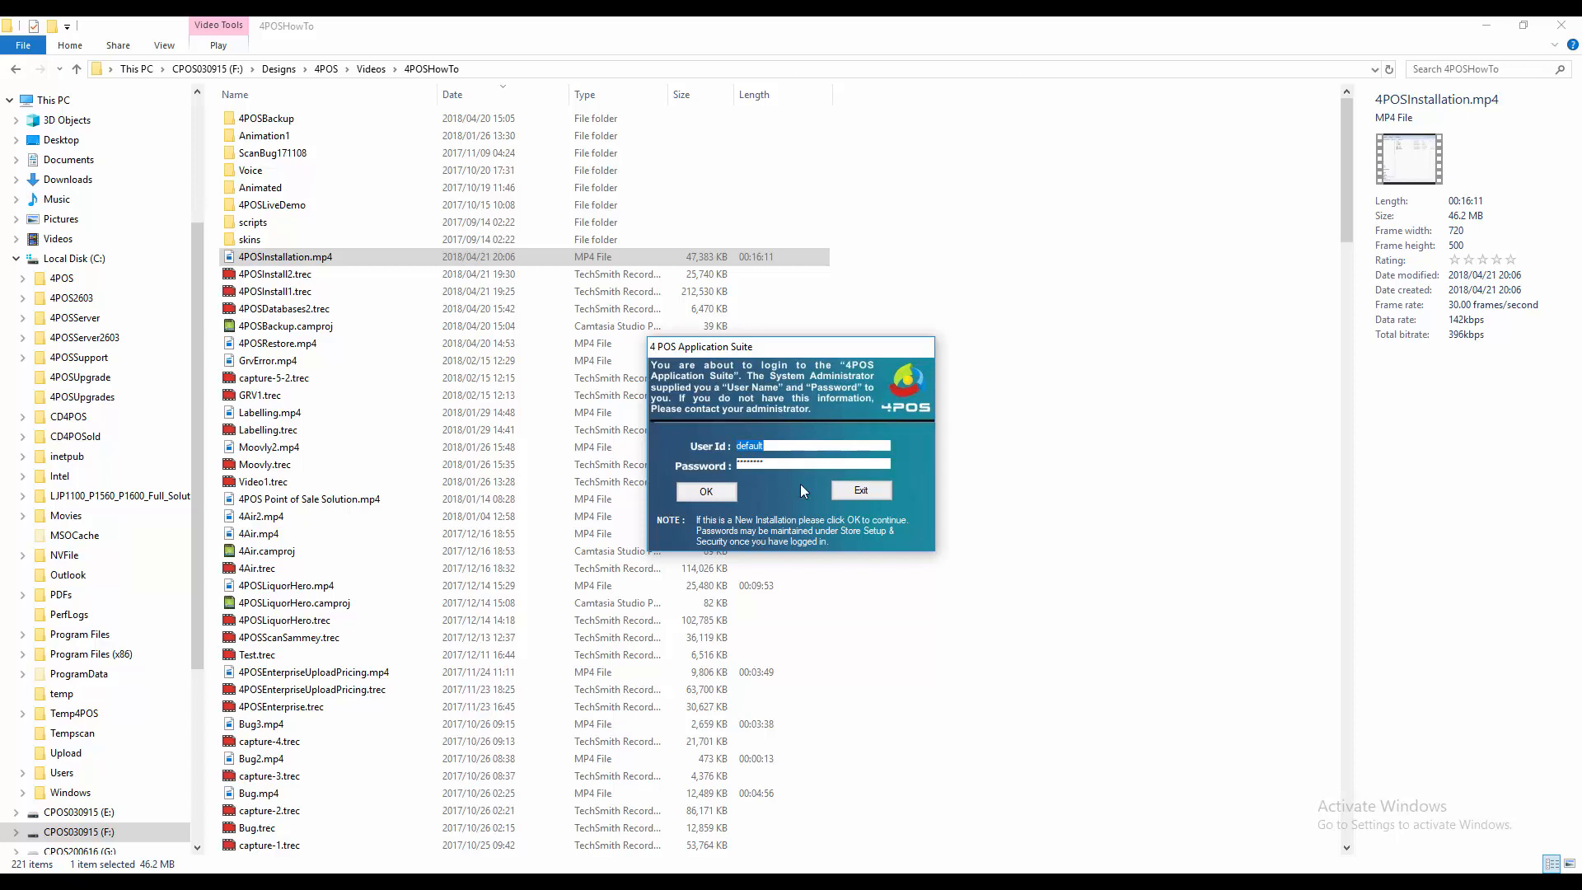
{"action": "left_click", "coordinate": [706, 491]}
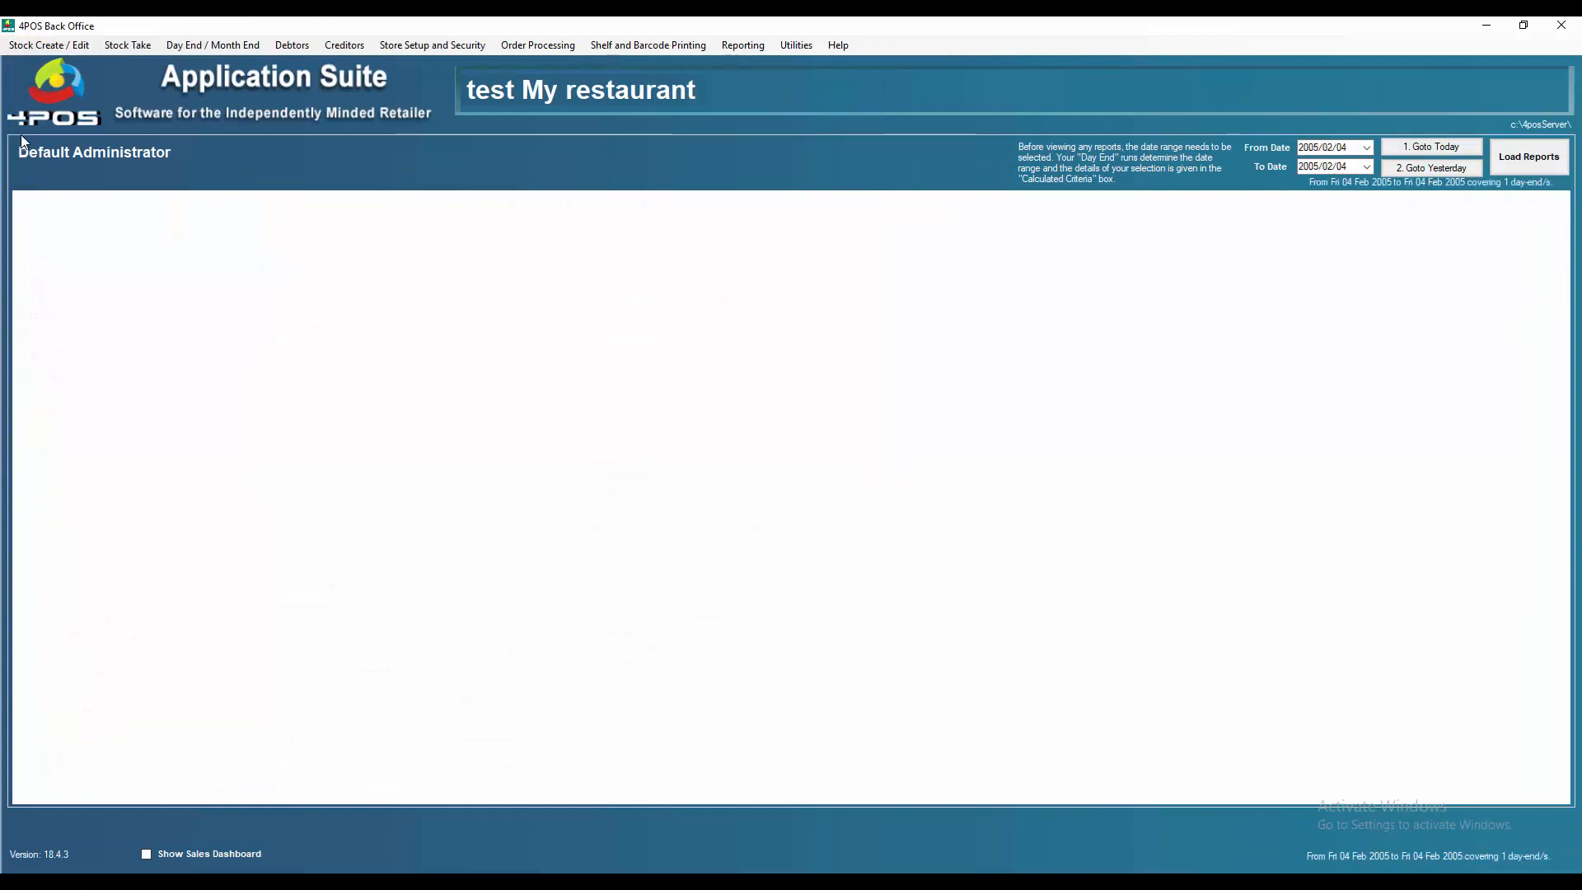
Step: Create a new stock item from the 300g Rump product, accepting its default supplier, groups and pack size
{"action": "left_click", "coordinate": [61, 44]}
{"action": "left_click", "coordinate": [73, 66]}
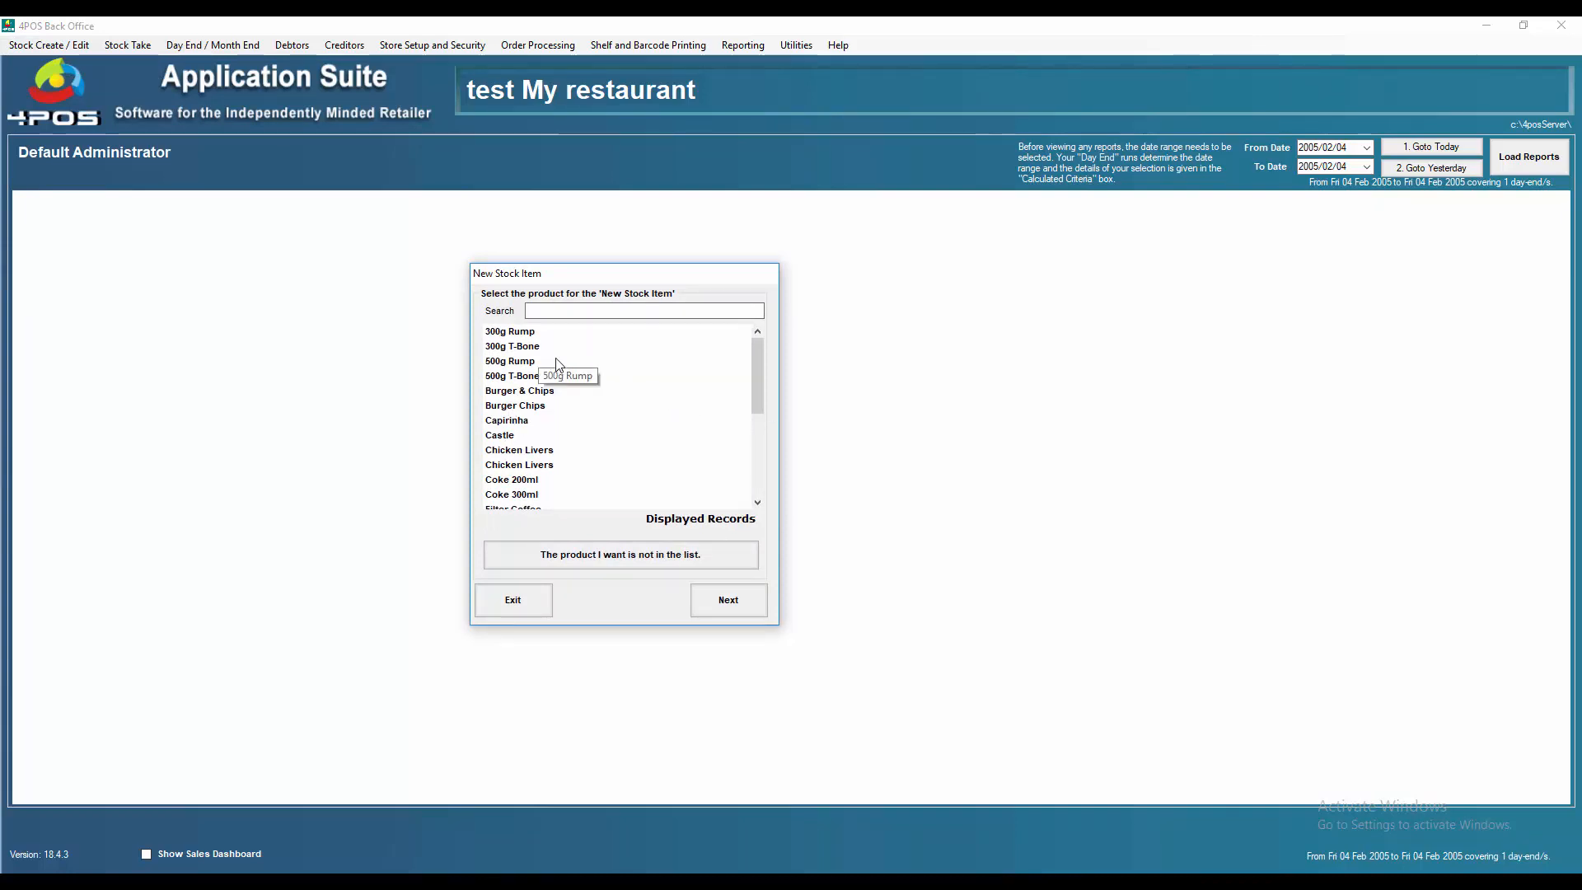
{"action": "double_click", "coordinate": [500, 333]}
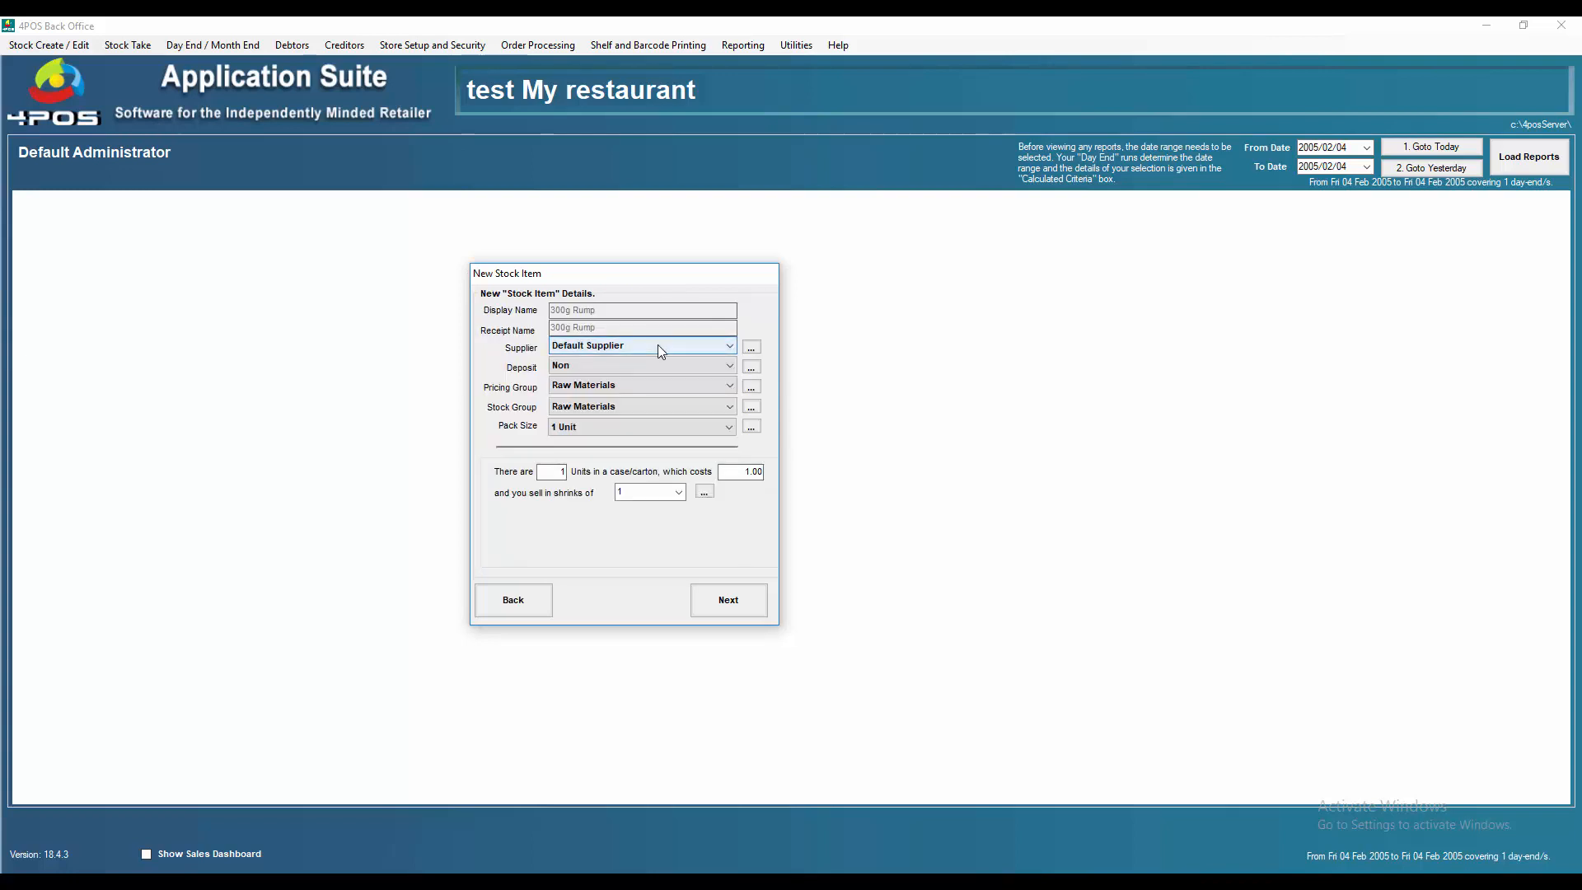
{"action": "left_click", "coordinate": [716, 607]}
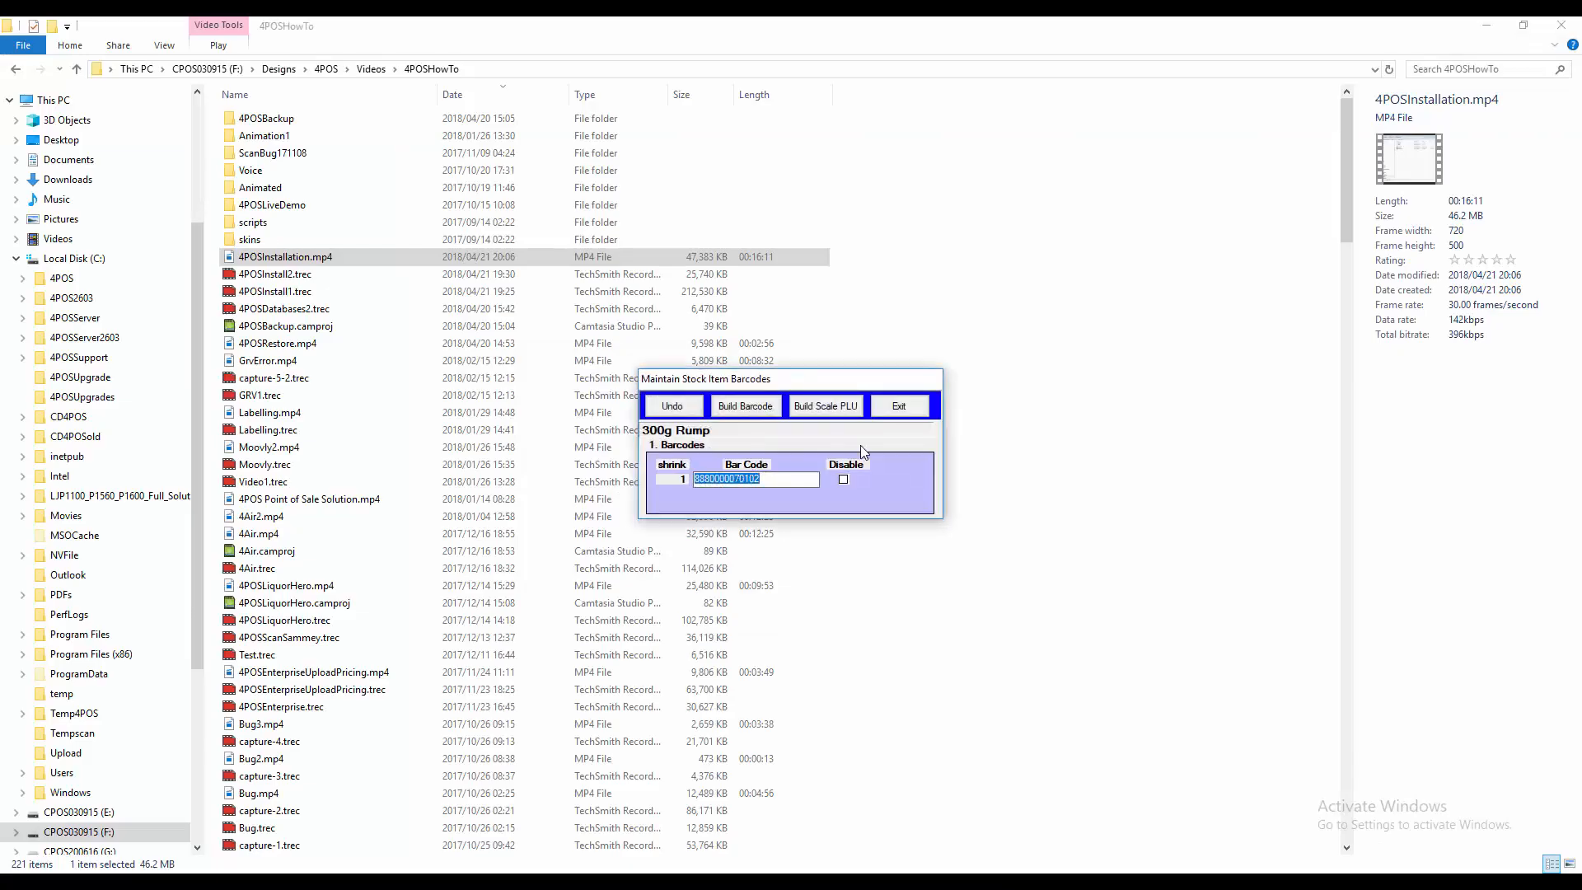
{"action": "left_click", "coordinate": [900, 407]}
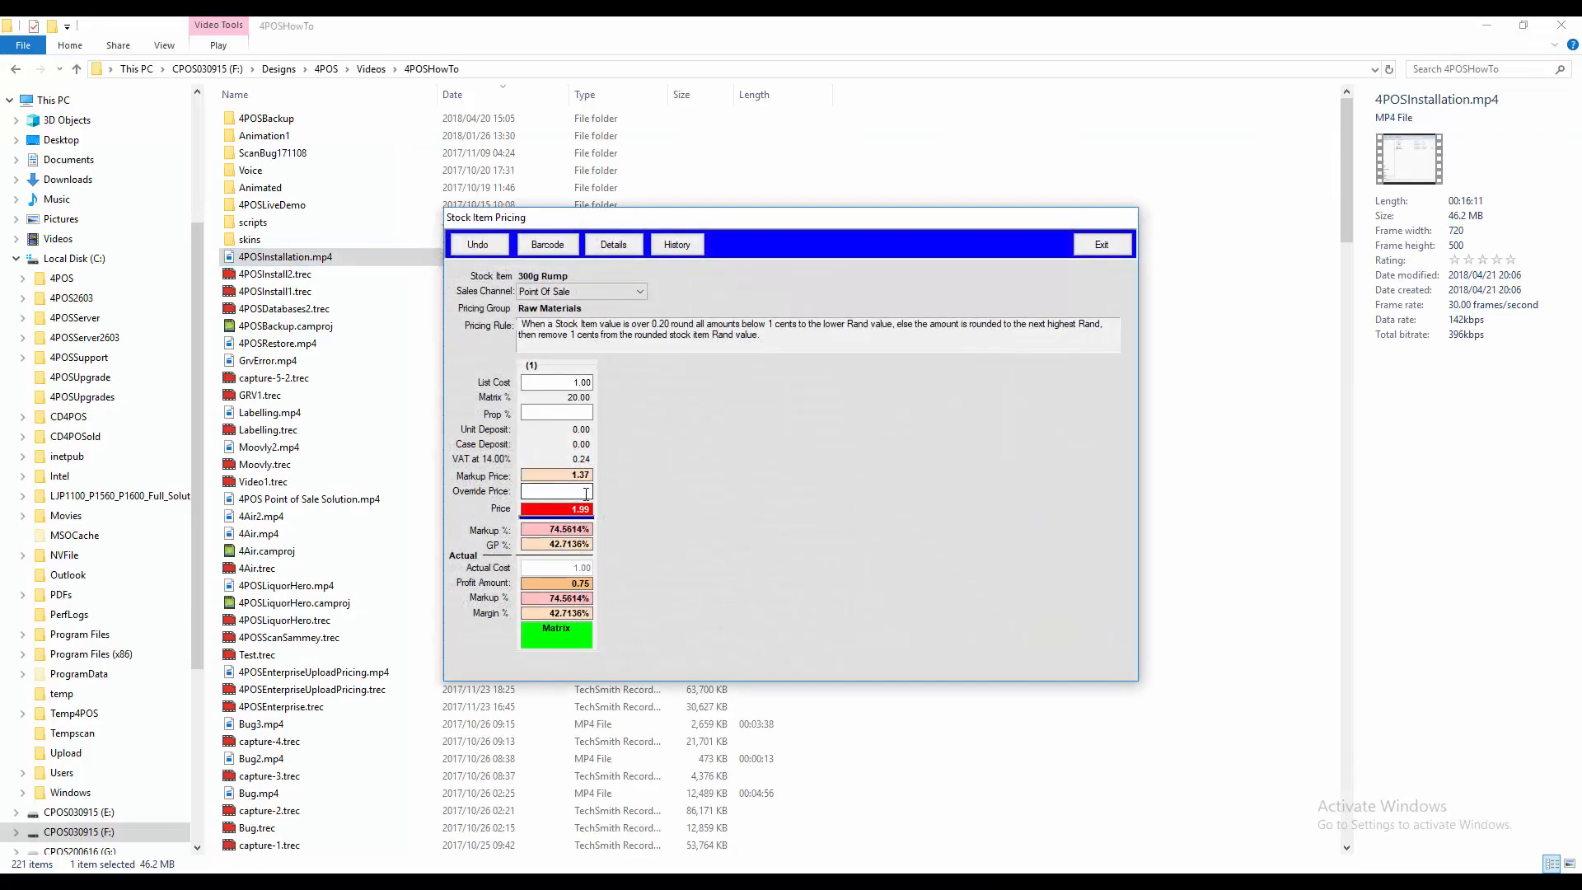
Step: Set the 300g Rump override price to 12500, then close the pricing and New Stock Item windows
{"action": "left_click", "coordinate": [557, 492]}
{"action": "type", "text": "12500"}
{"action": "left_click", "coordinate": [1103, 245]}
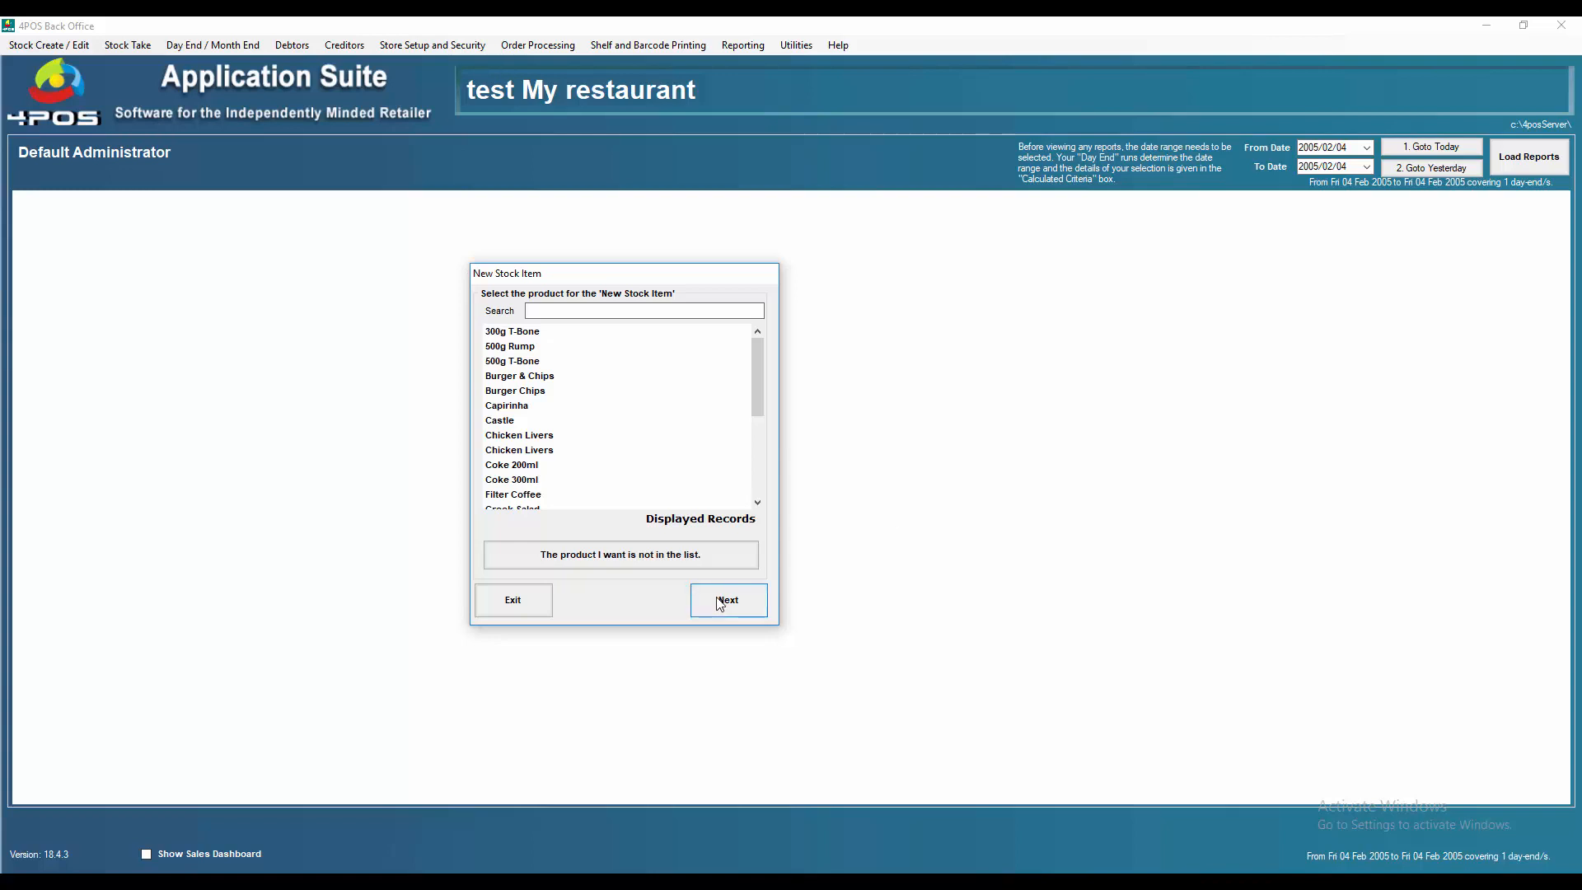
{"action": "left_click", "coordinate": [512, 600]}
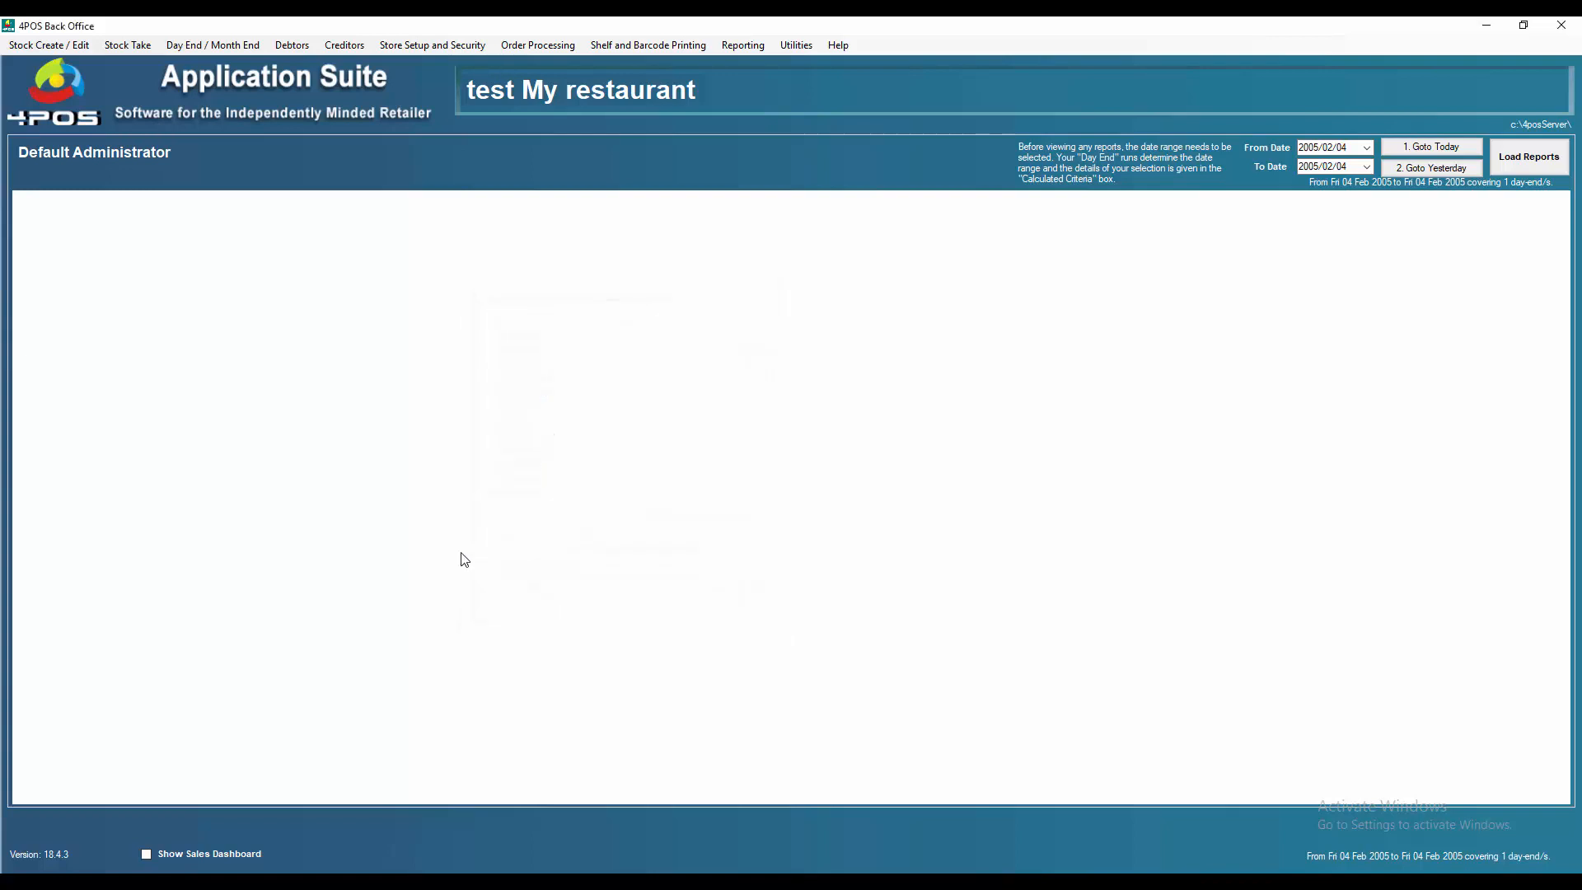
Step: Open Amend Stock Item By Detail to review the stock item list, then exit
{"action": "left_click", "coordinate": [28, 47]}
{"action": "left_click", "coordinate": [52, 82]}
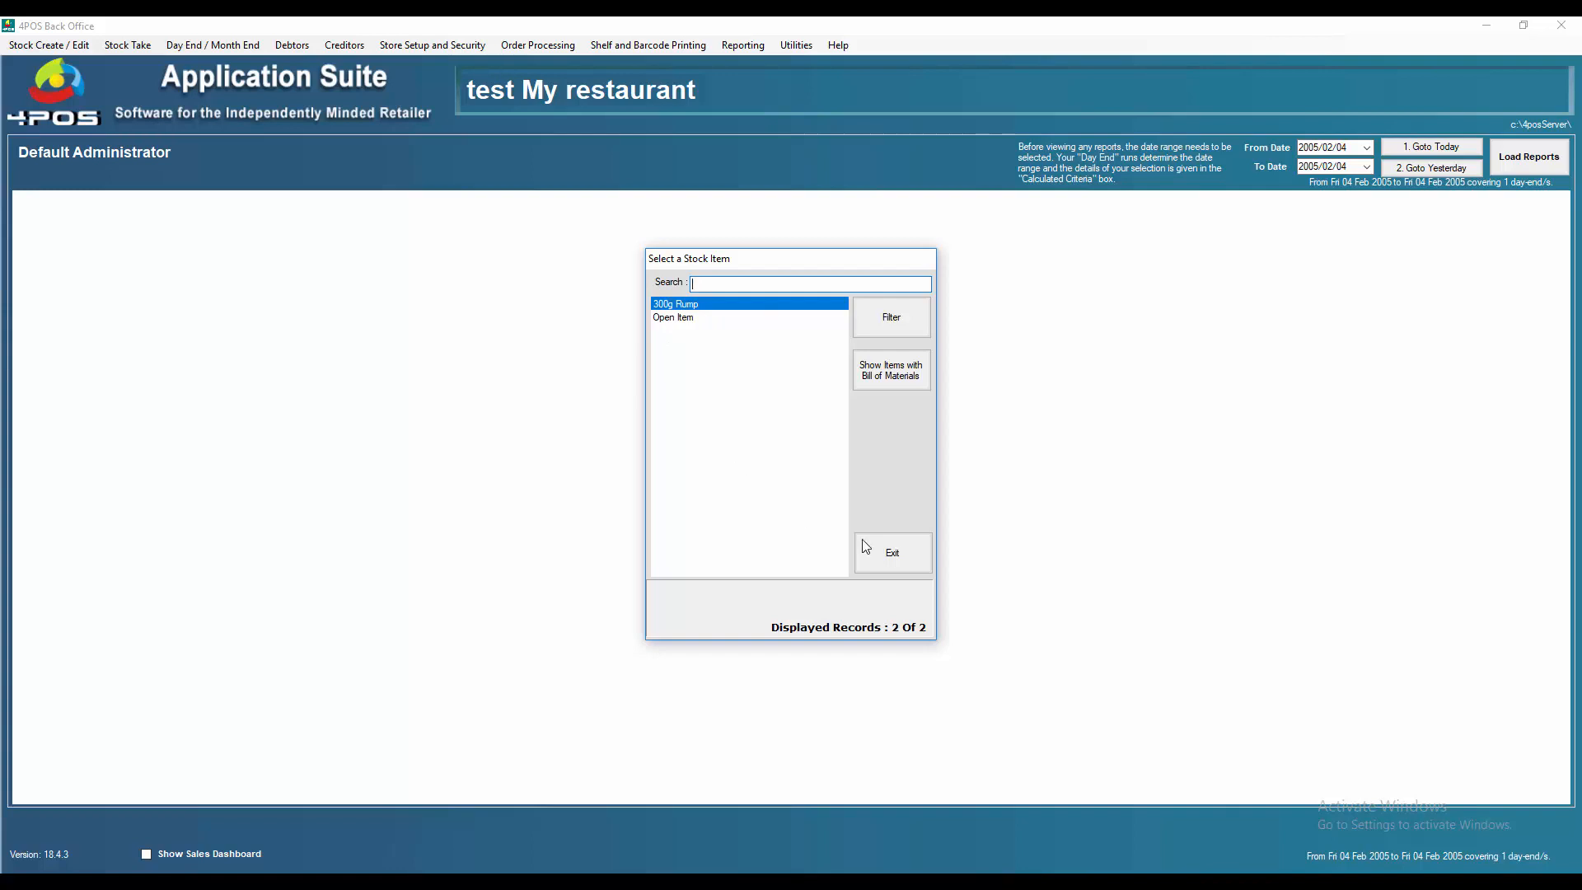
{"action": "left_click", "coordinate": [909, 556]}
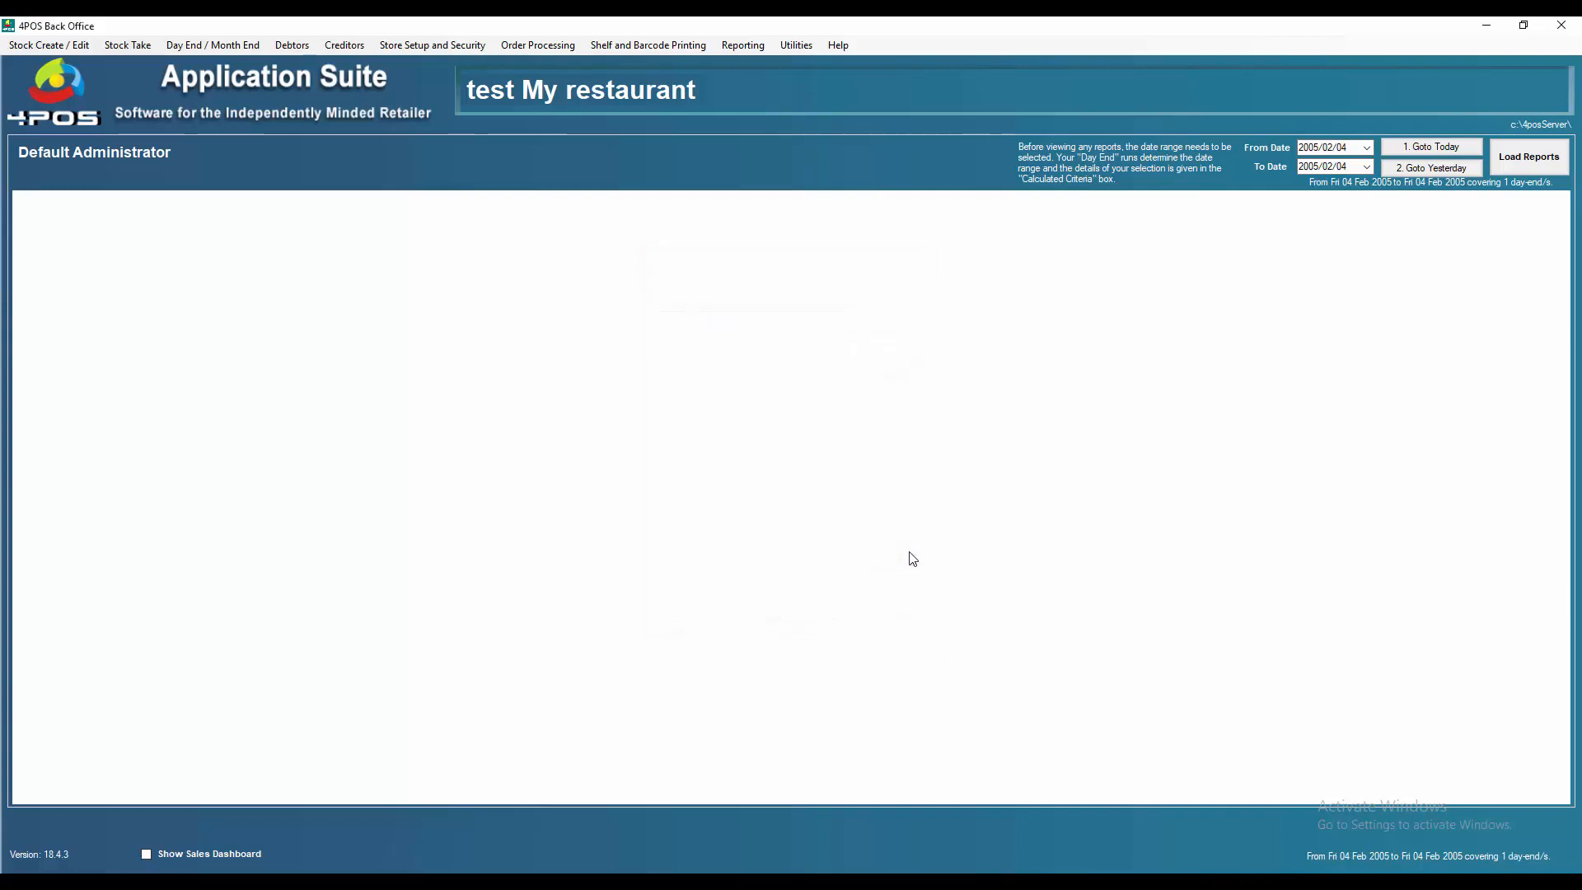
Step: Run Update Point Of Sale with the Update All option
{"action": "left_click", "coordinate": [27, 48]}
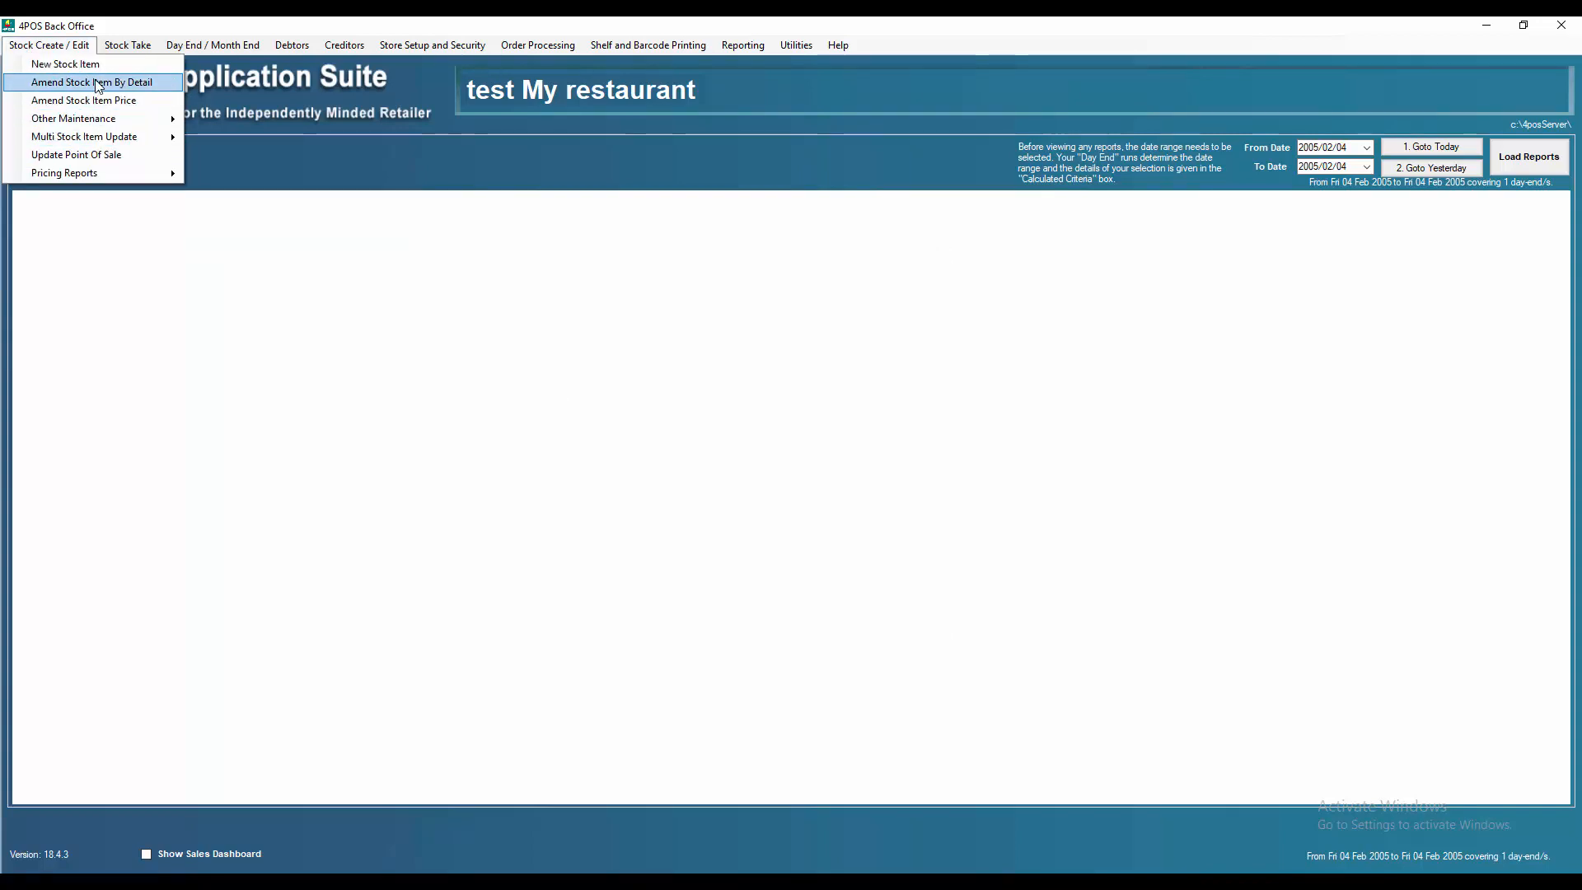
{"action": "left_click", "coordinate": [95, 156]}
{"action": "left_click", "coordinate": [875, 551]}
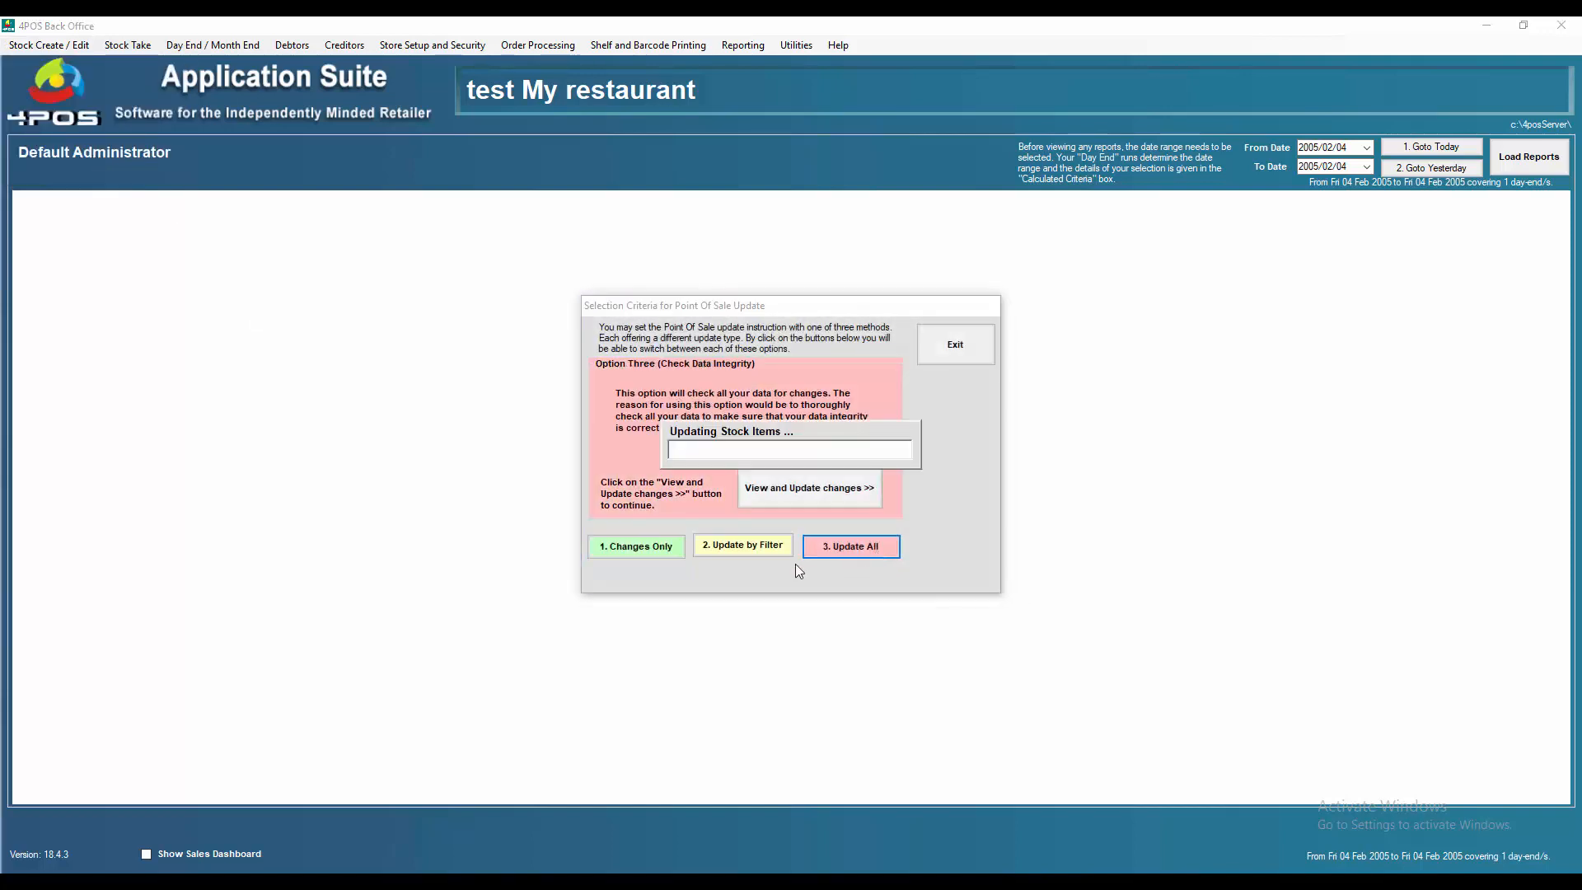
{"action": "left_click", "coordinate": [890, 365]}
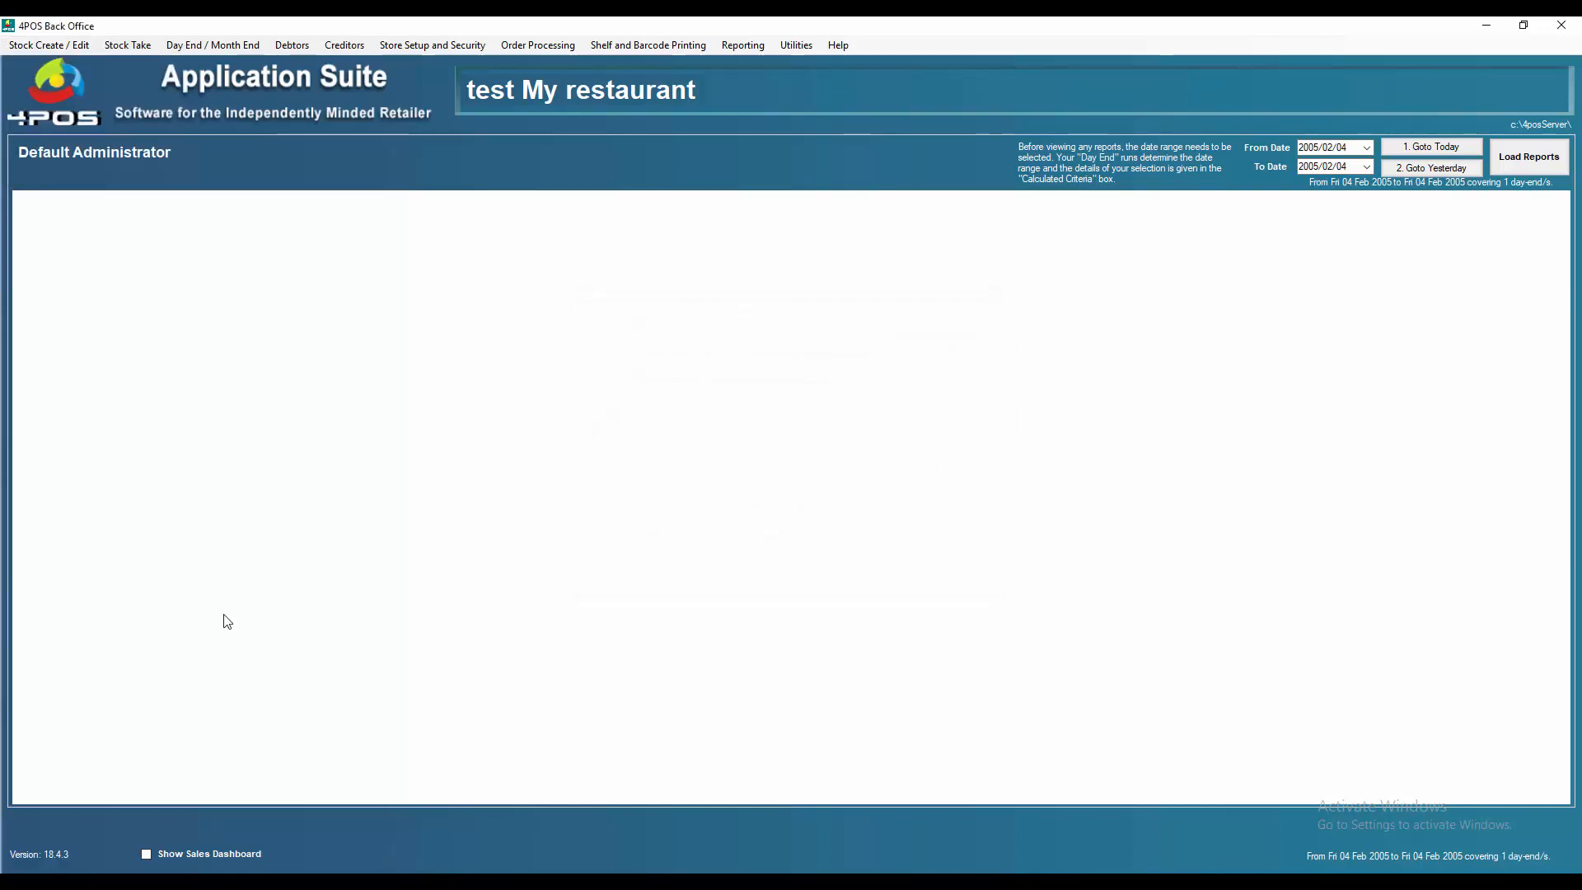
Step: Launch 4POSController from the Start menu
{"action": "left_click", "coordinate": [18, 887]}
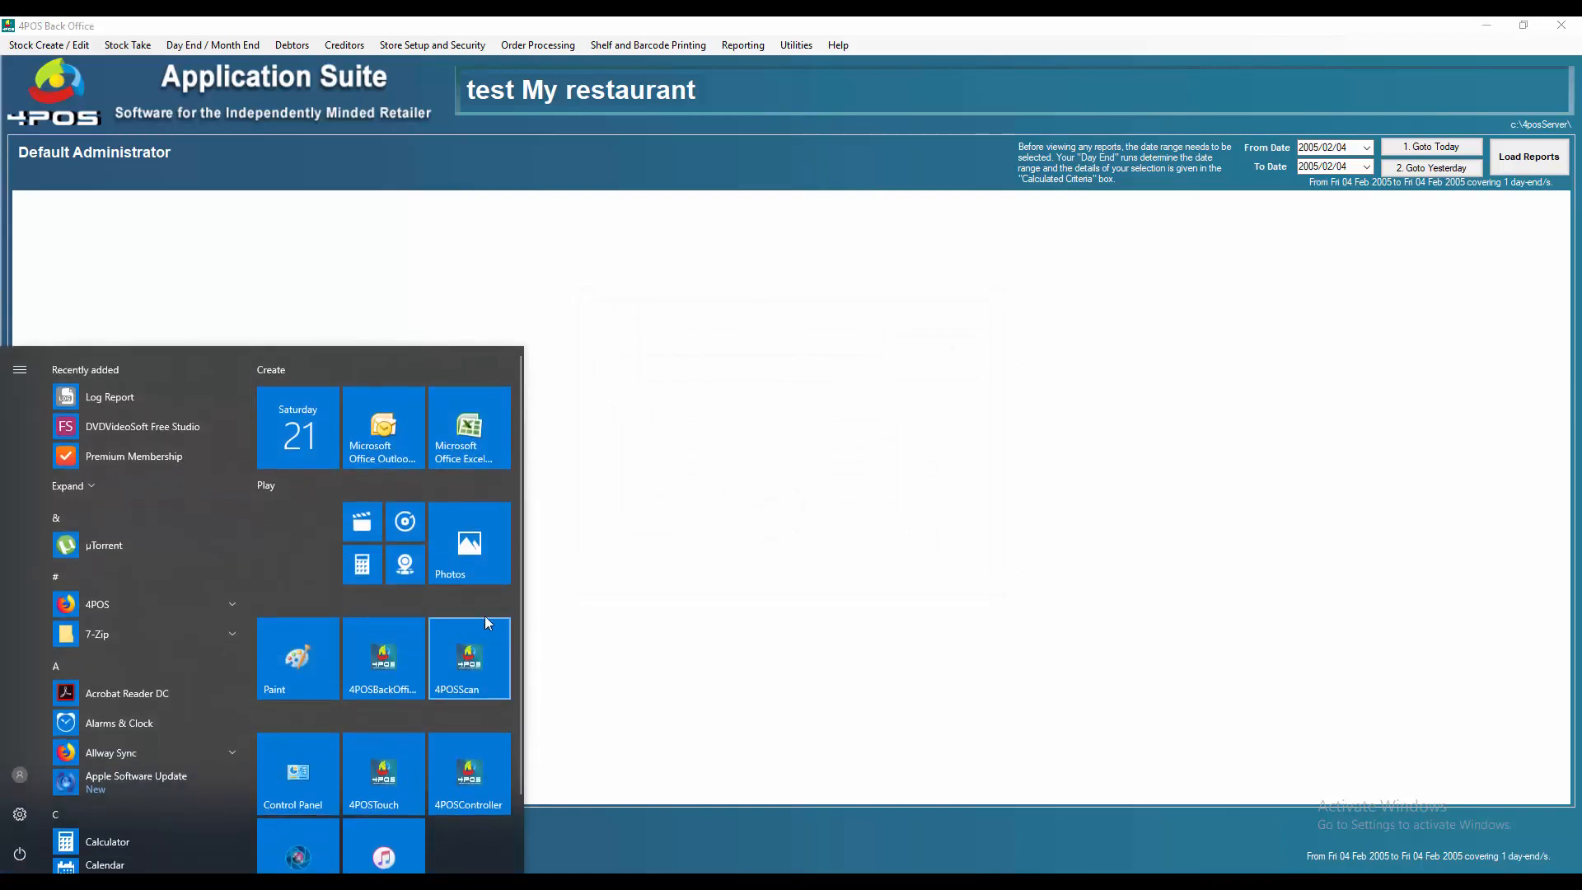
{"action": "left_click", "coordinate": [470, 786]}
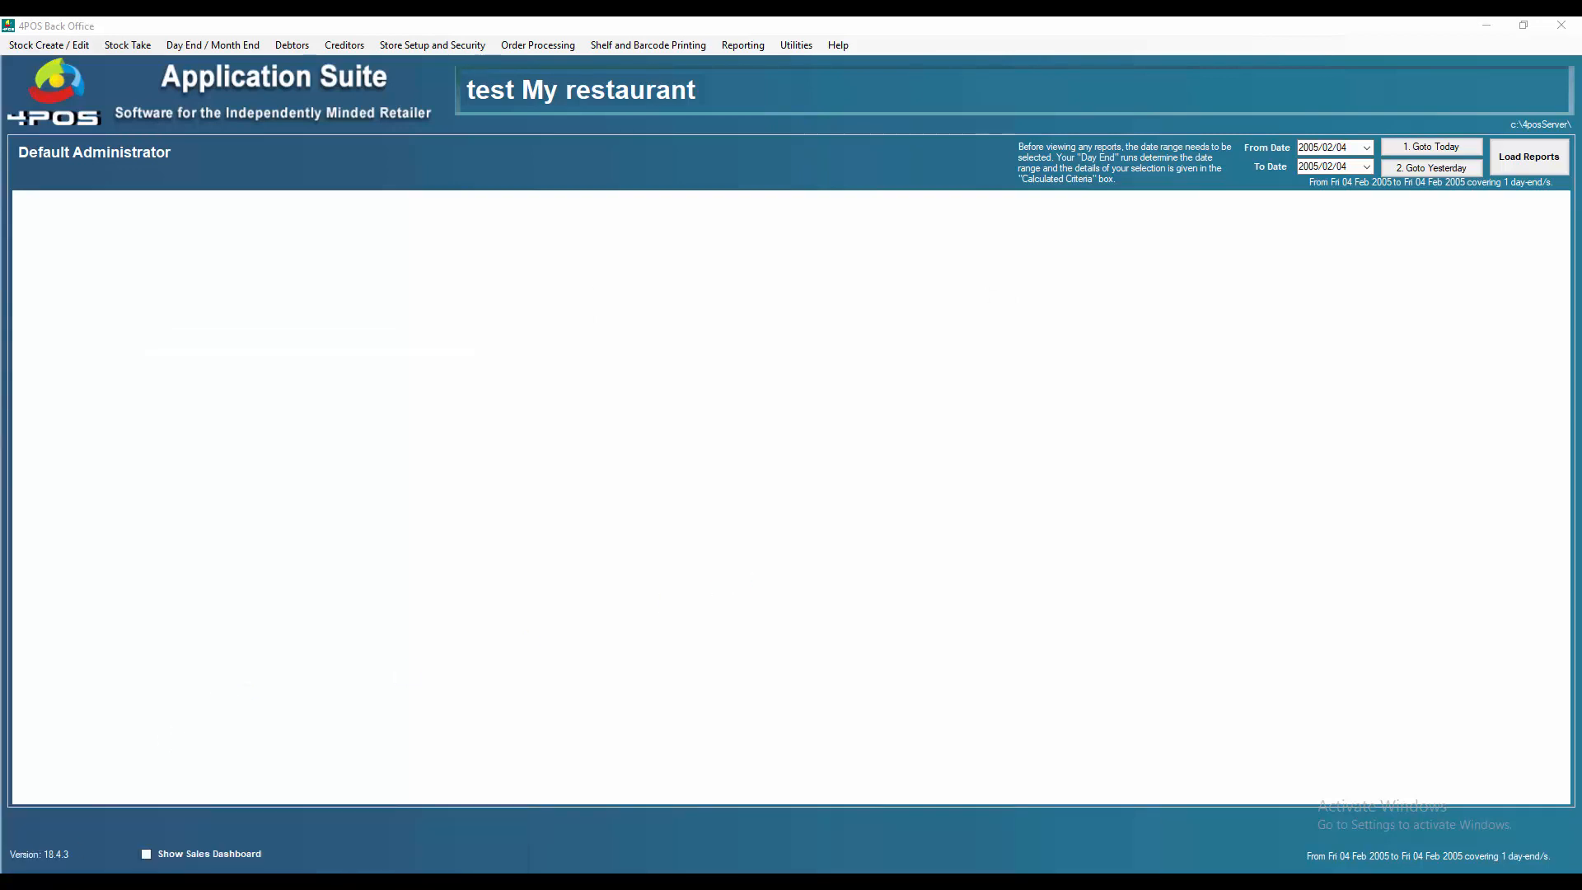
Step: Launch 4POSTouch from the Start menu and log in to the Point of Sale
{"action": "left_click", "coordinate": [18, 887]}
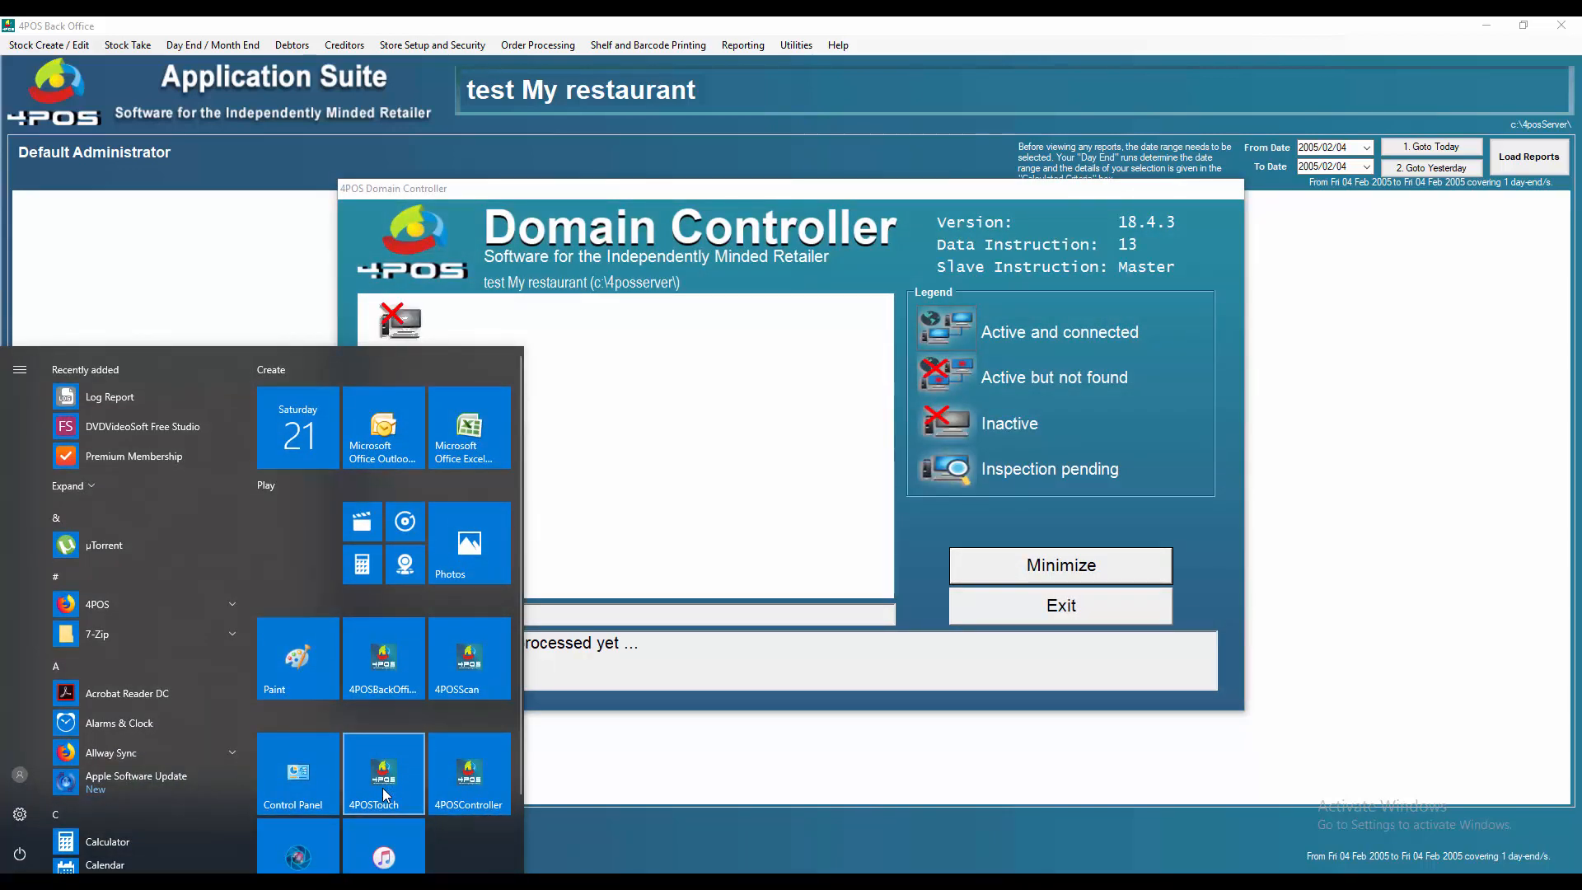
{"action": "left_click", "coordinate": [384, 784]}
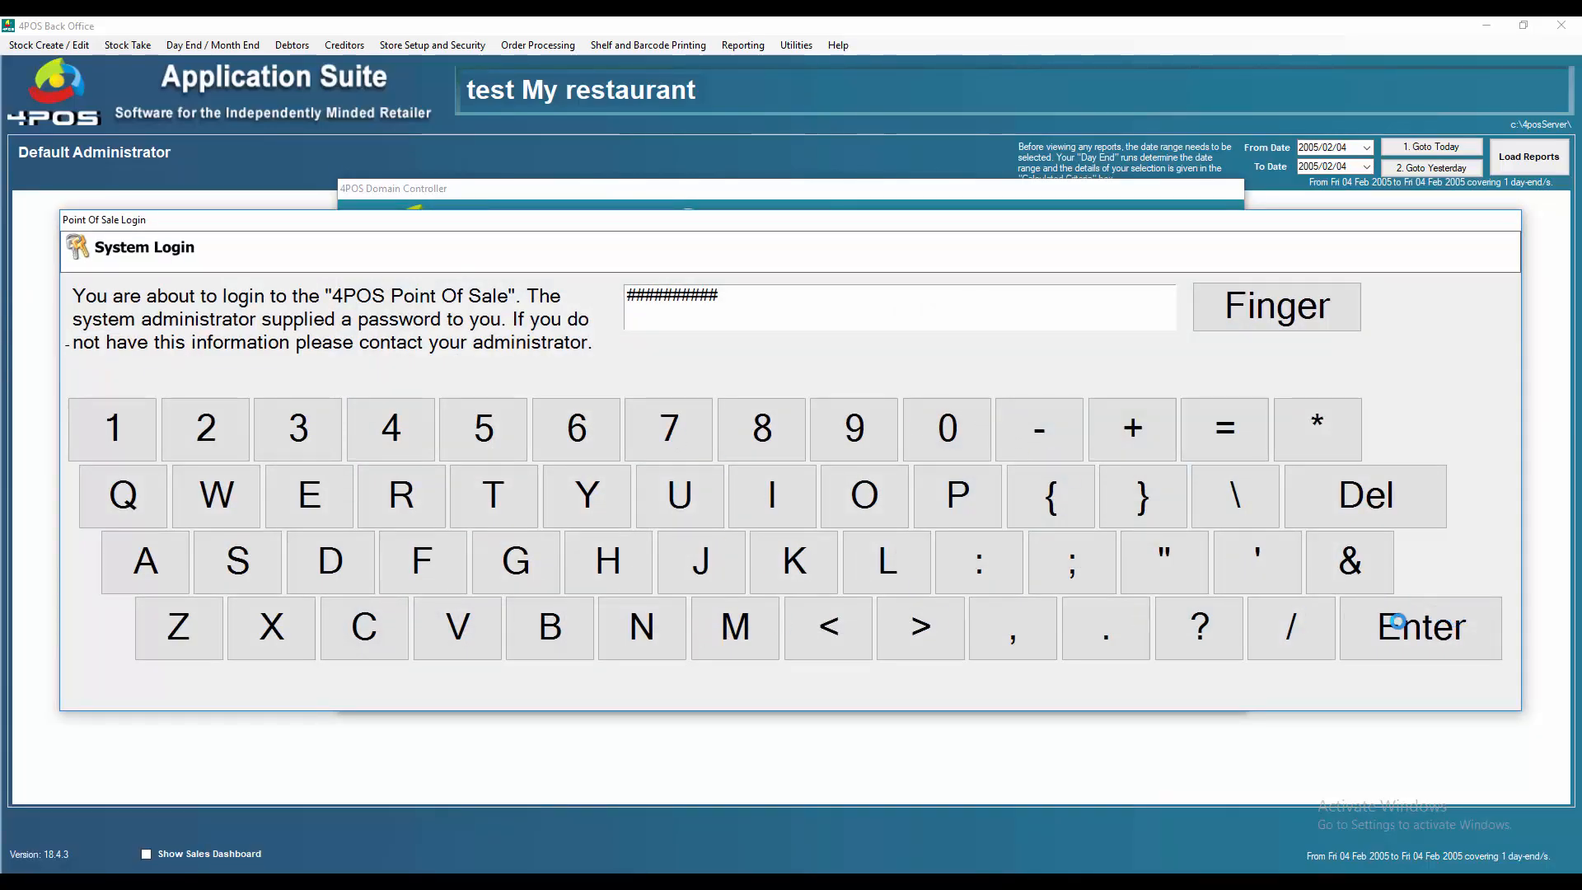
{"action": "left_click", "coordinate": [1421, 642]}
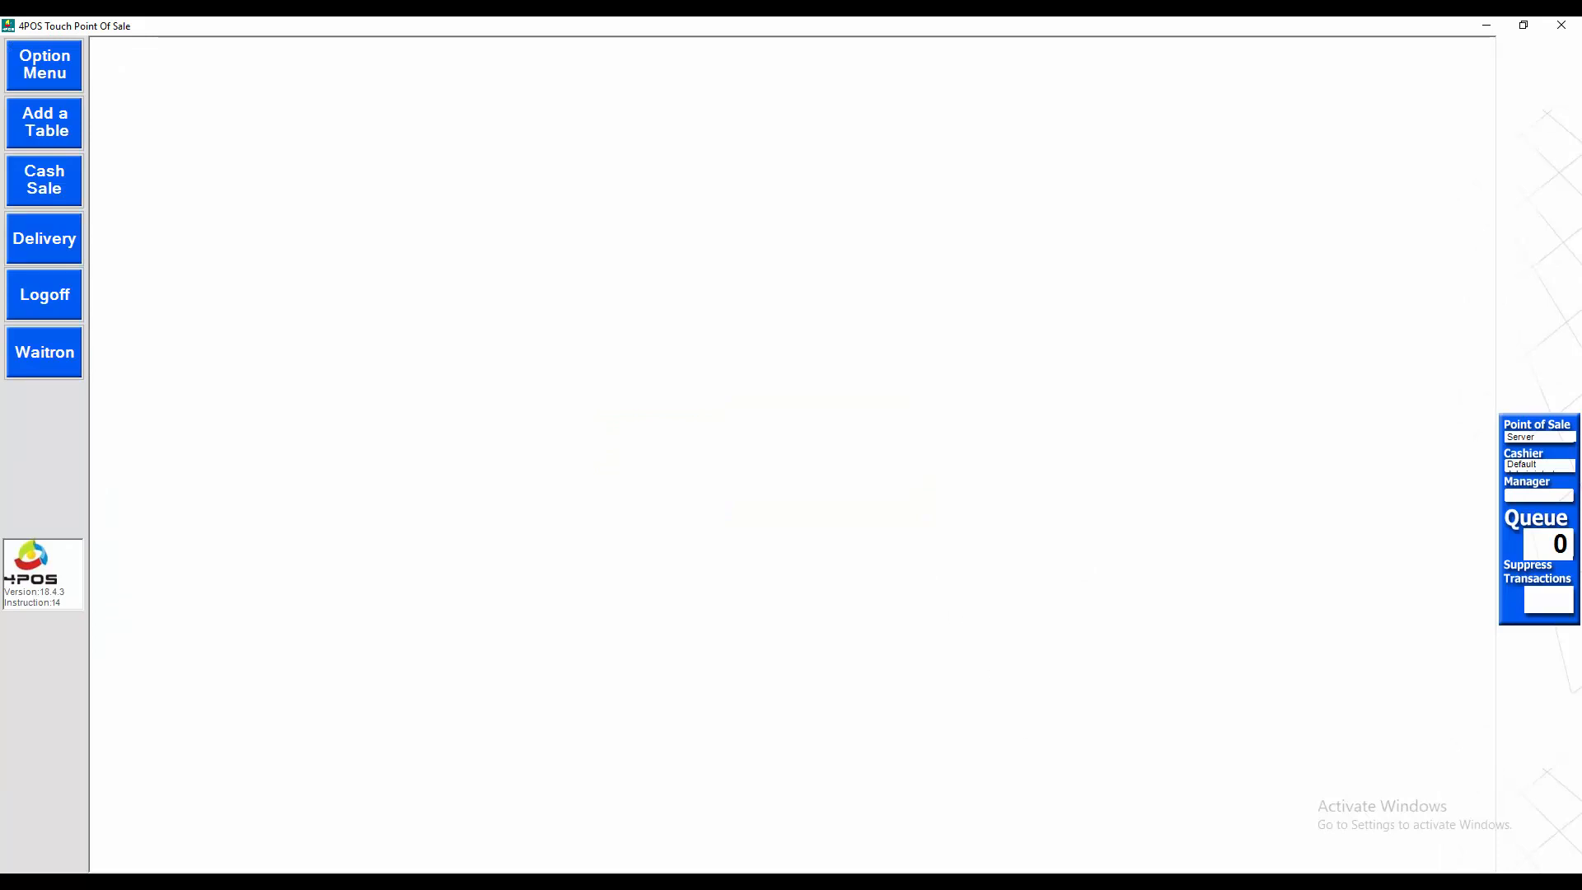
{"action": "left_click", "coordinate": [1137, 833]}
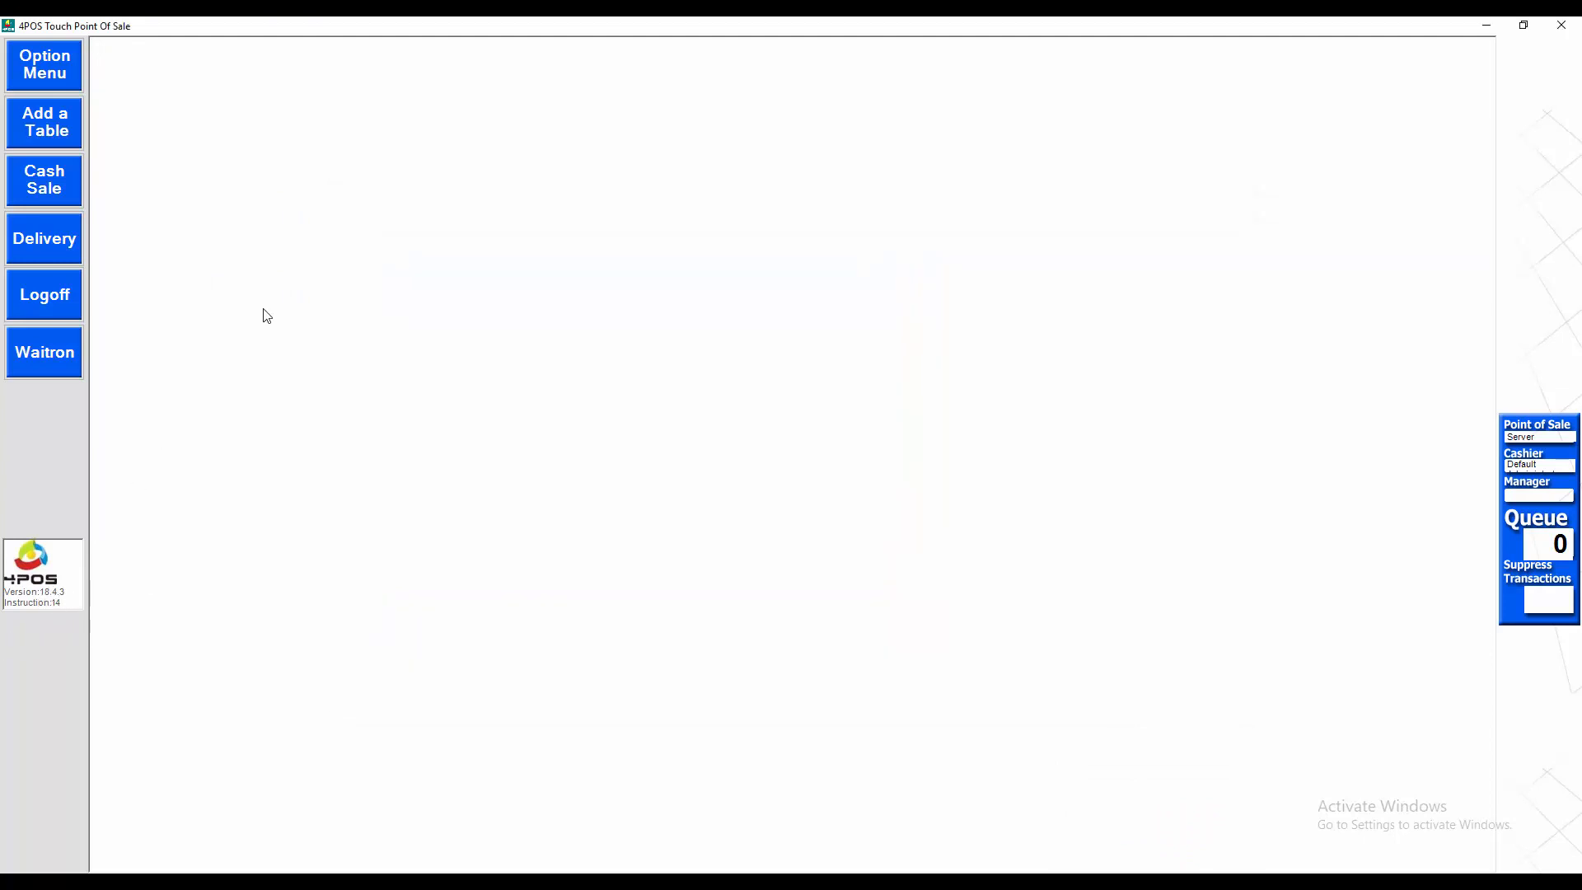
Step: Start a cash sale and add the 300g Rump from Main Courses to the table
{"action": "left_click", "coordinate": [44, 178]}
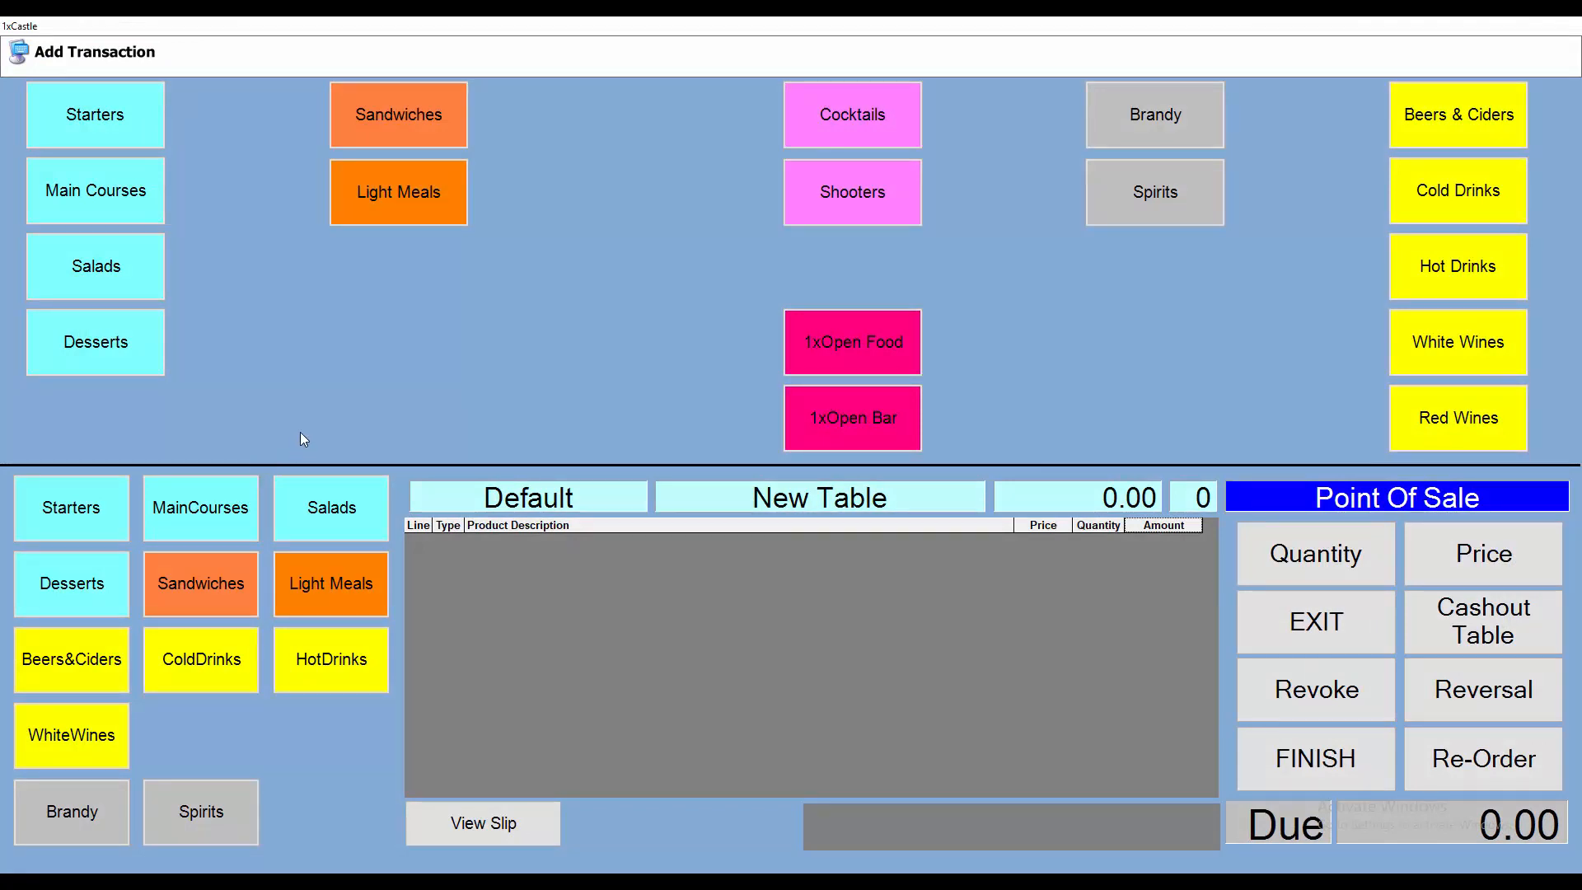
{"action": "left_click", "coordinate": [108, 199]}
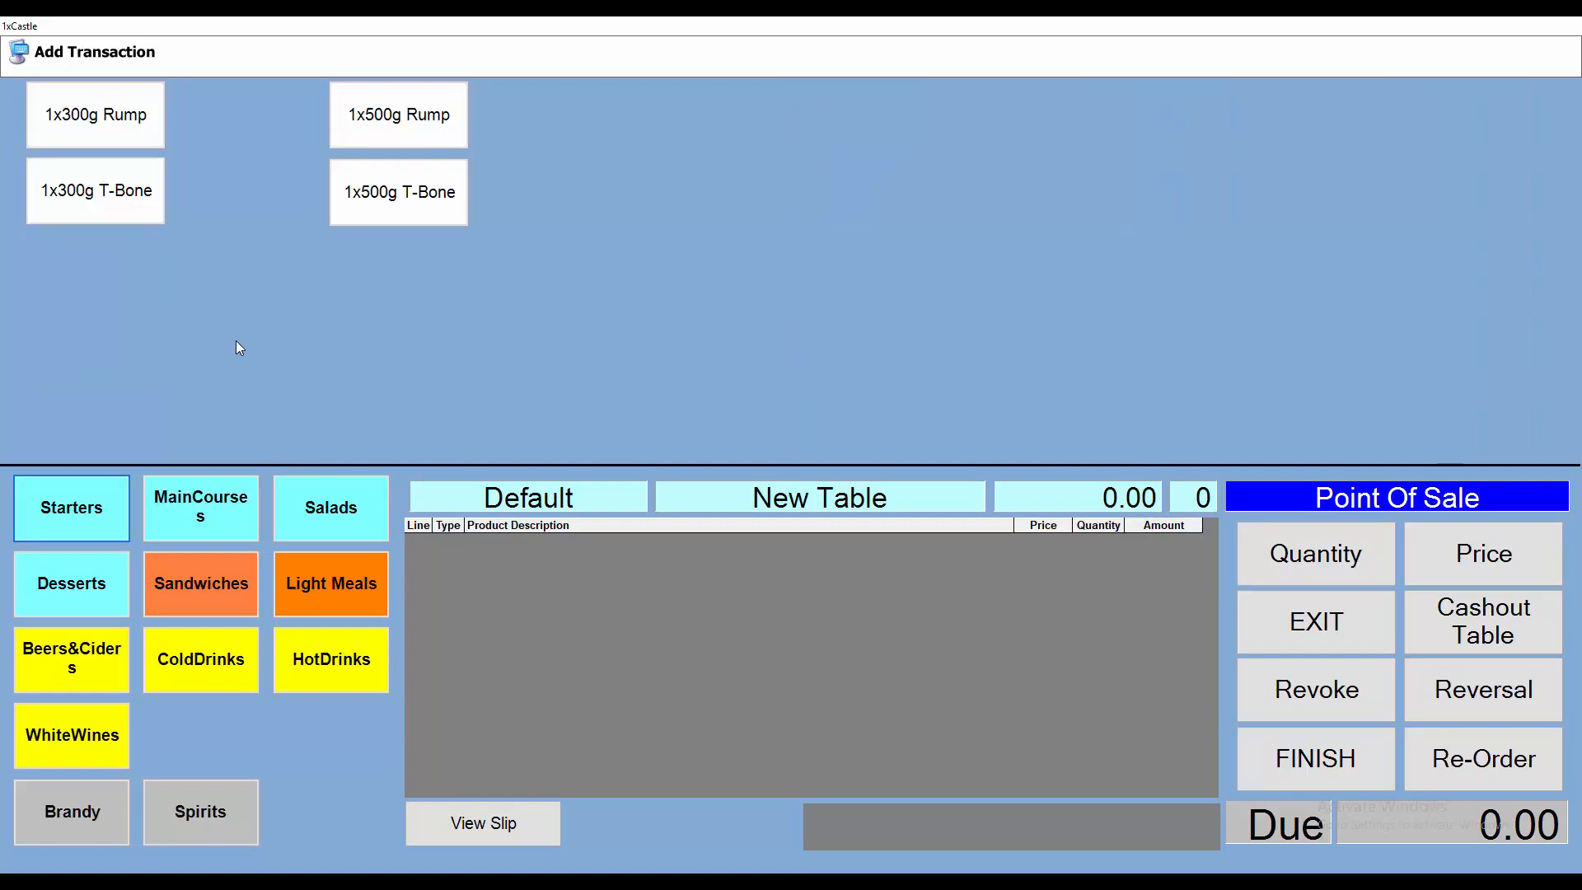
{"action": "left_click", "coordinate": [127, 124]}
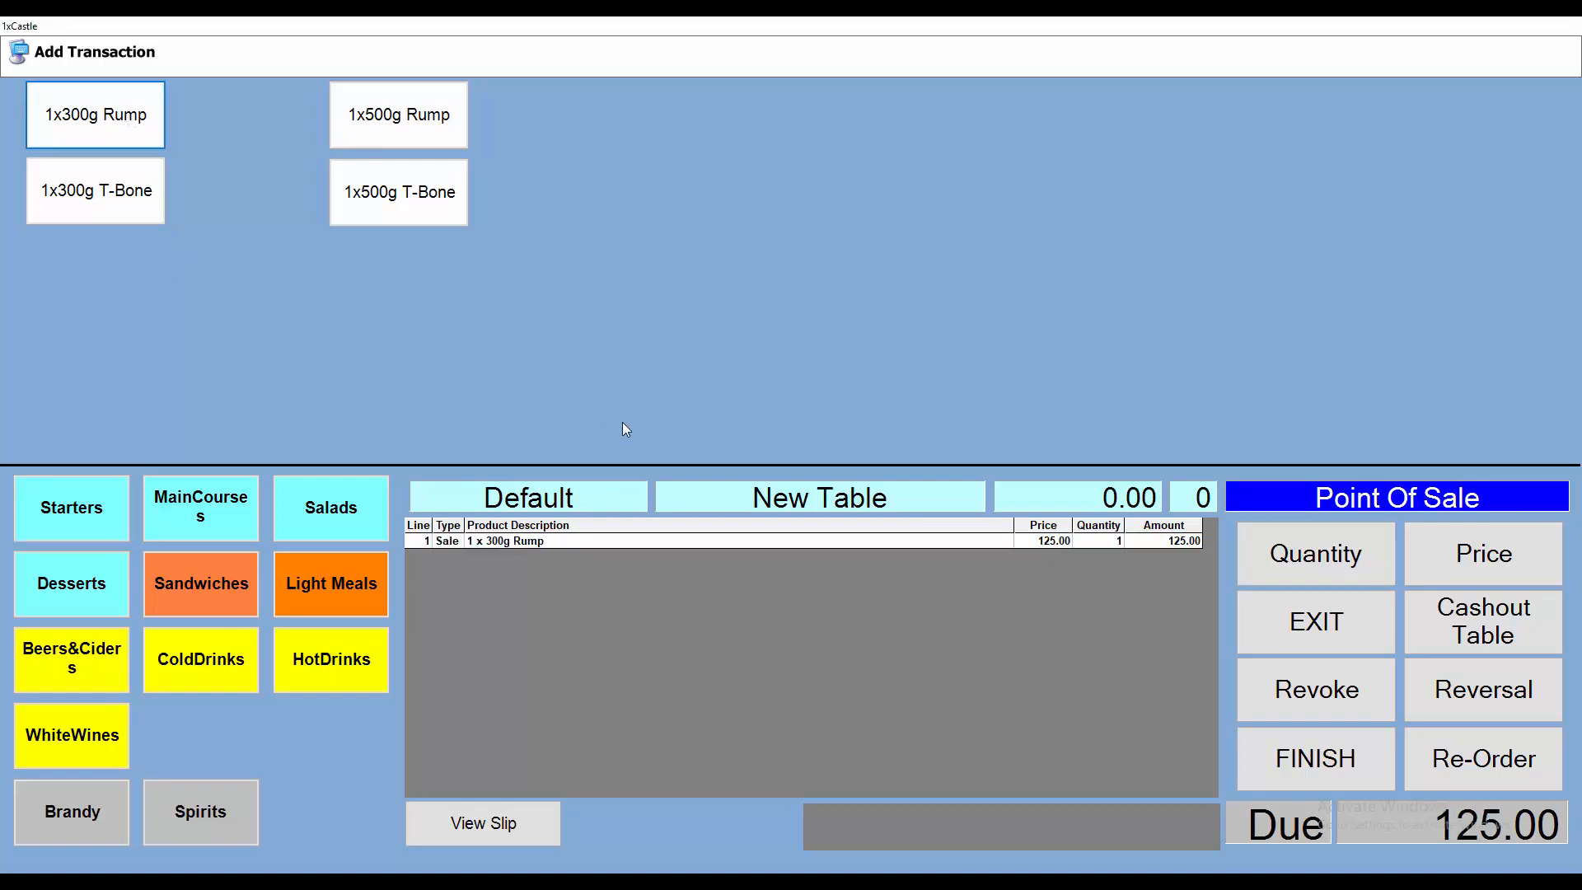
{"action": "type", "text": "8880000050104"}
{"action": "key", "text": "Return"}
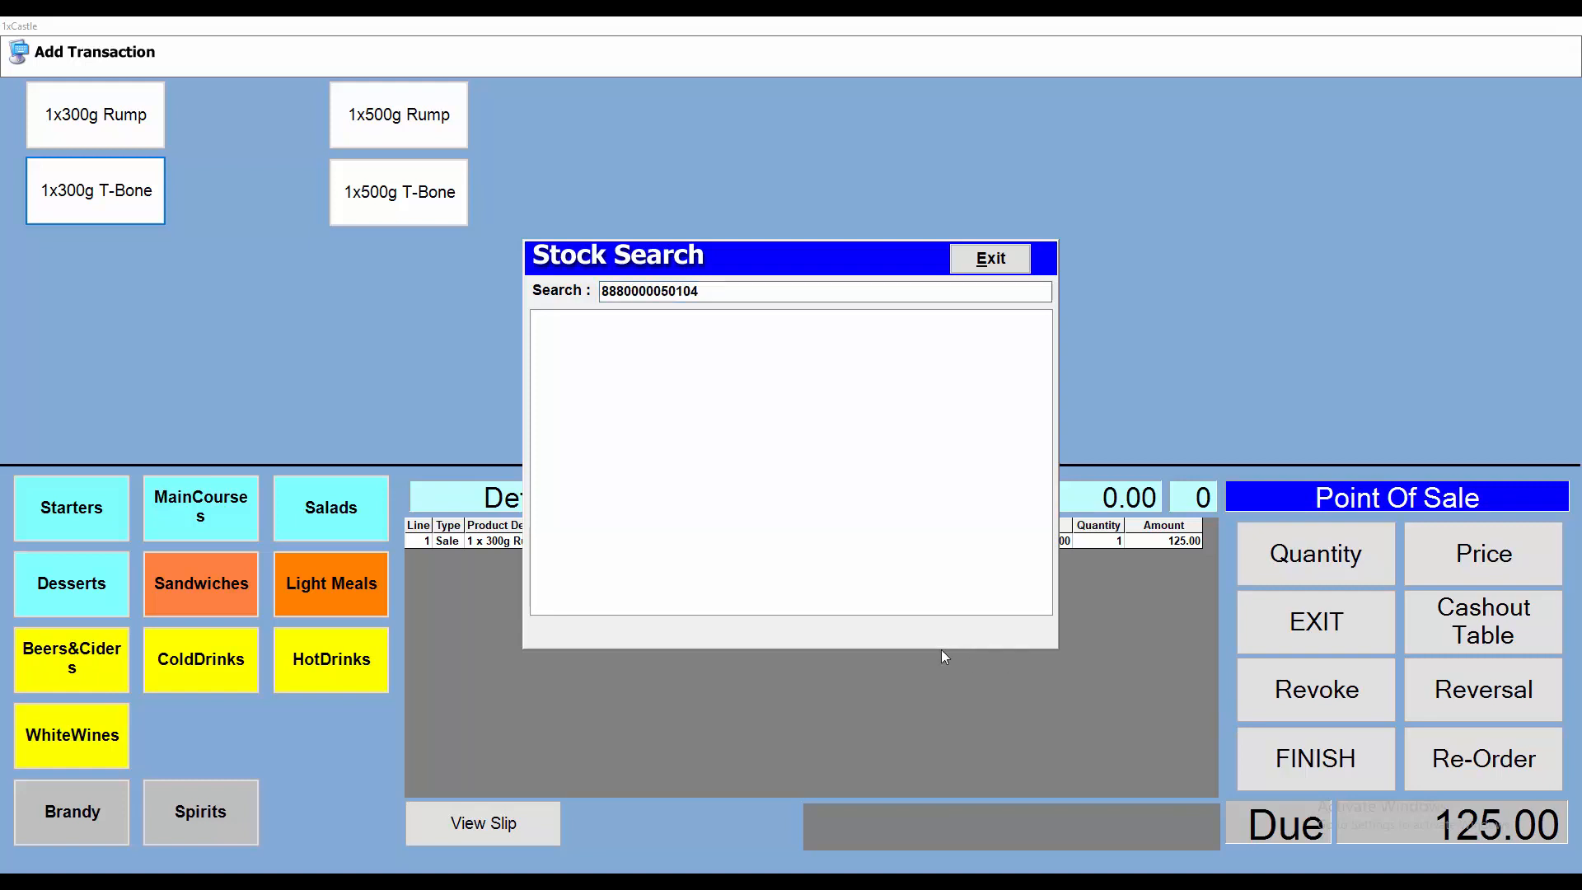
{"action": "key", "text": "alt+Tab"}
{"action": "key", "text": "alt+Tab"}
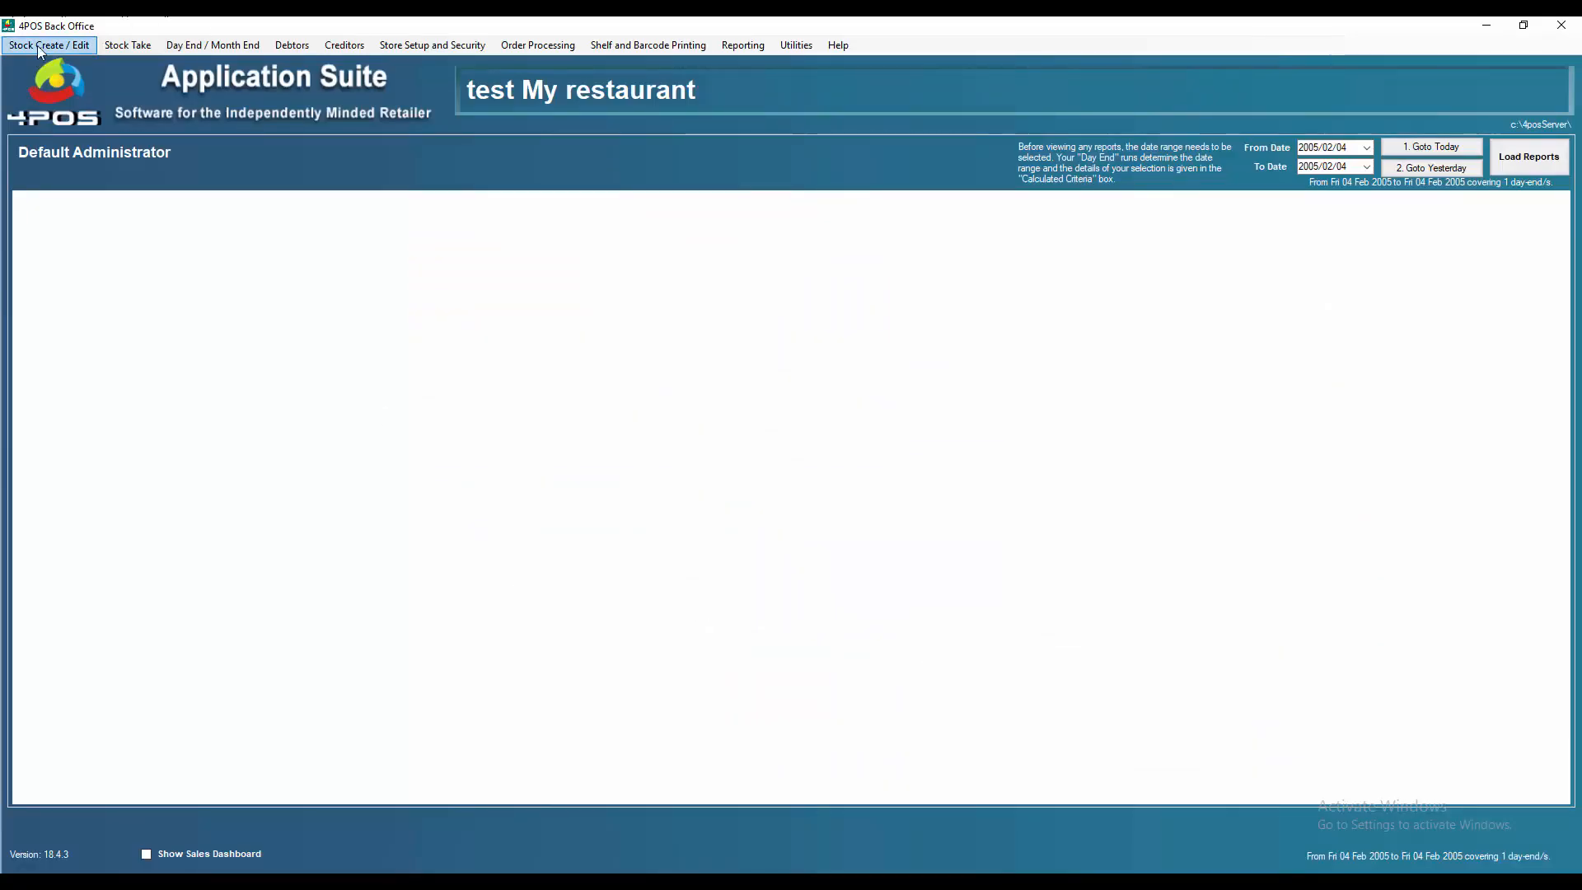
Step: Review the stock item list in Amend Stock Item By Detail and exit it
{"action": "left_click", "coordinate": [87, 45]}
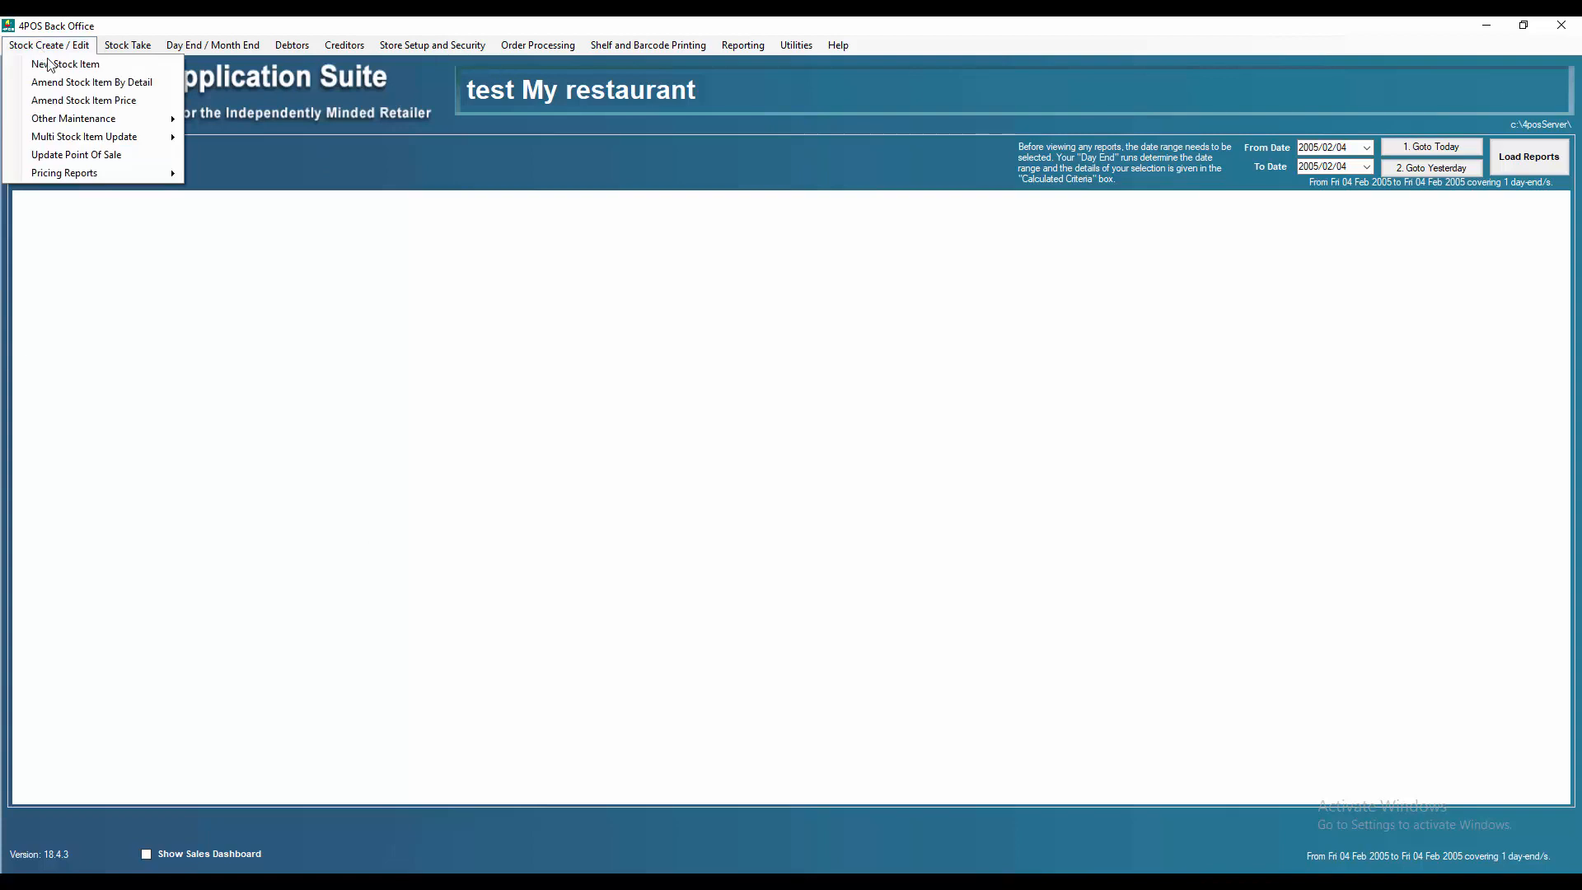
{"action": "left_click", "coordinate": [157, 84]}
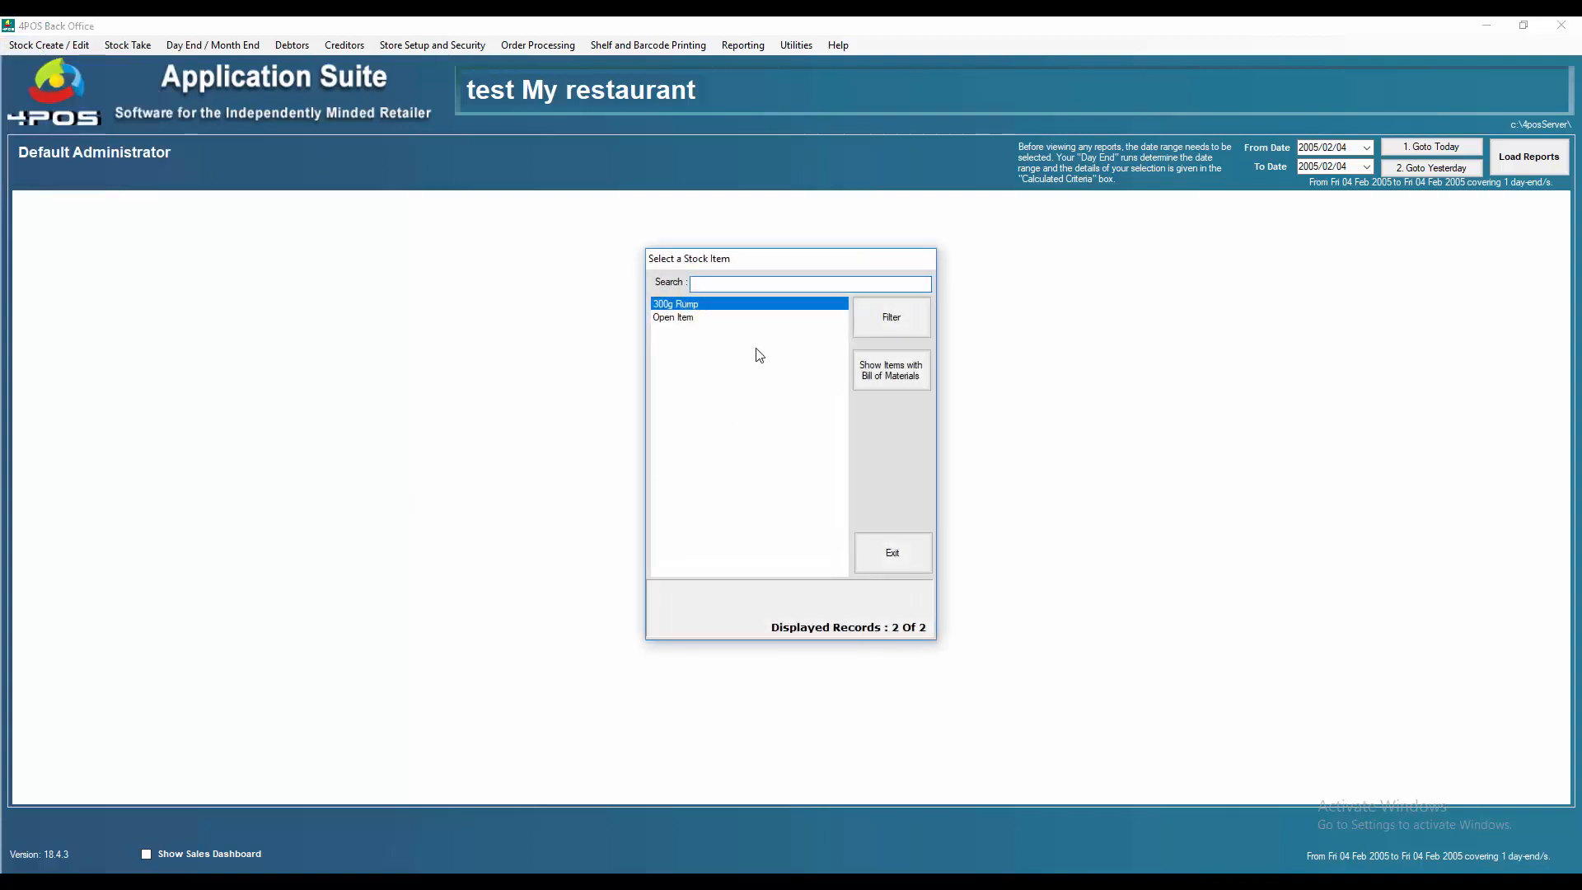
{"action": "left_click", "coordinate": [905, 553]}
Step: Create a new stock item from the 300g T-Bone product and enter an override price for it
{"action": "left_click", "coordinate": [37, 51]}
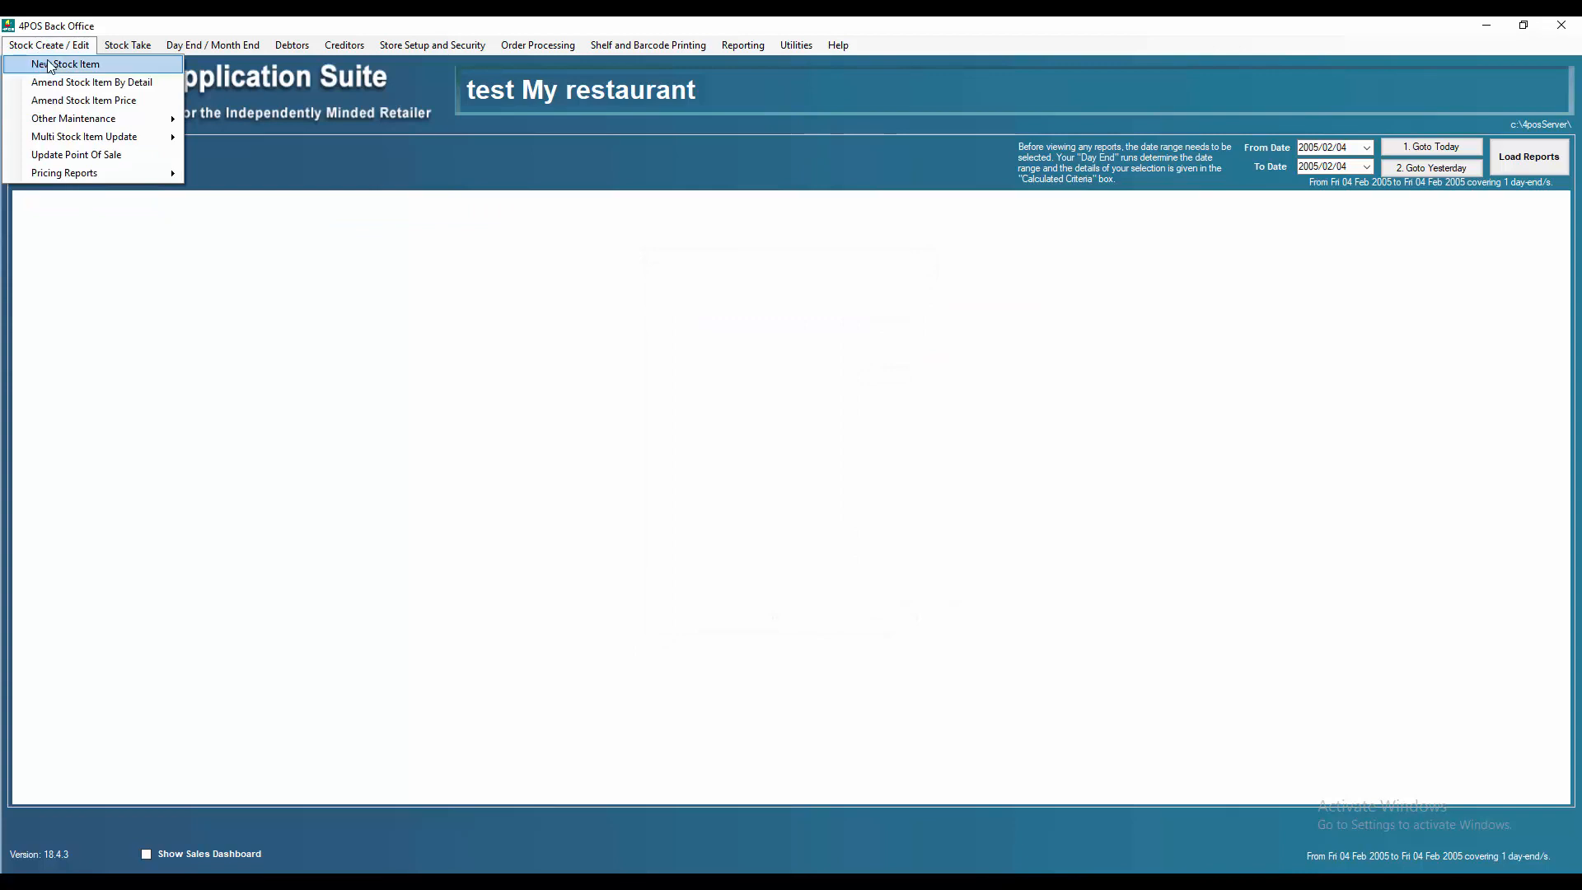
{"action": "left_click", "coordinate": [51, 64]}
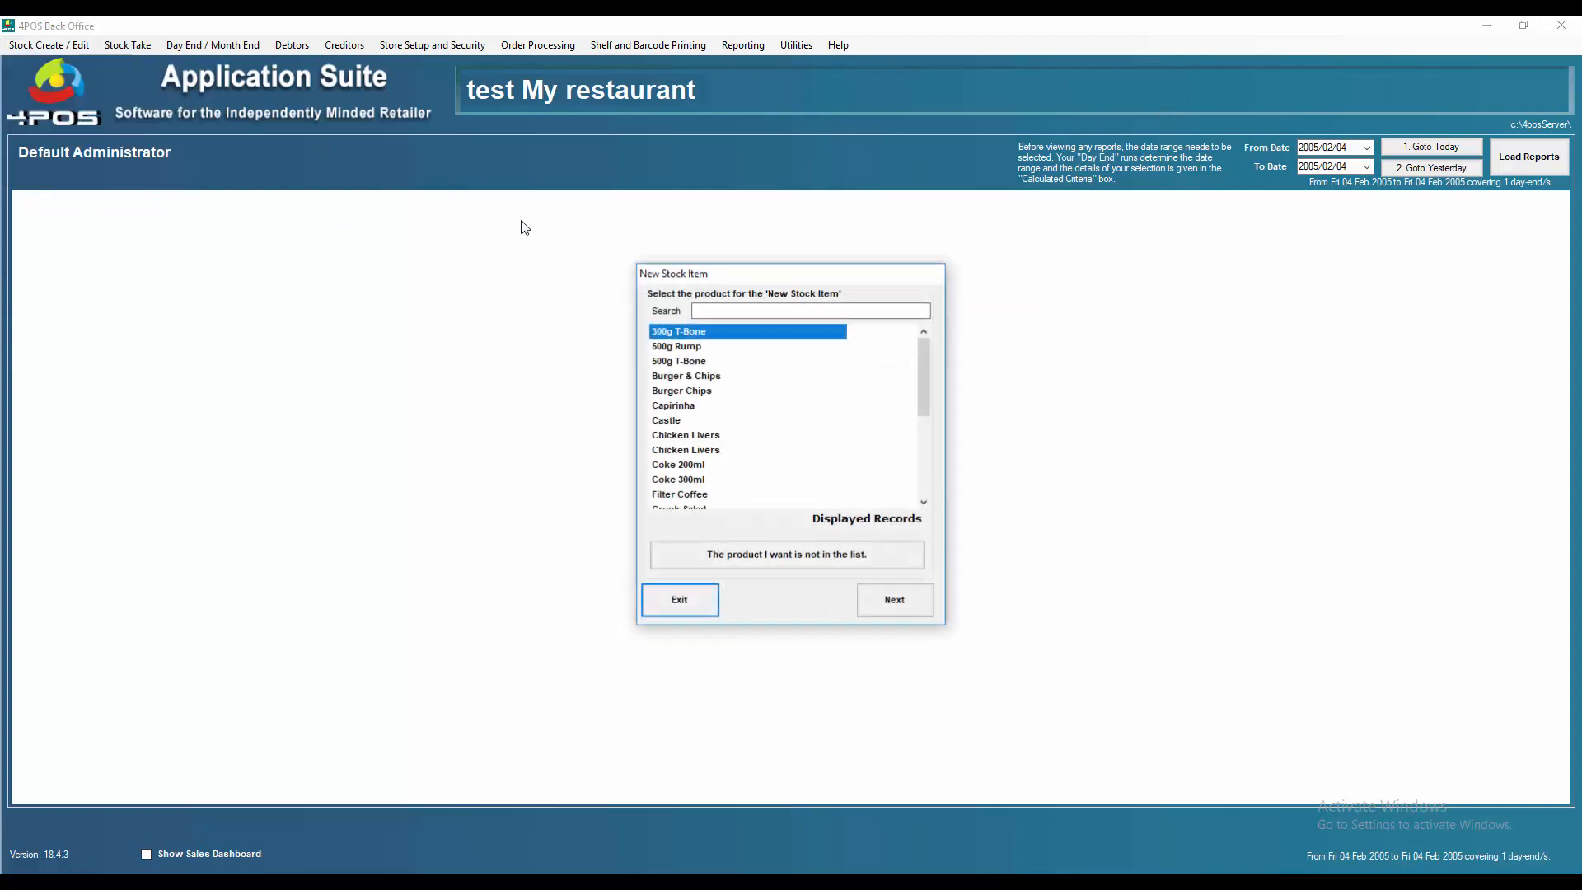
{"action": "double_click", "coordinate": [673, 338]}
{"action": "left_click", "coordinate": [902, 603]}
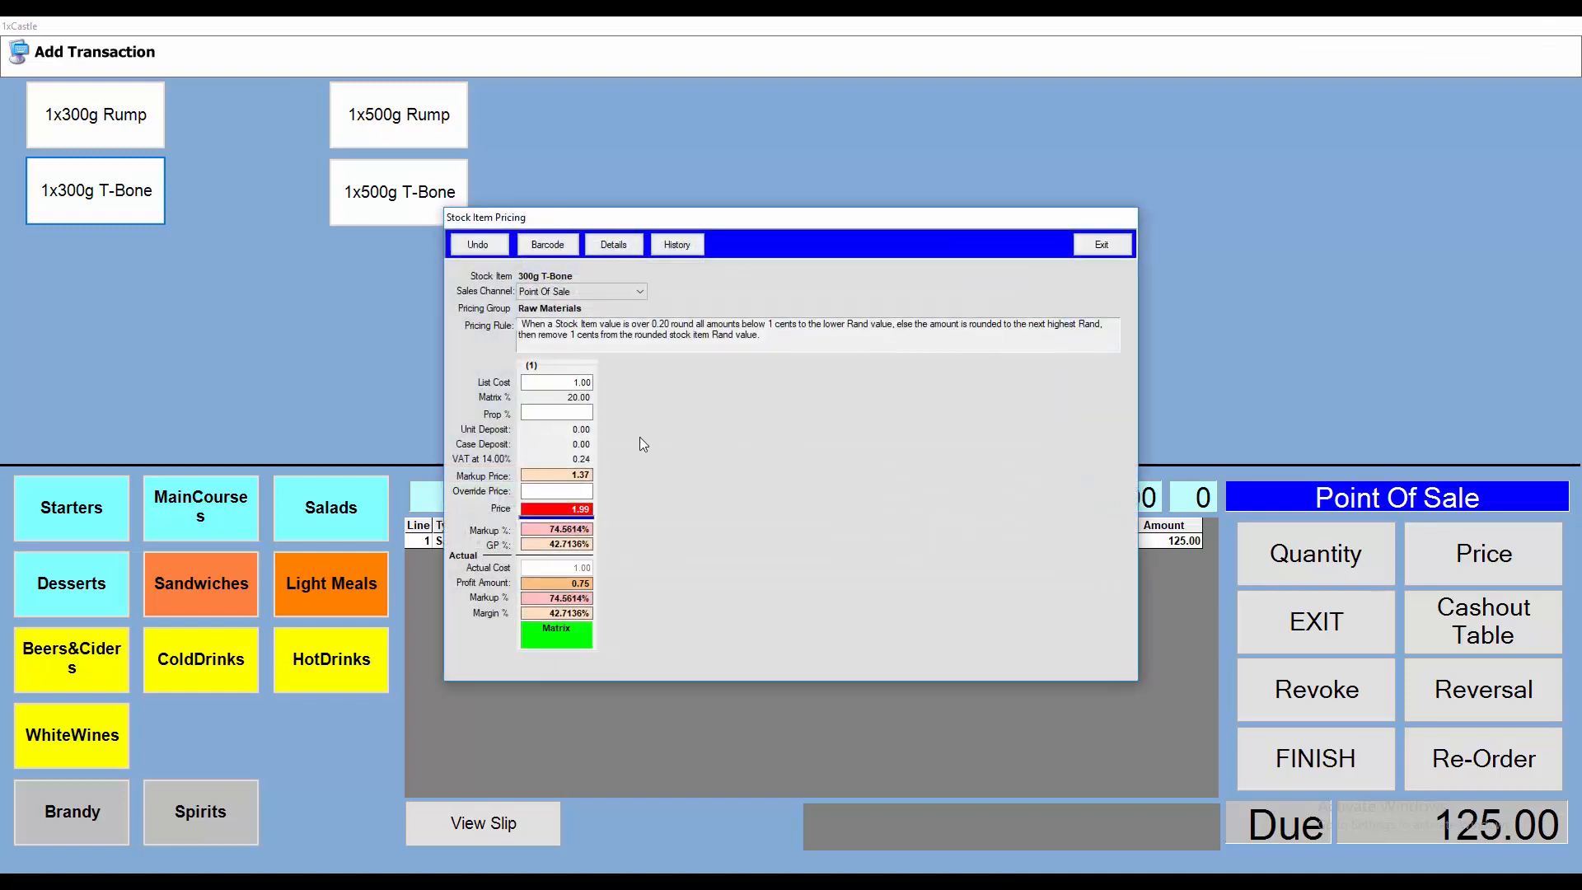
{"action": "left_click", "coordinate": [564, 492]}
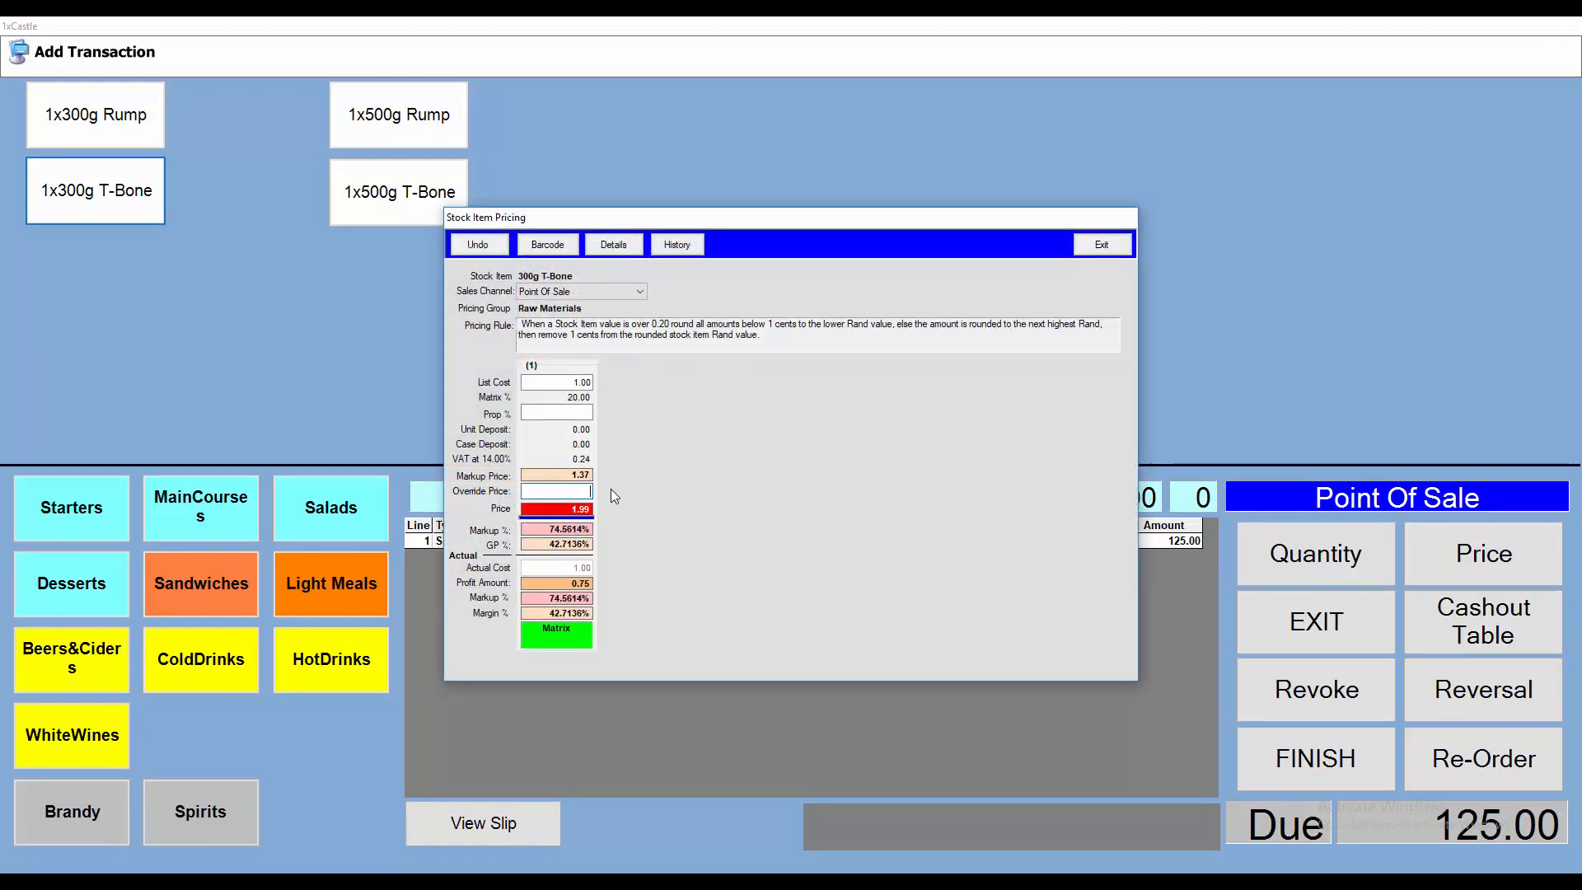
{"action": "type", "text": "12500"}
{"action": "key", "text": "Return"}
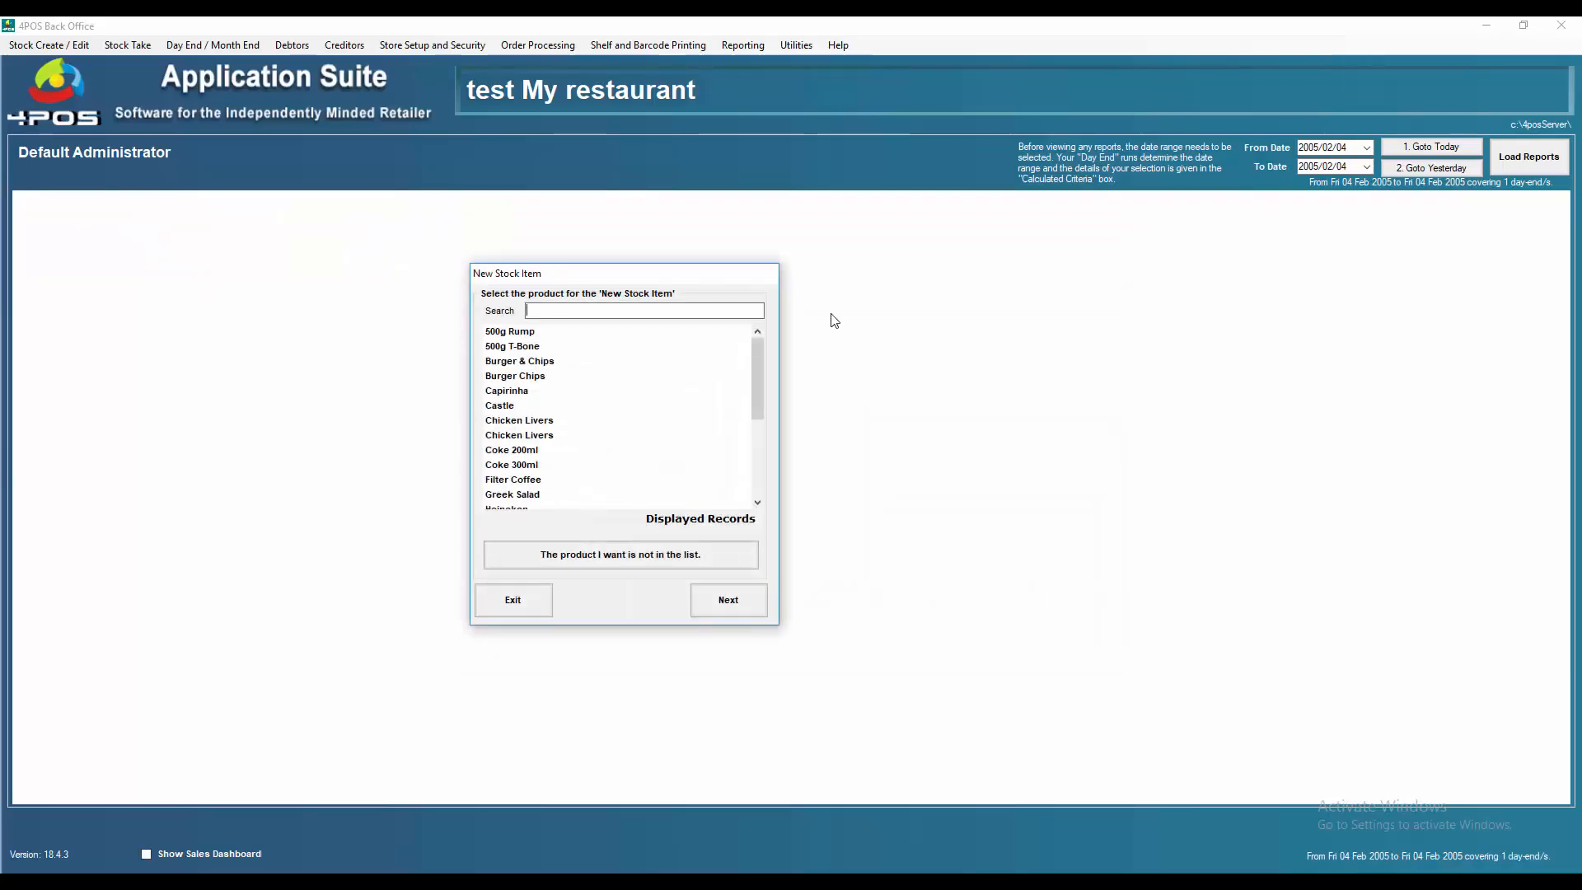
Step: Create a new stock item from the 500g Rump product with an override price of 135.00
{"action": "left_click", "coordinate": [581, 338]}
{"action": "double_click", "coordinate": [582, 336]}
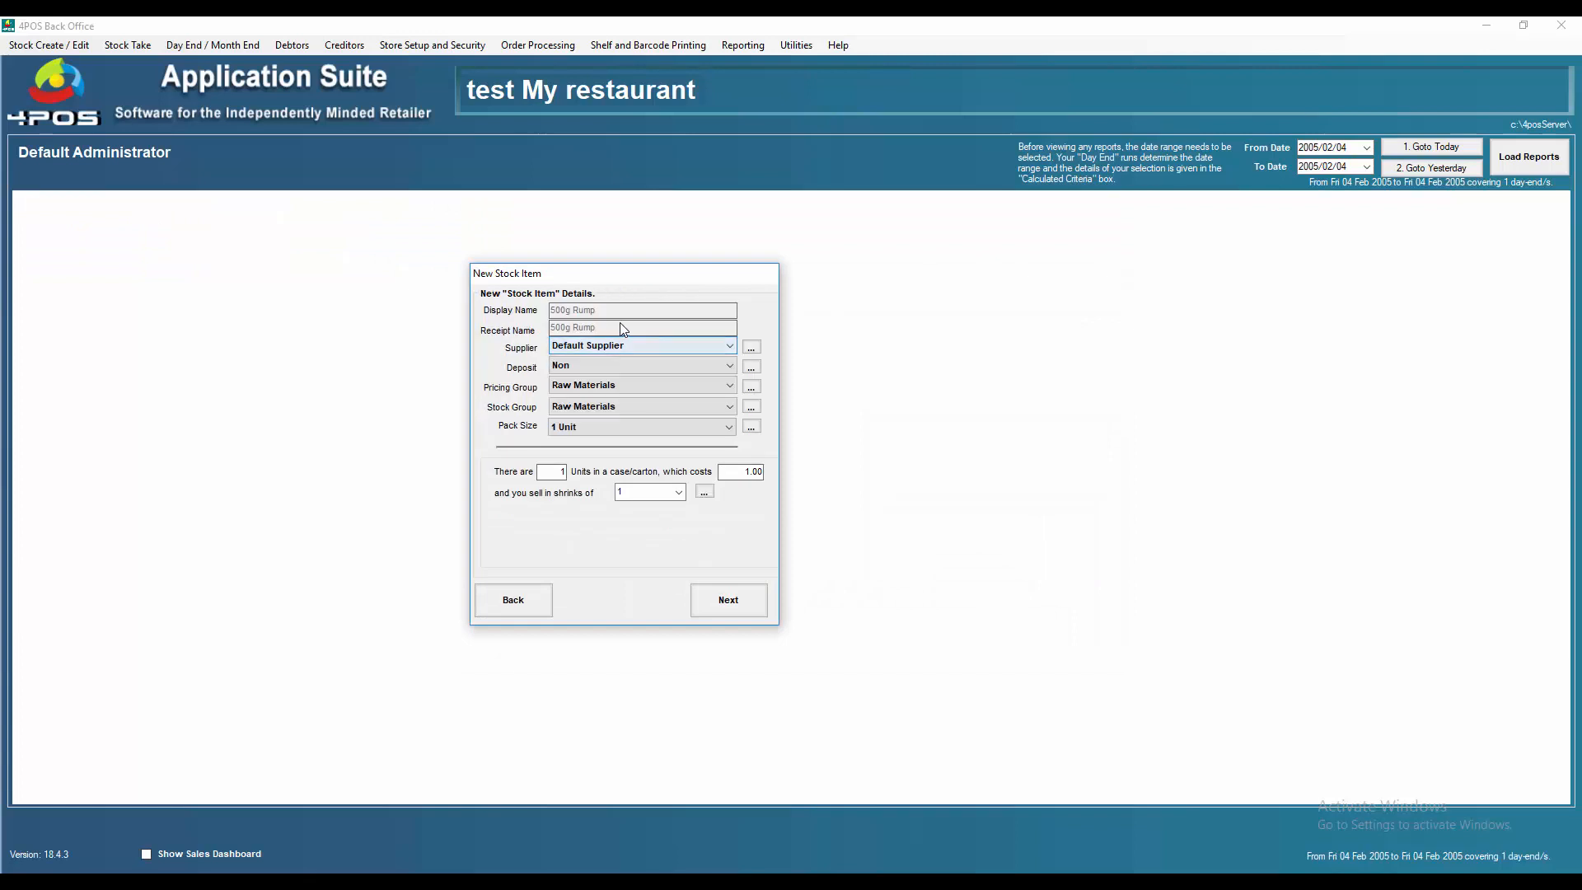
{"action": "left_click", "coordinate": [729, 602]}
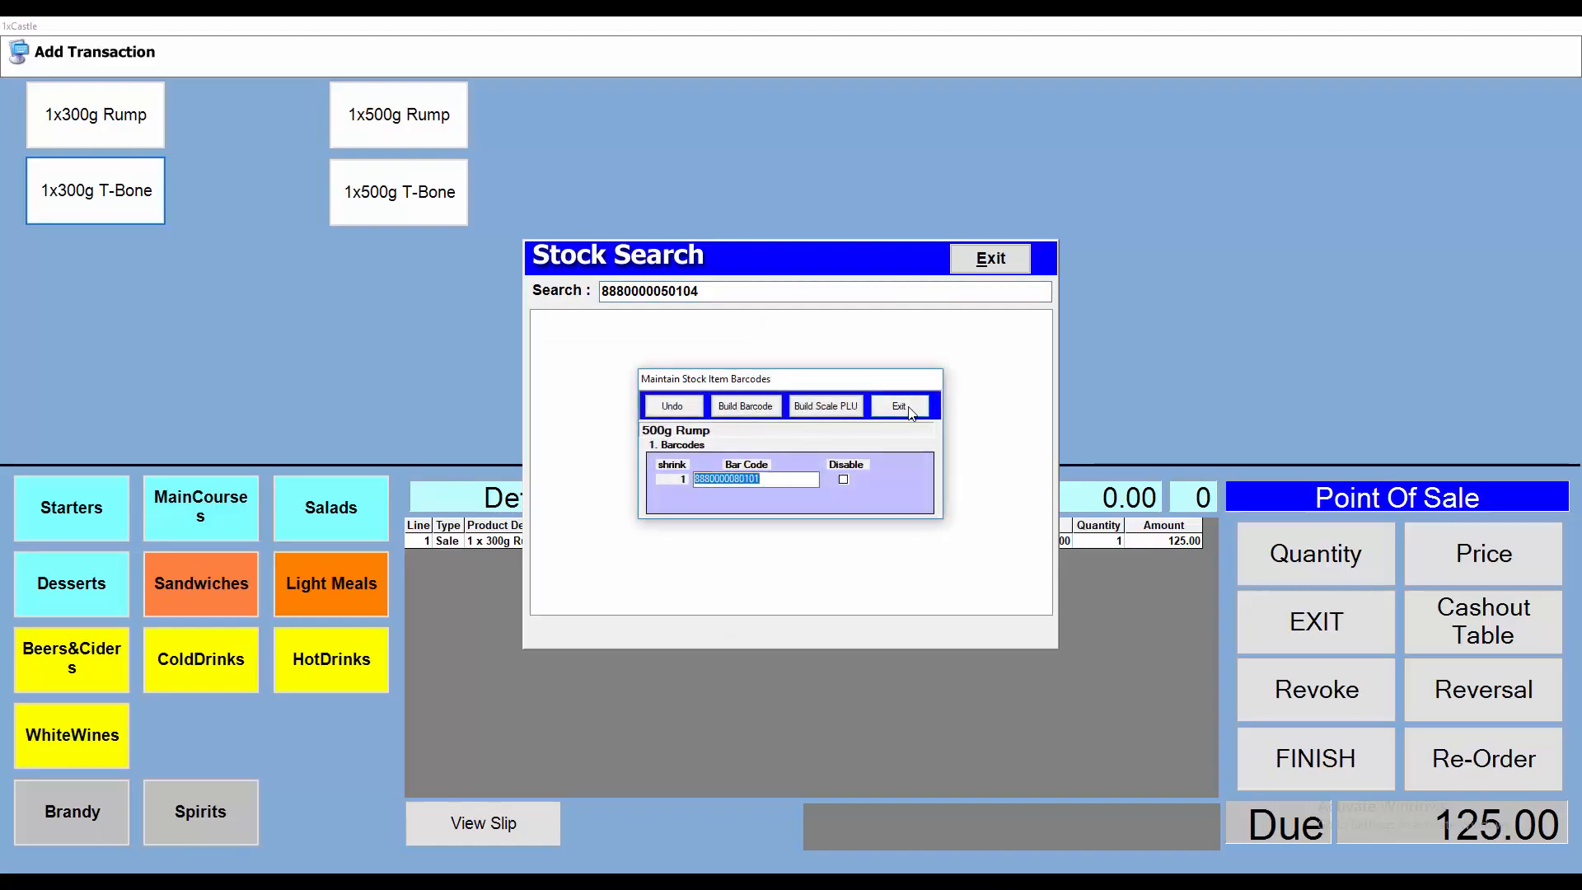
{"action": "left_click", "coordinate": [899, 406]}
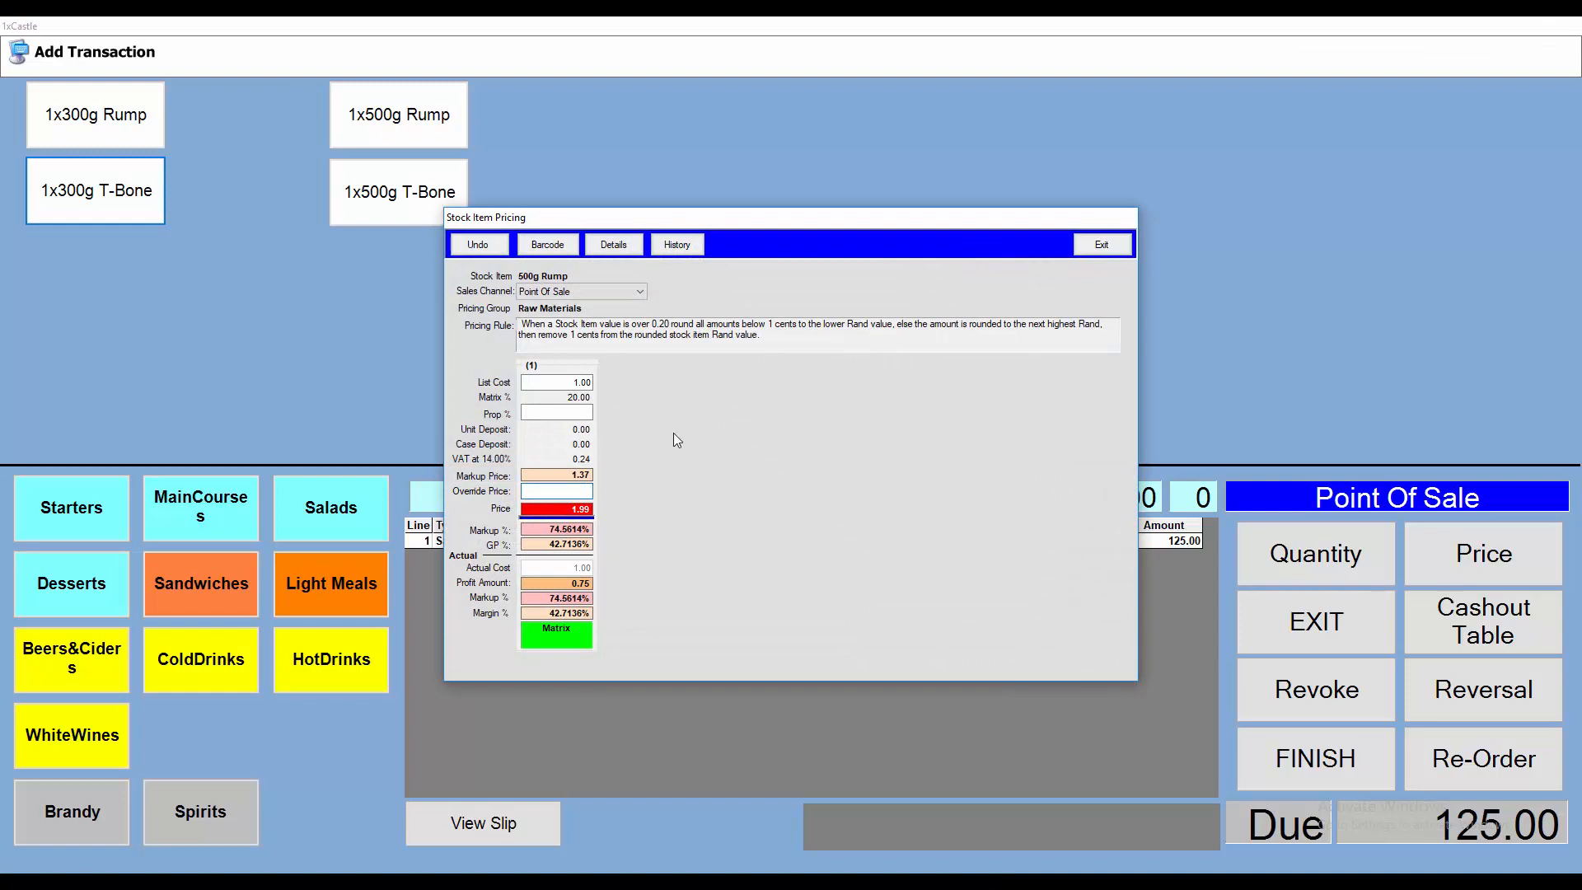
{"action": "type", "text": "13500"}
{"action": "key", "text": "Return"}
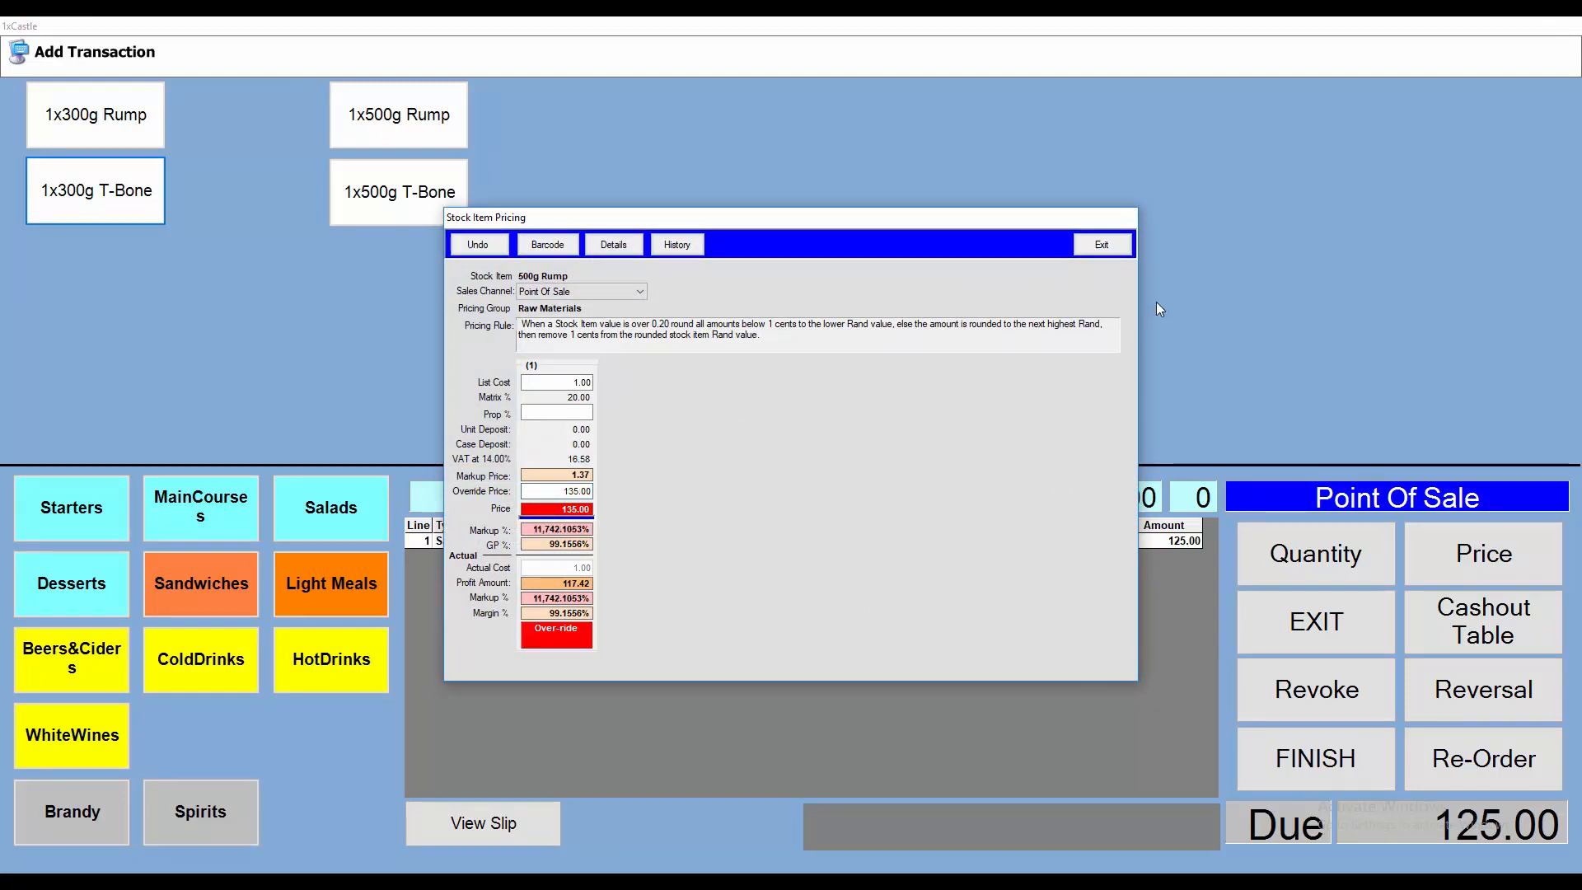
{"action": "left_click", "coordinate": [1102, 245]}
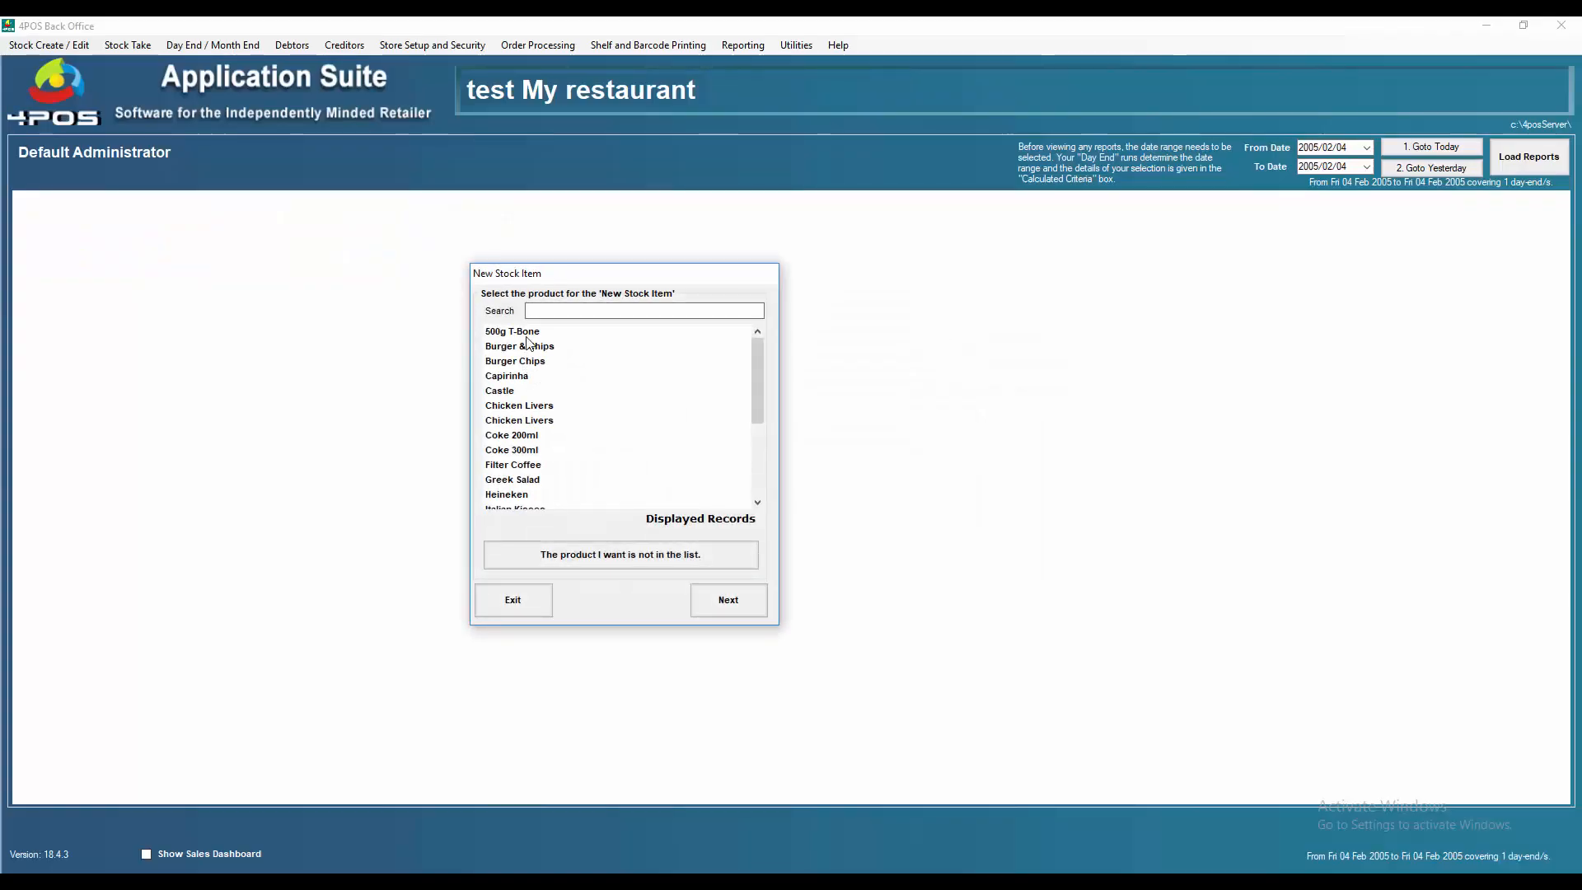
Step: Create a new stock item from the 500g T-Bone product with an override price of 145.00, then close the wizard
{"action": "key", "text": "Down"}
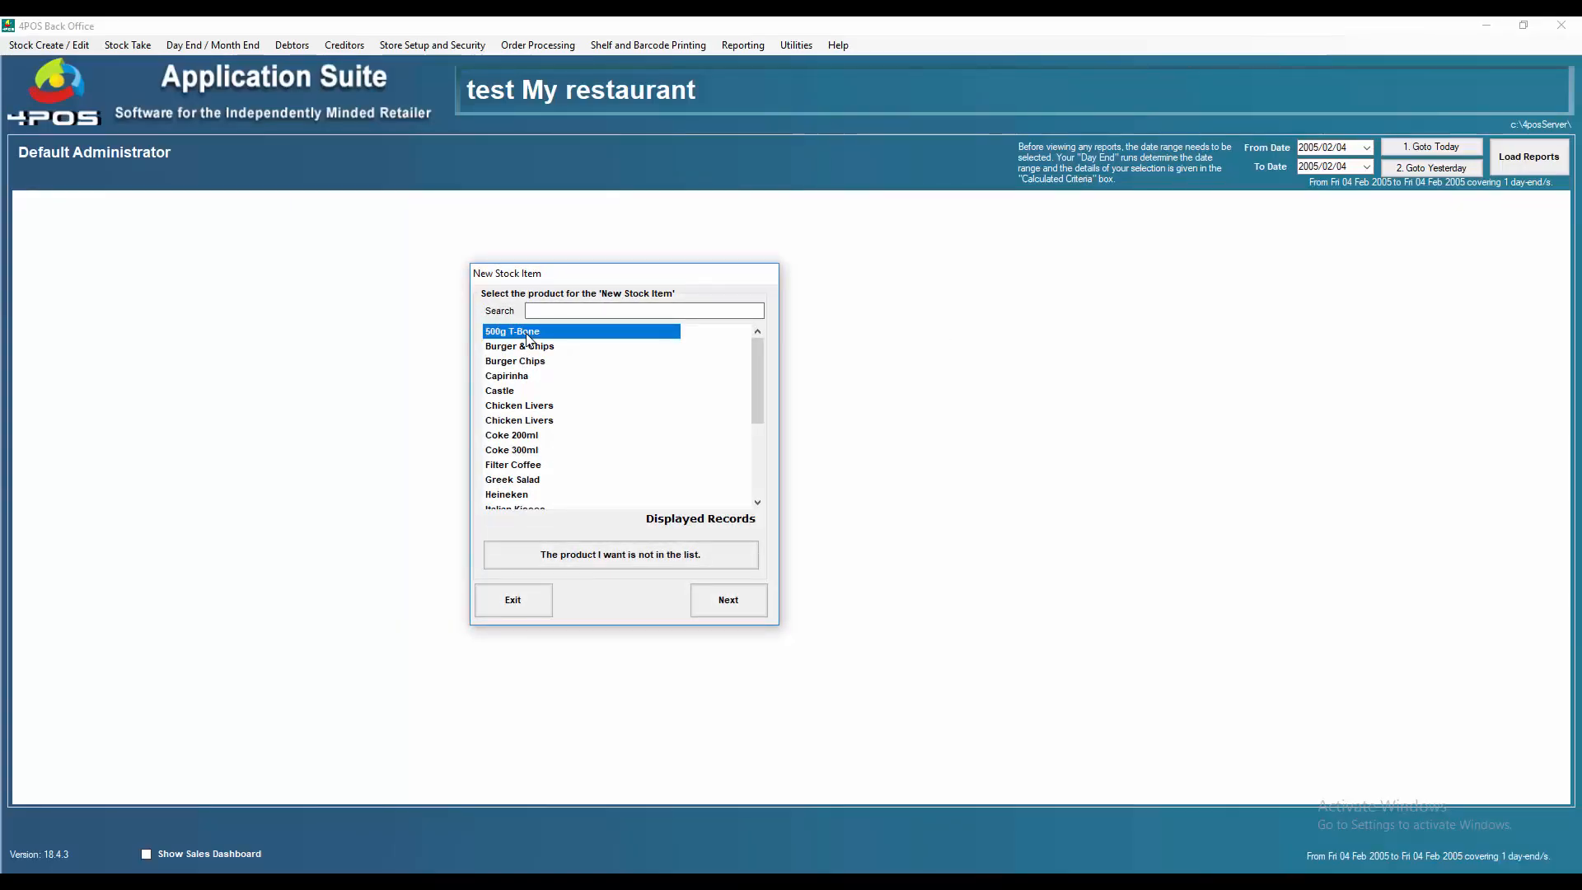
{"action": "key", "text": "Return"}
{"action": "left_click", "coordinate": [720, 609]}
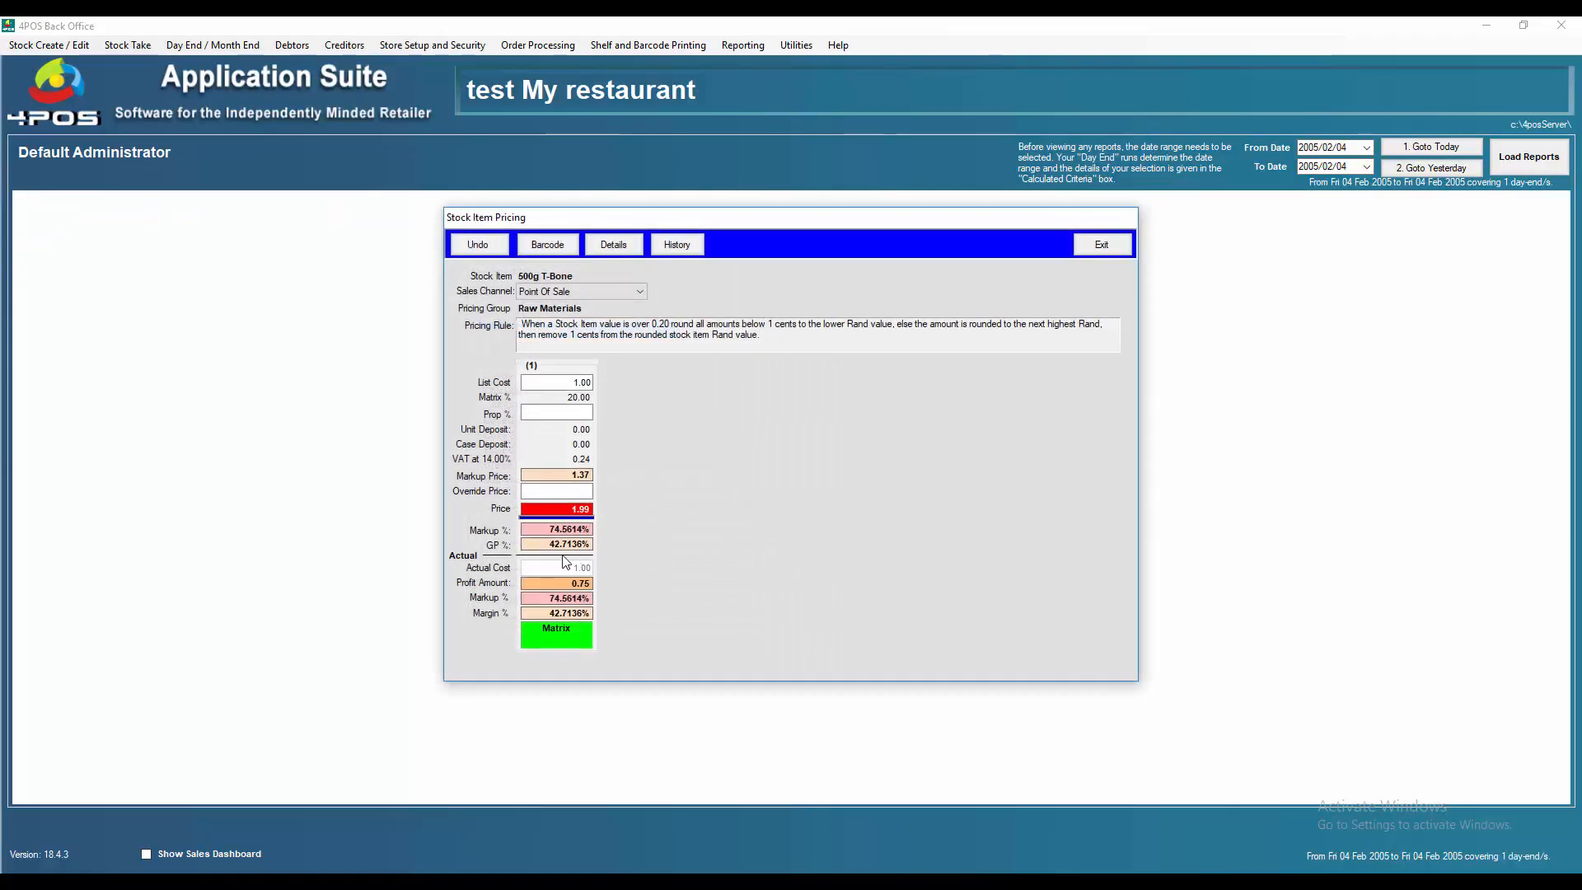
{"action": "left_click", "coordinate": [590, 490]}
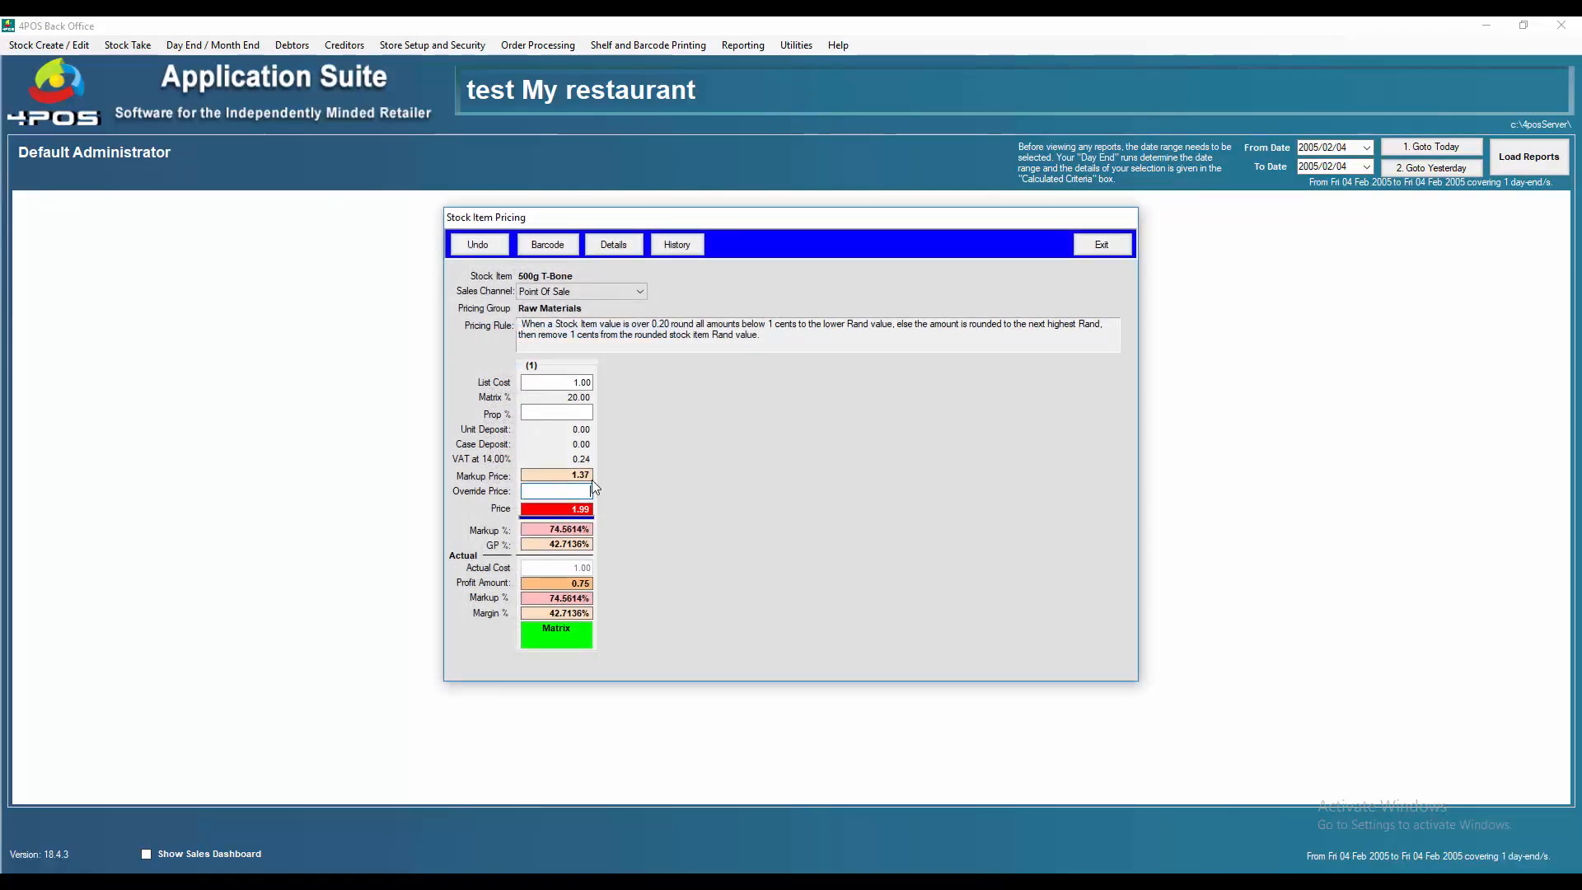
{"action": "type", "text": "14500"}
{"action": "key", "text": "Return"}
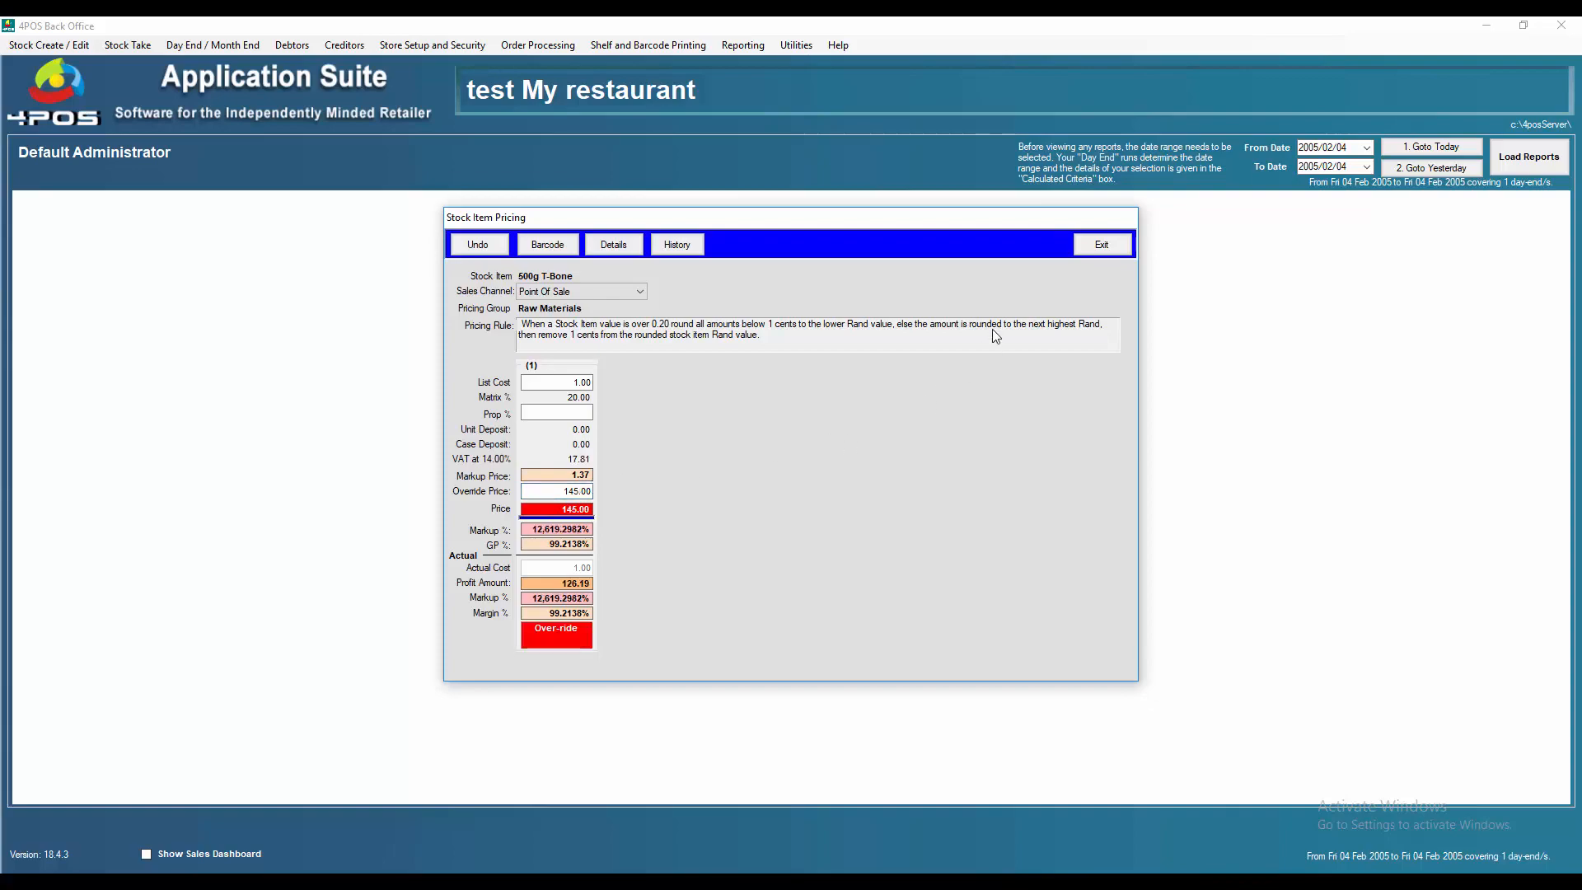
{"action": "left_click", "coordinate": [1095, 245]}
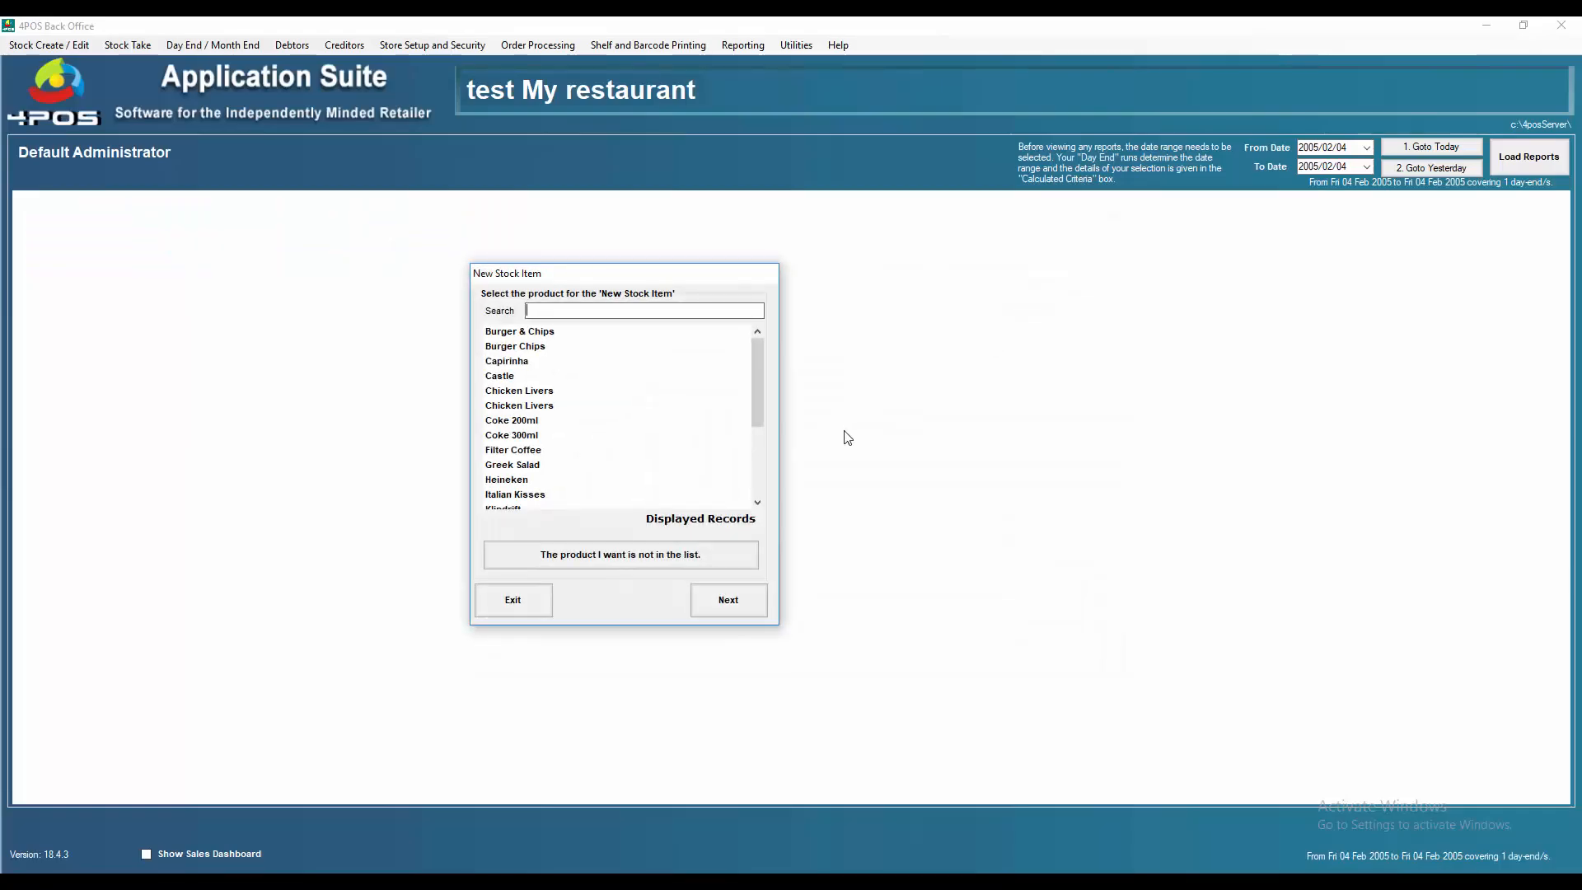
{"action": "left_click", "coordinate": [510, 602]}
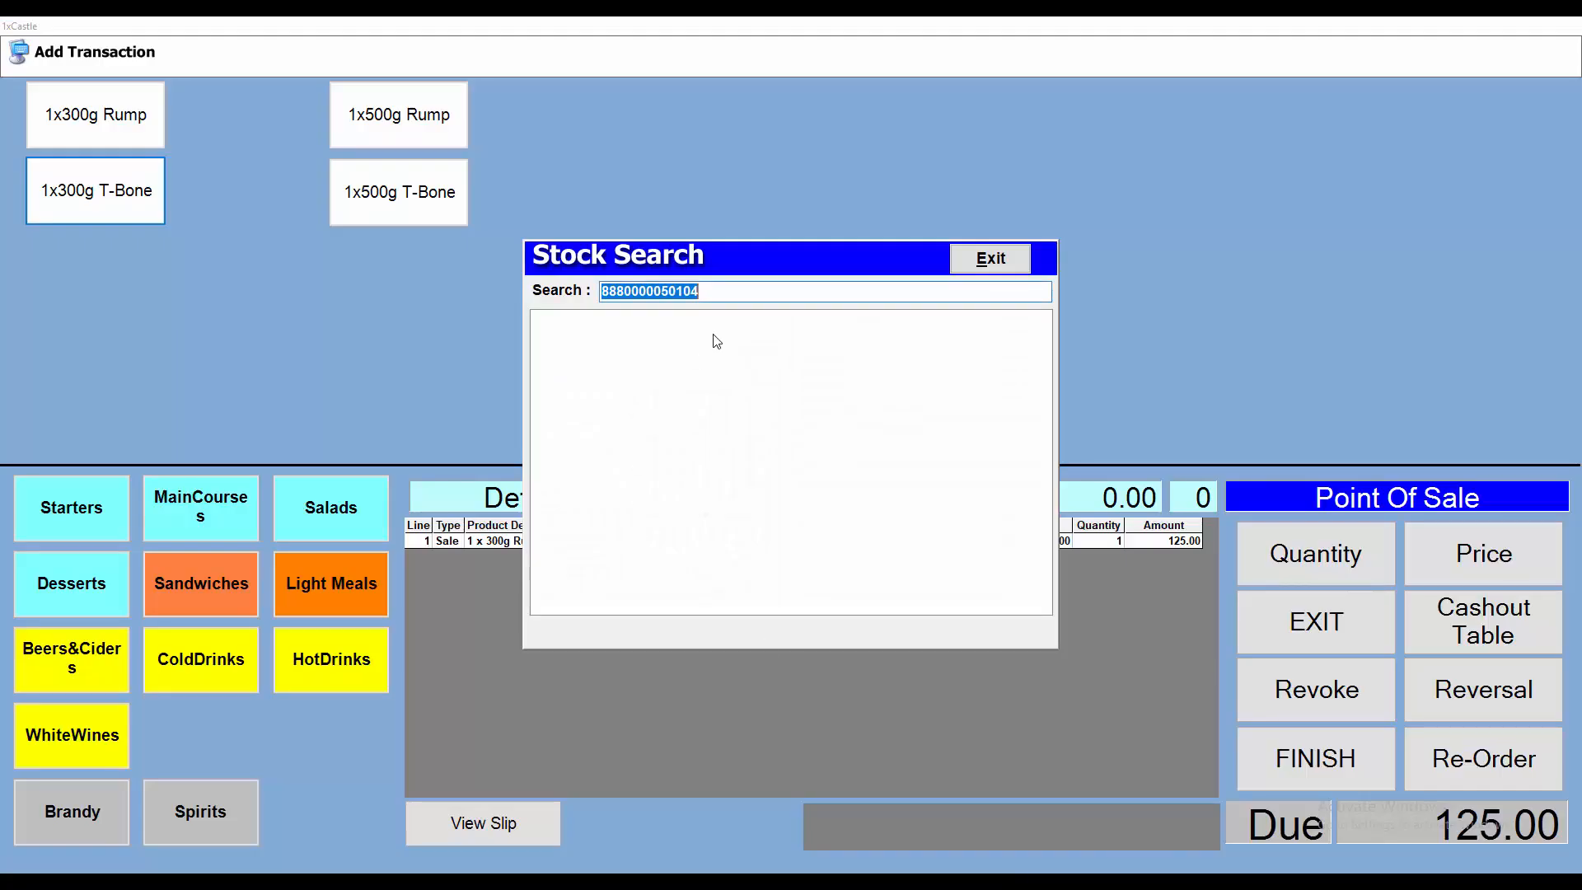
Step: Close the stock search and add the 300g T-Bone, 500g Rump and 500g T-Bone to the table
{"action": "left_click", "coordinate": [992, 260]}
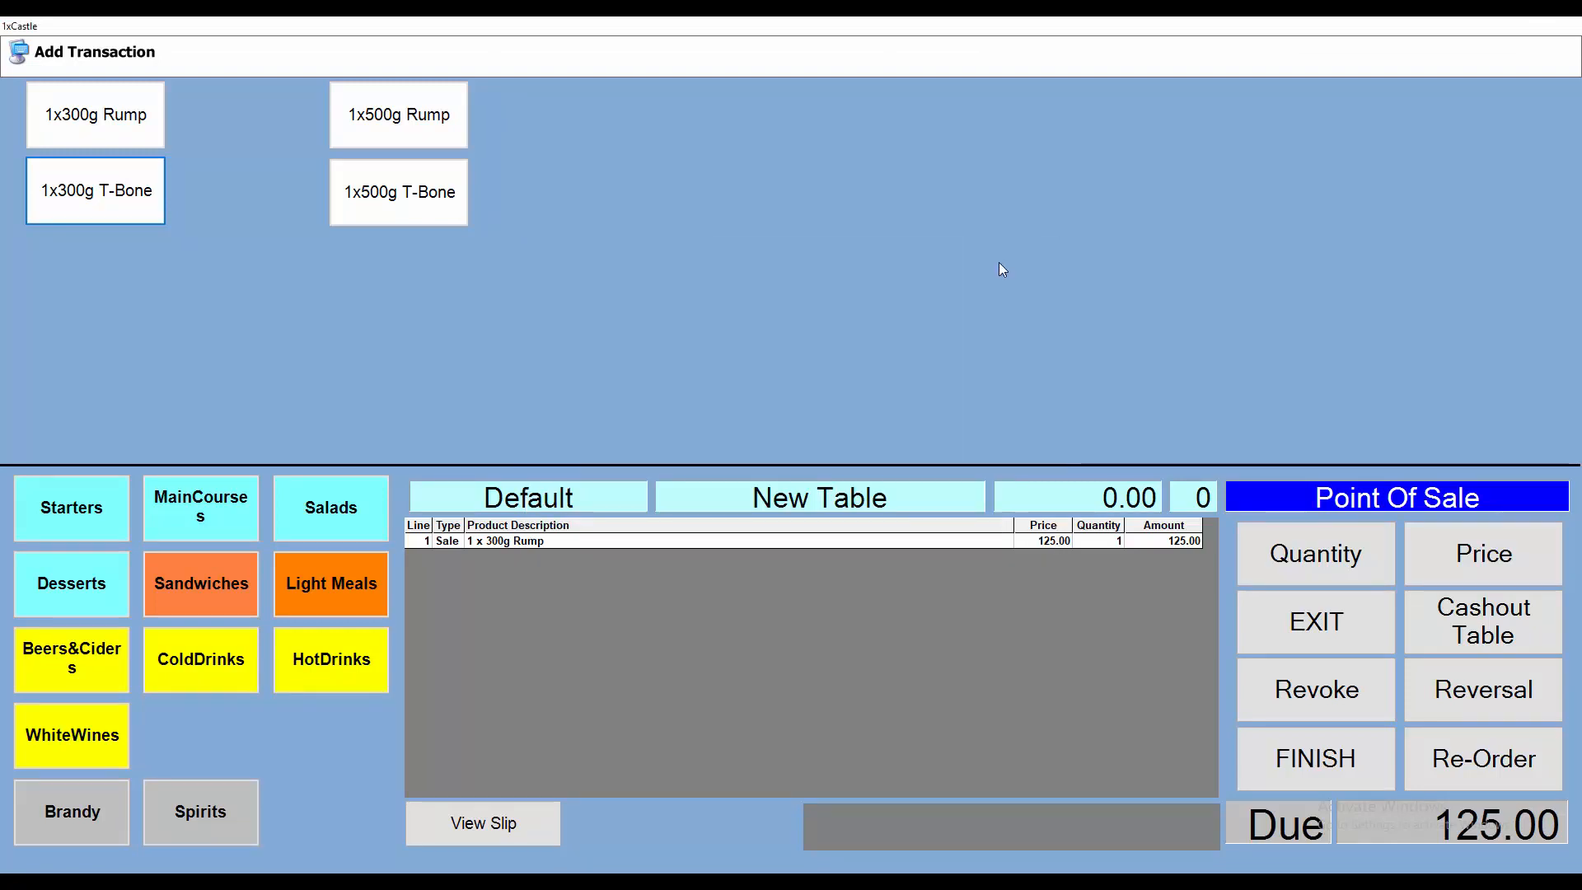
{"action": "left_click", "coordinate": [106, 201]}
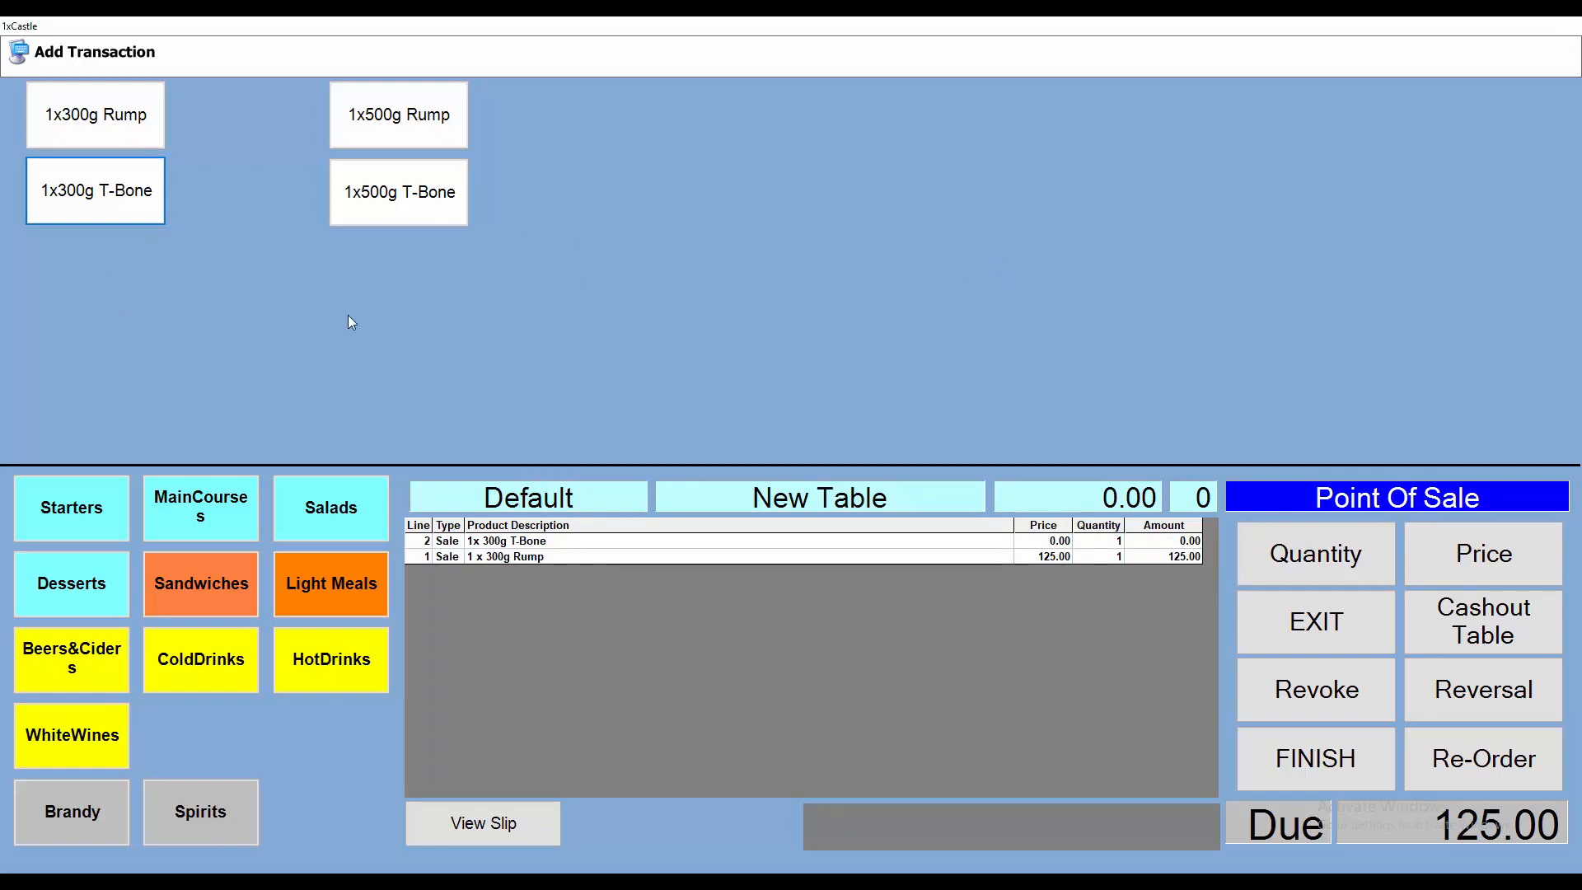
{"action": "left_click", "coordinate": [379, 126]}
{"action": "left_click", "coordinate": [417, 194]}
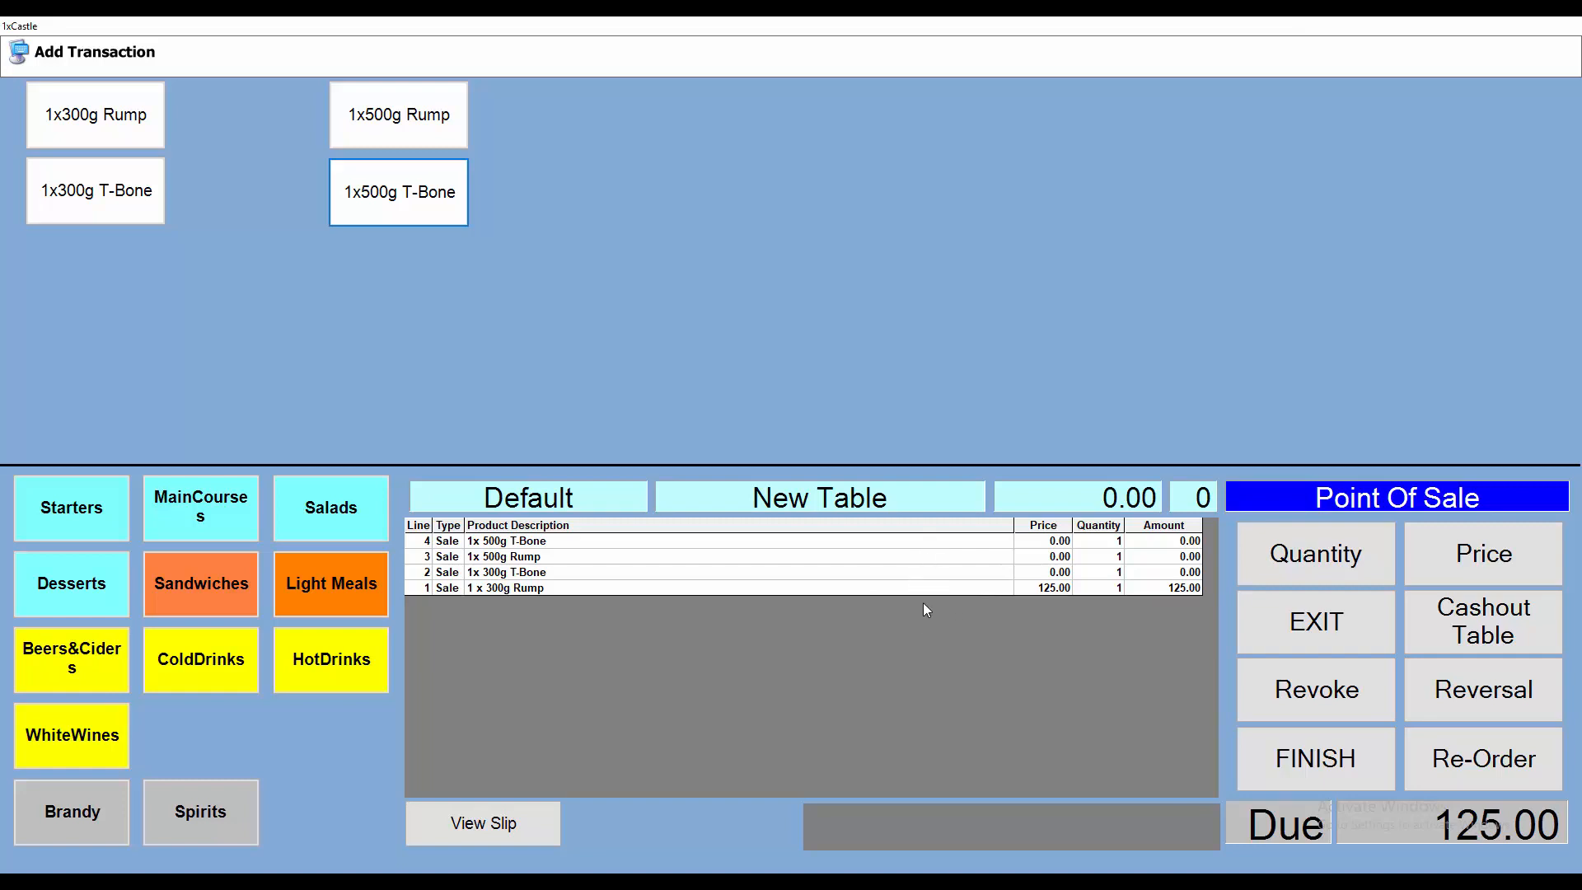
Step: Add a quick button creating the stock item Spaghetti Bolognaise priced 65.00 in Main Courses
{"action": "key", "text": "F12"}
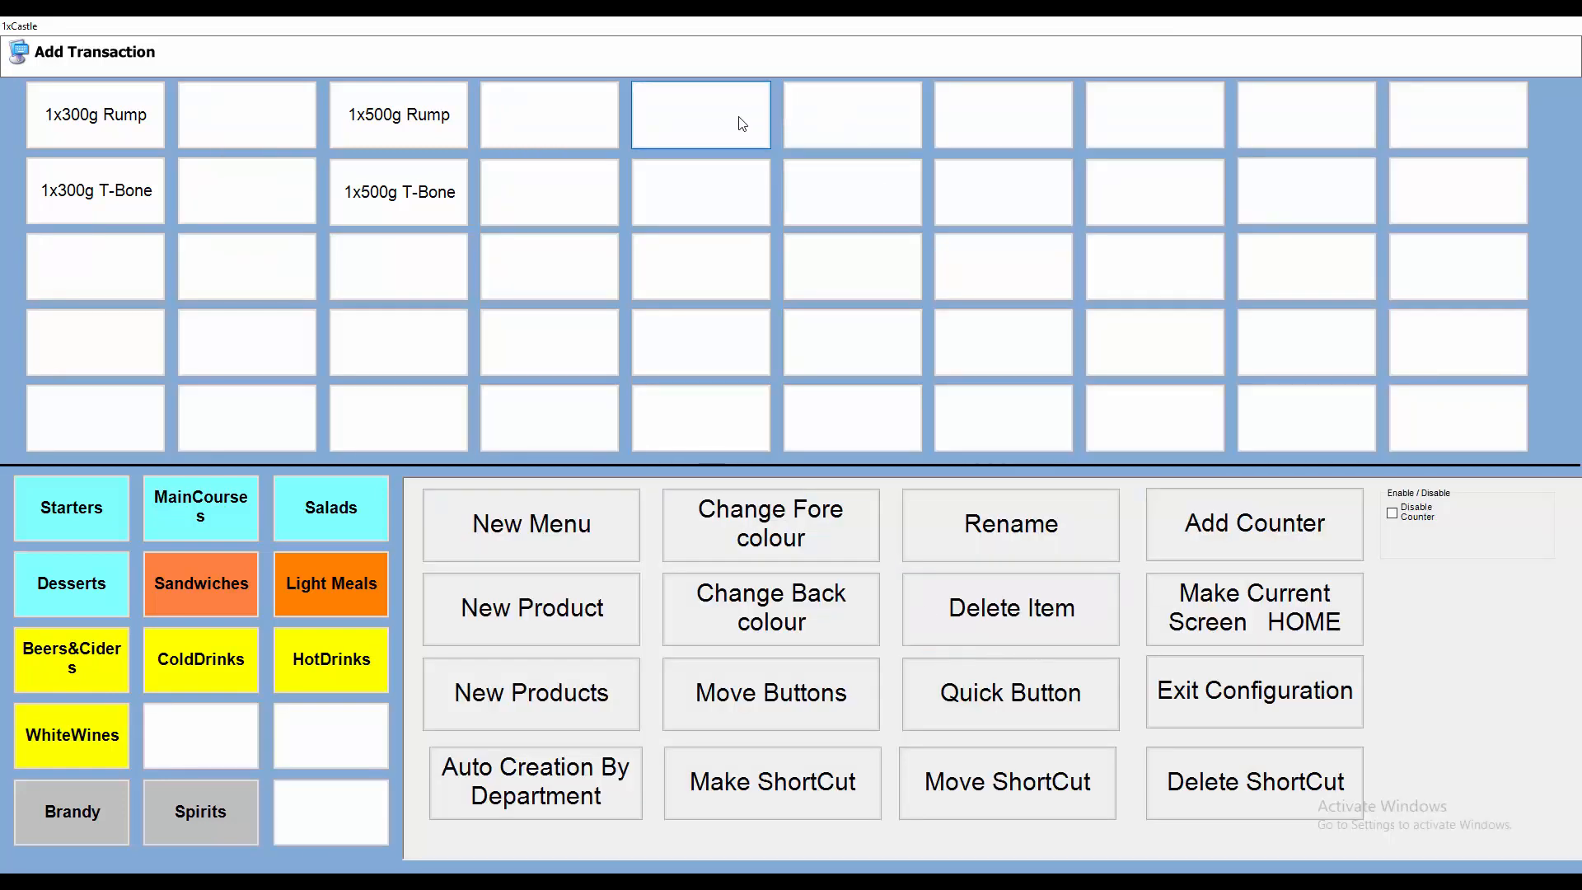
{"action": "left_click", "coordinate": [1062, 692]}
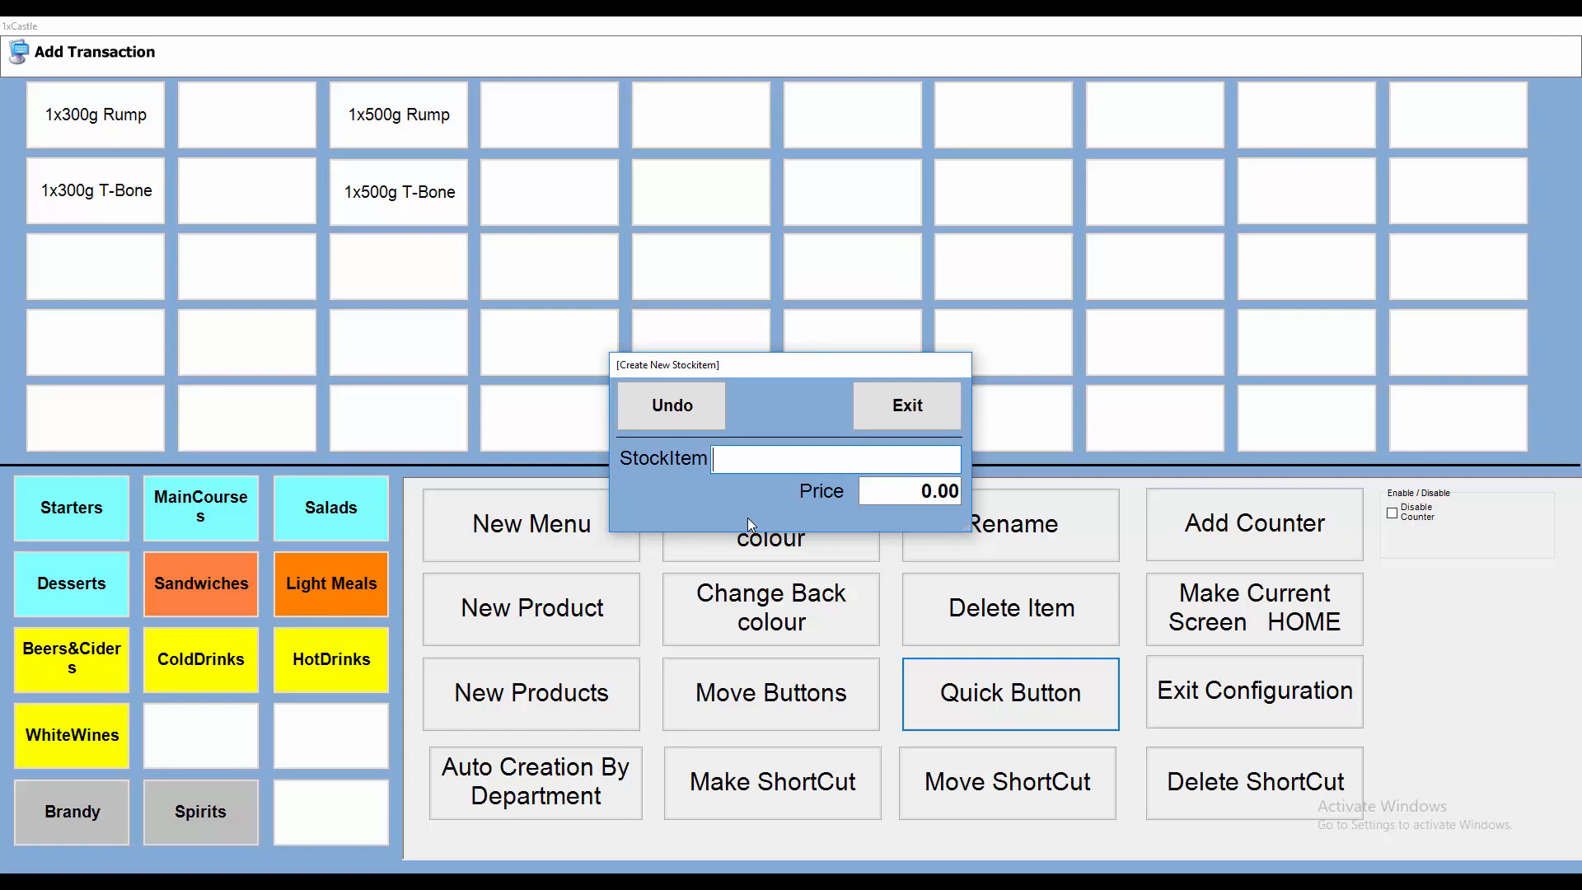
{"action": "type", "text": "Spaghetti Bo"}
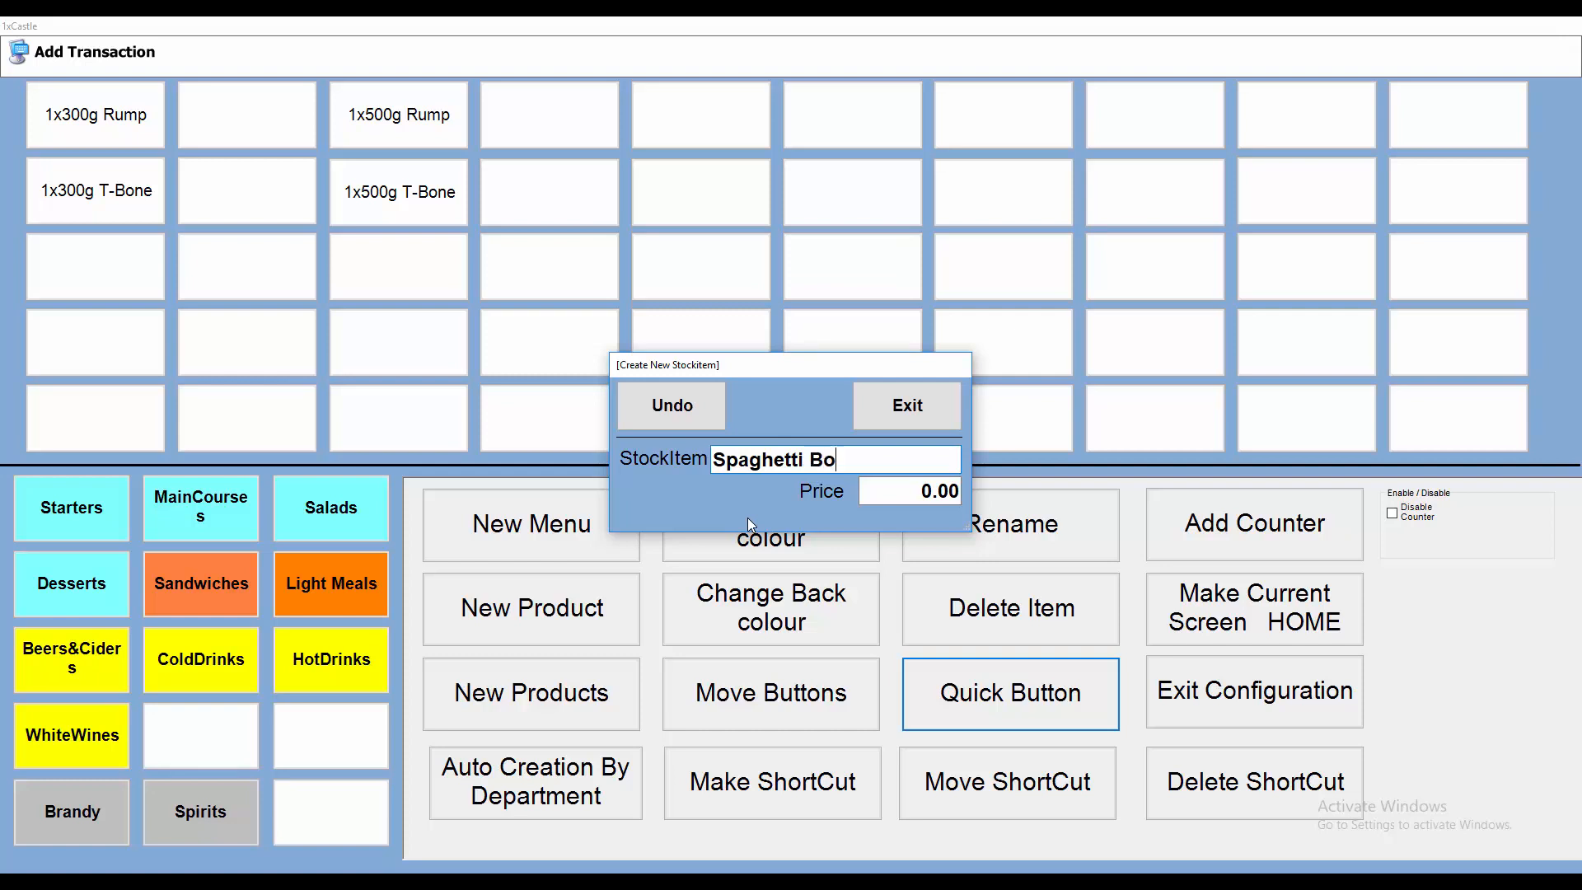
{"action": "type", "text": "lognaise"}
{"action": "key", "text": "Return"}
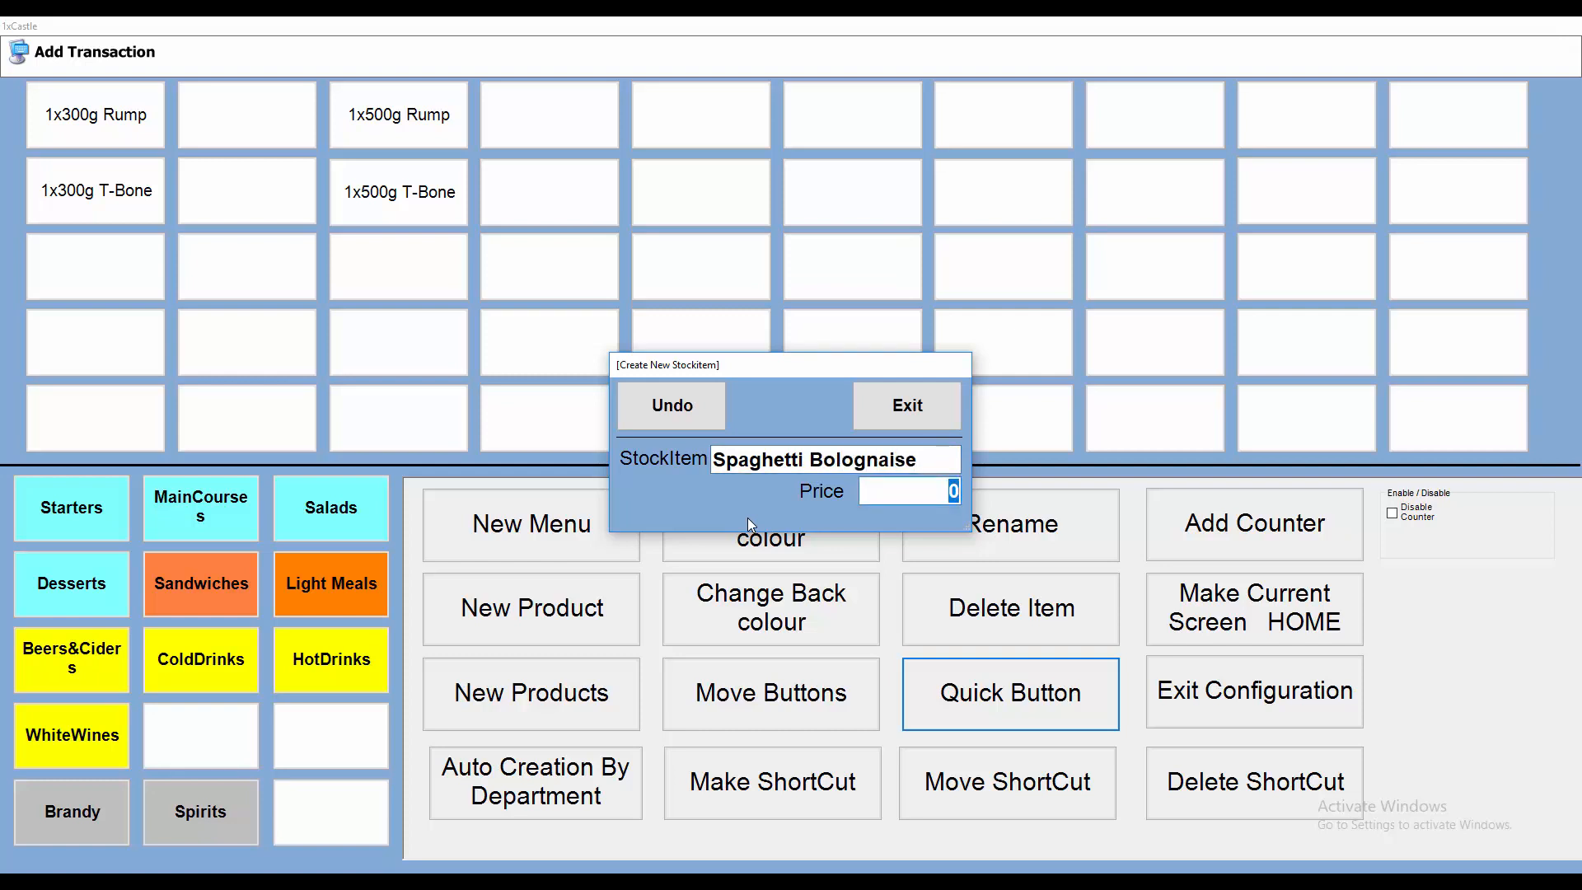
{"action": "type", "text": "6500"}
{"action": "key", "text": "Return"}
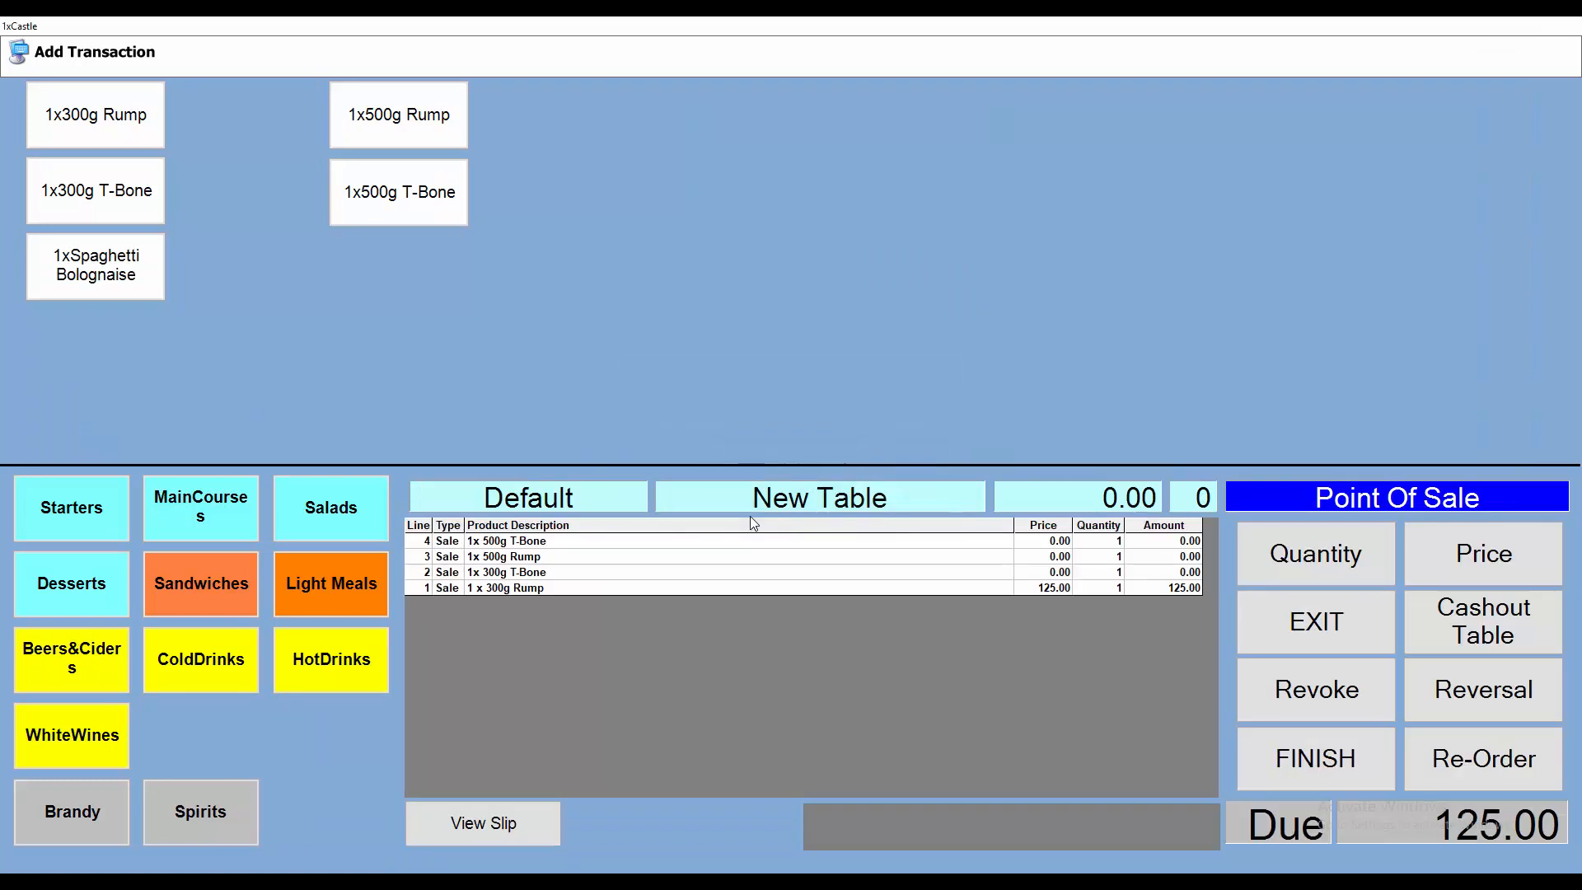
Step: Move the Spaghetti Bolognaise button to the fifth slot of the top row of the menu grid
{"action": "right_click", "coordinate": [725, 604]}
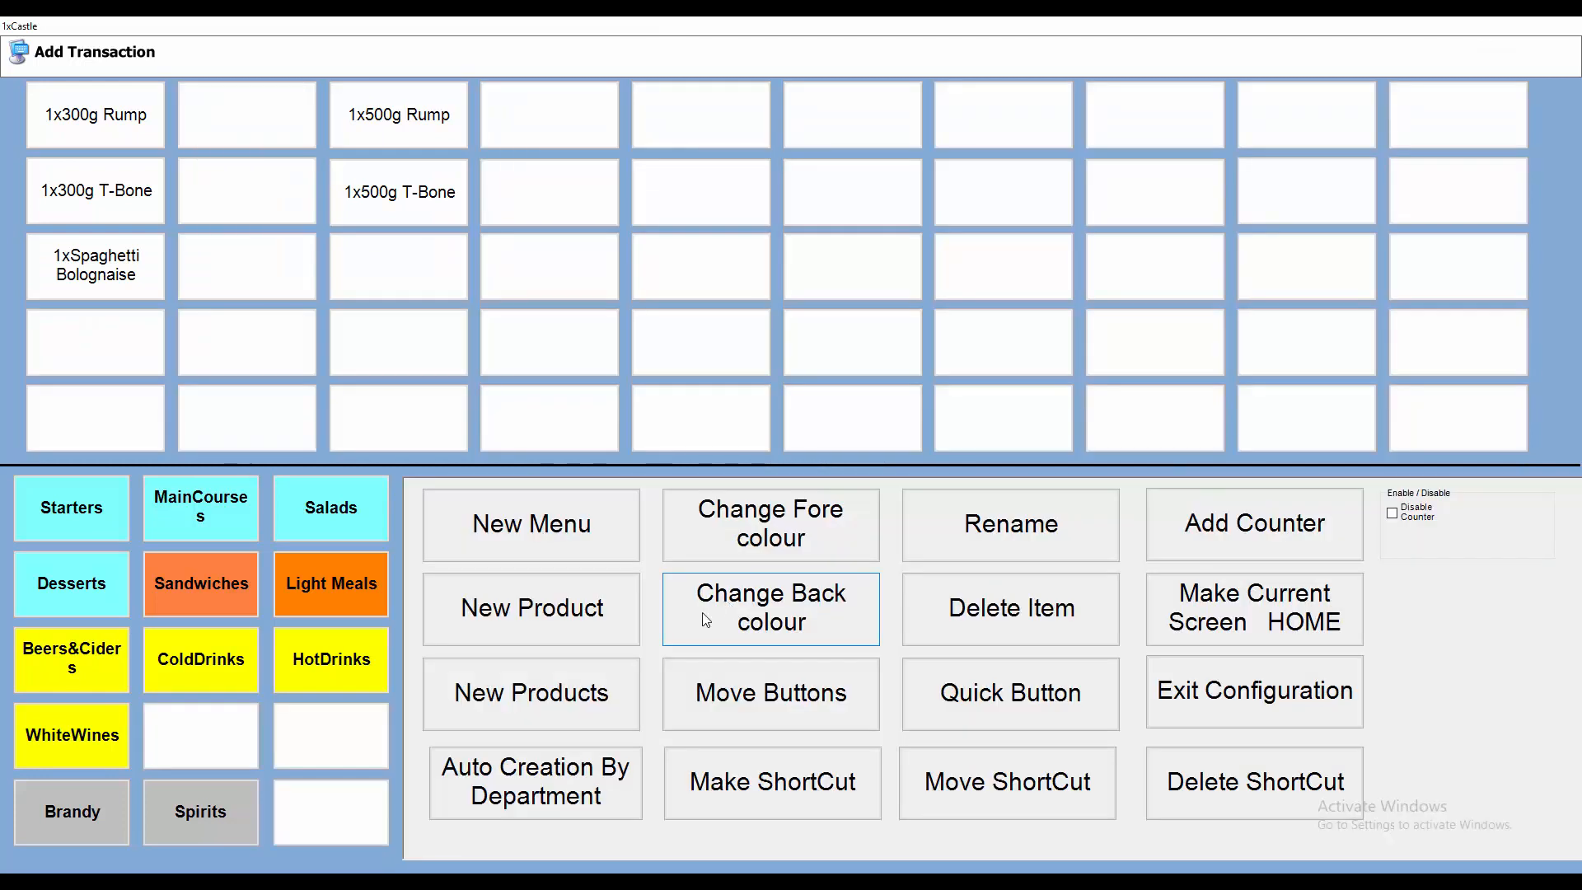
{"action": "left_click", "coordinate": [752, 699]}
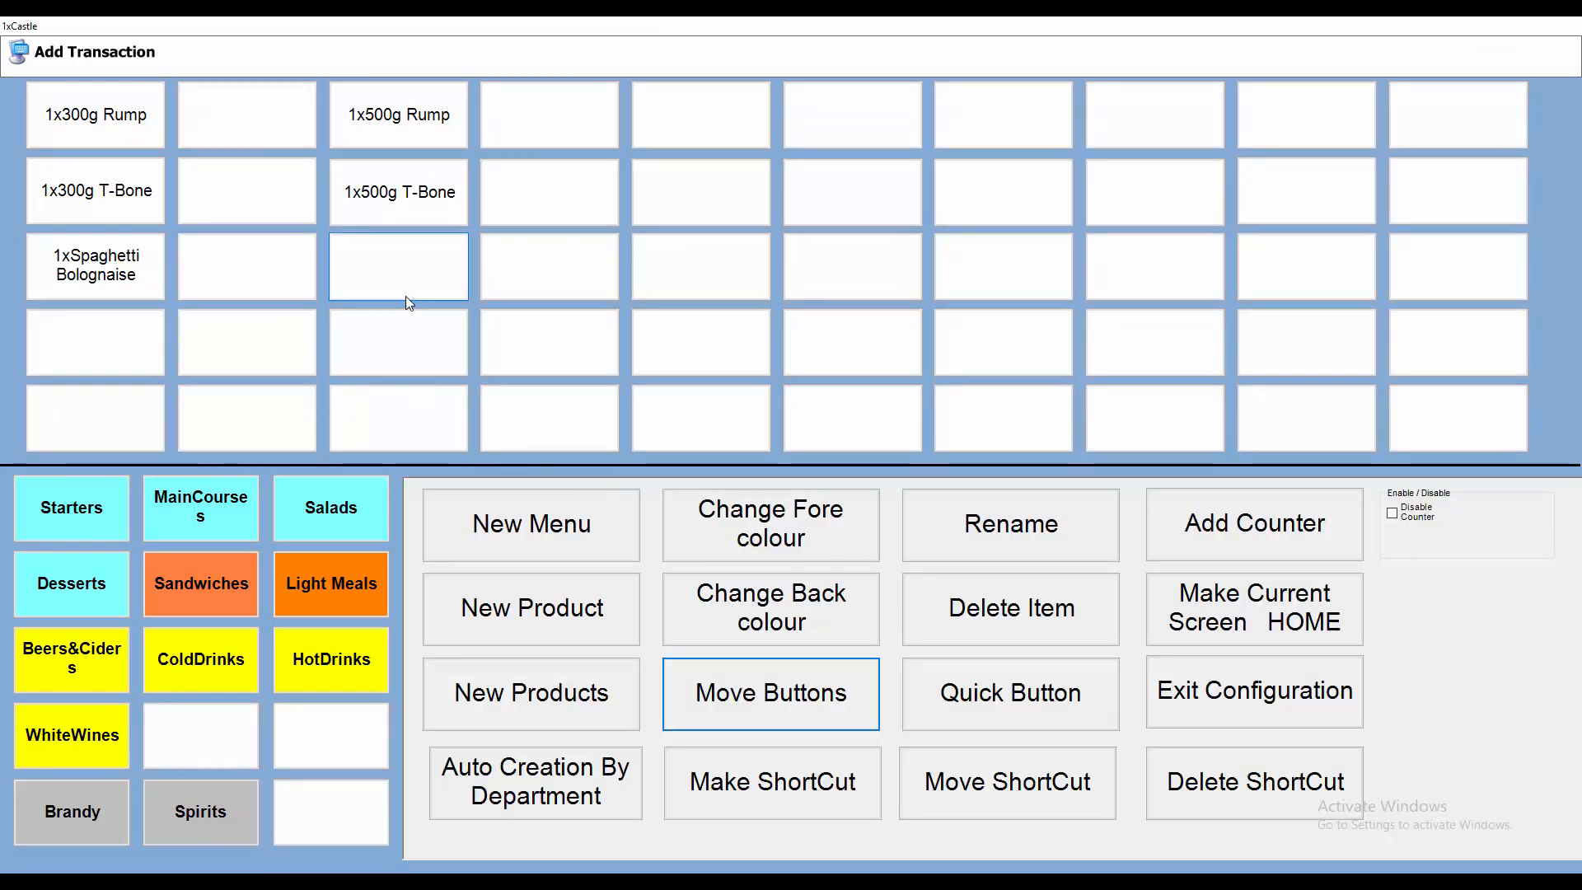
{"action": "left_click", "coordinate": [441, 365]}
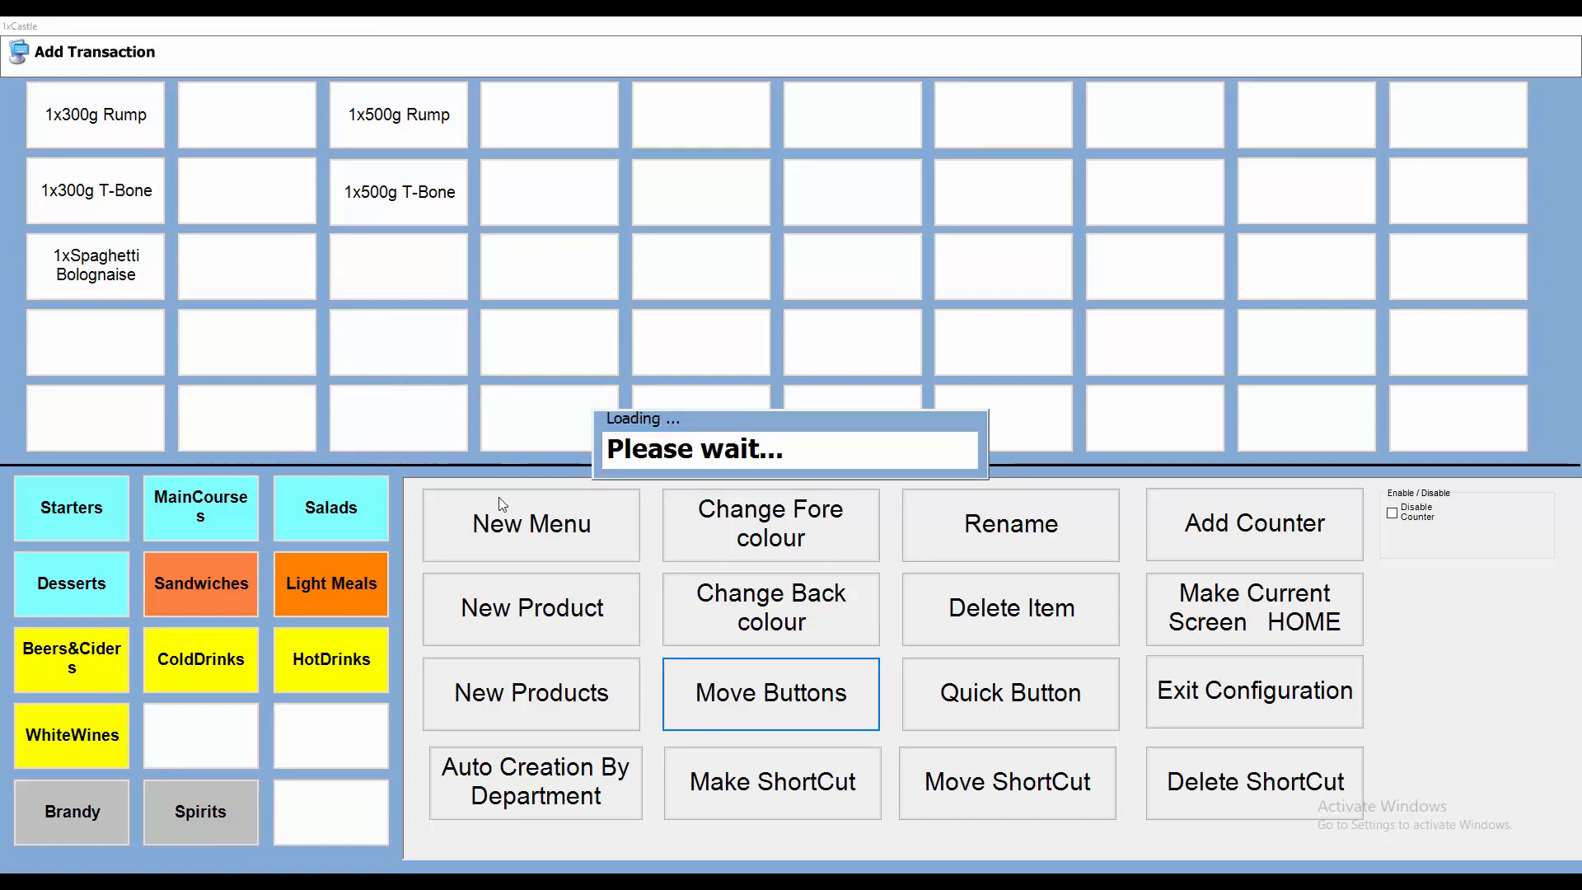
{"action": "left_click", "coordinate": [785, 702]}
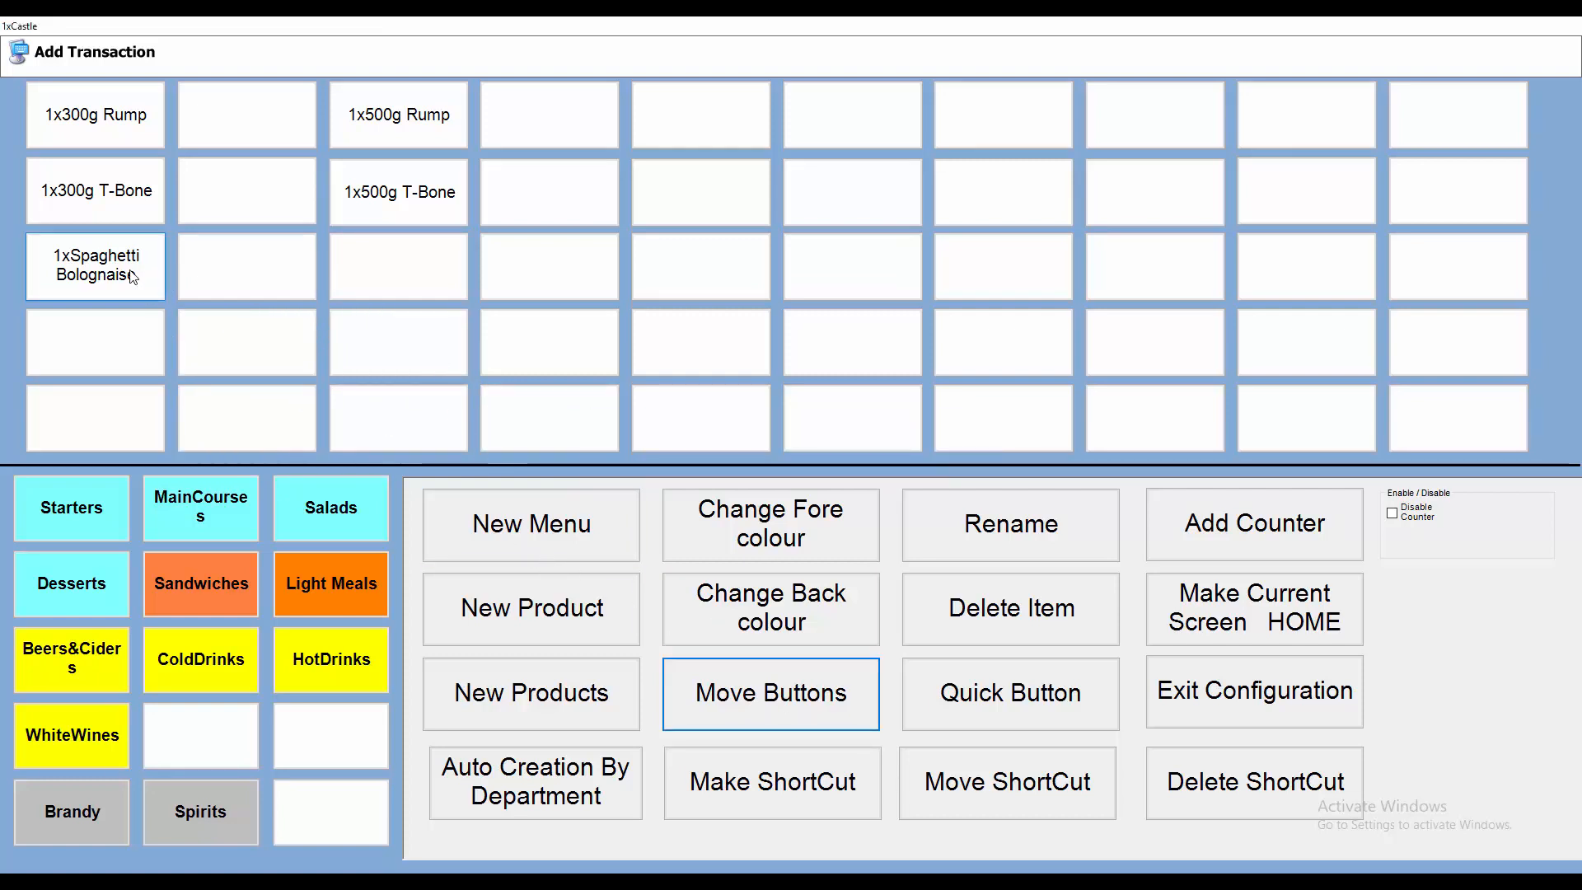
{"action": "left_click", "coordinate": [97, 280]}
{"action": "left_click", "coordinate": [678, 123]}
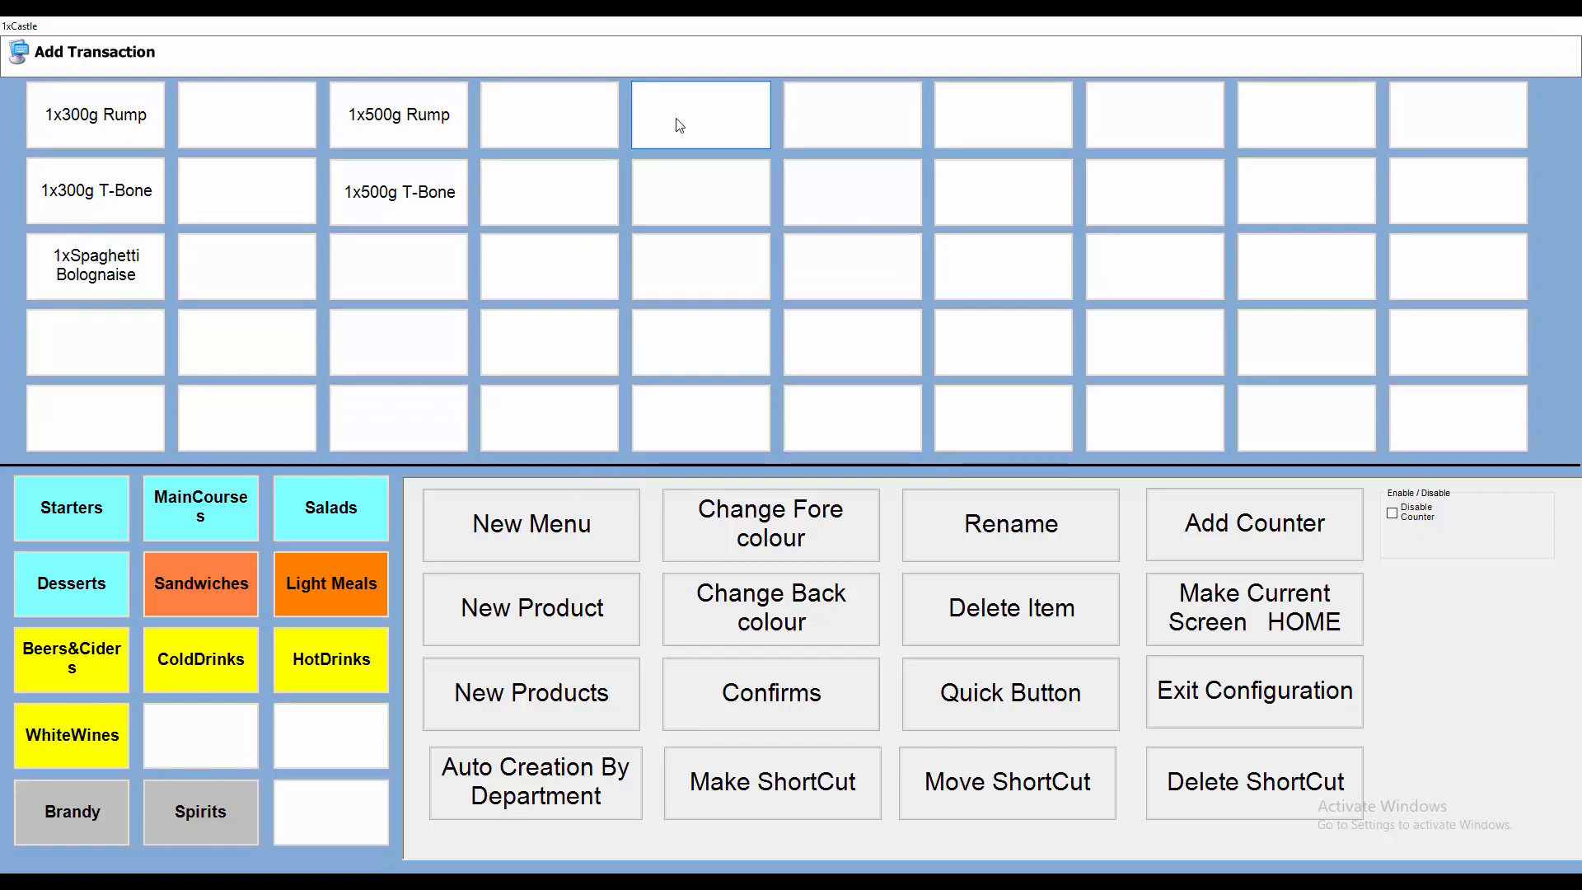
{"action": "left_click", "coordinate": [789, 696]}
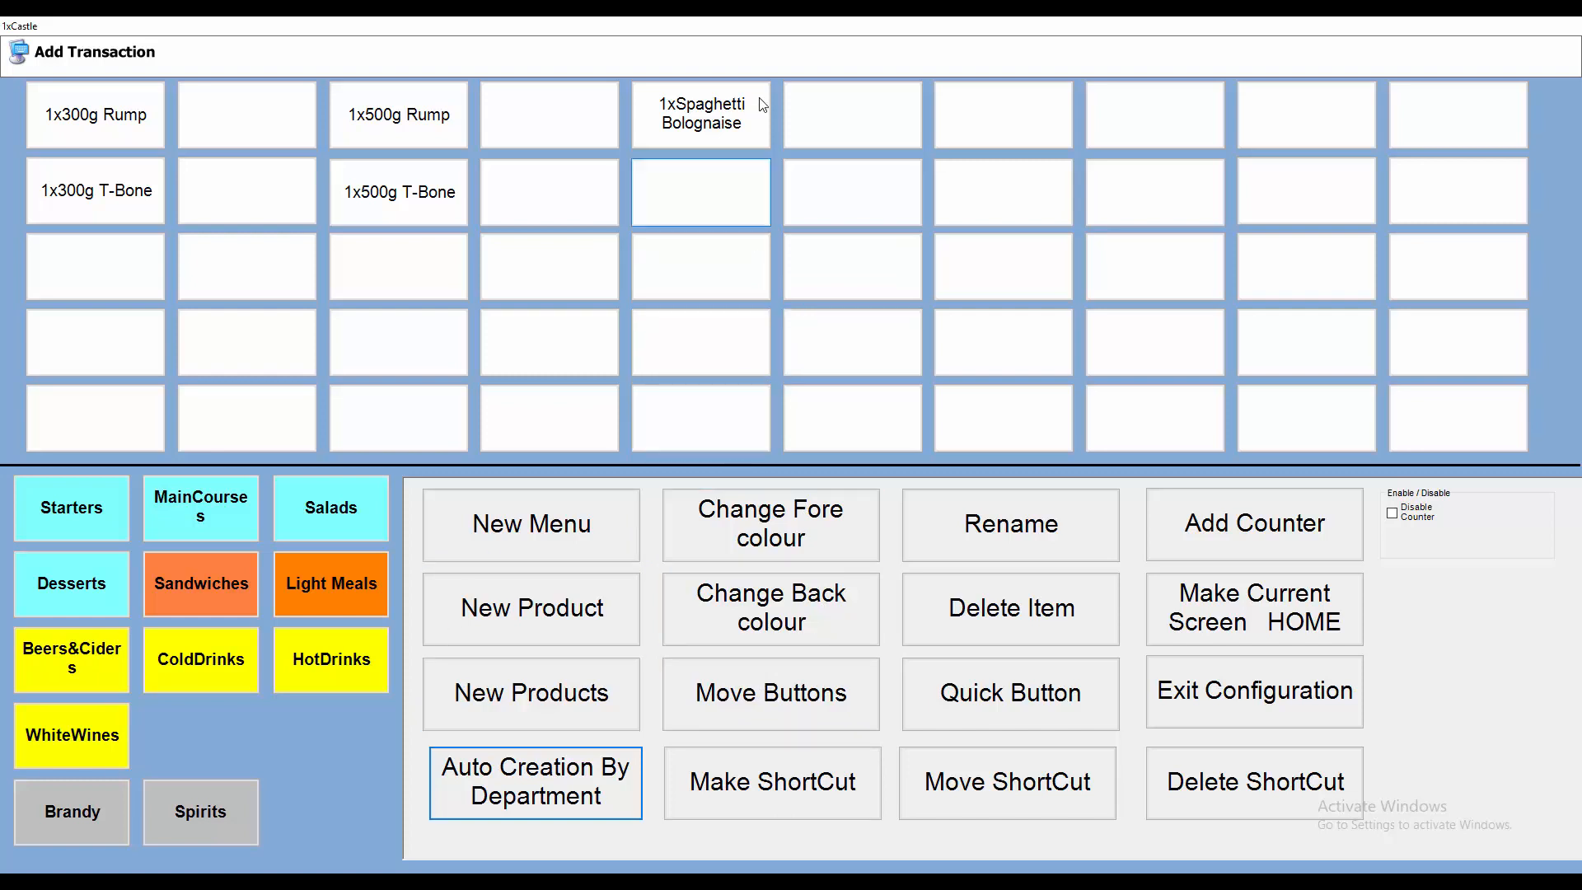
Step: Set the Spaghetti Bolognaise button's background colour to light red
{"action": "left_click", "coordinate": [697, 120]}
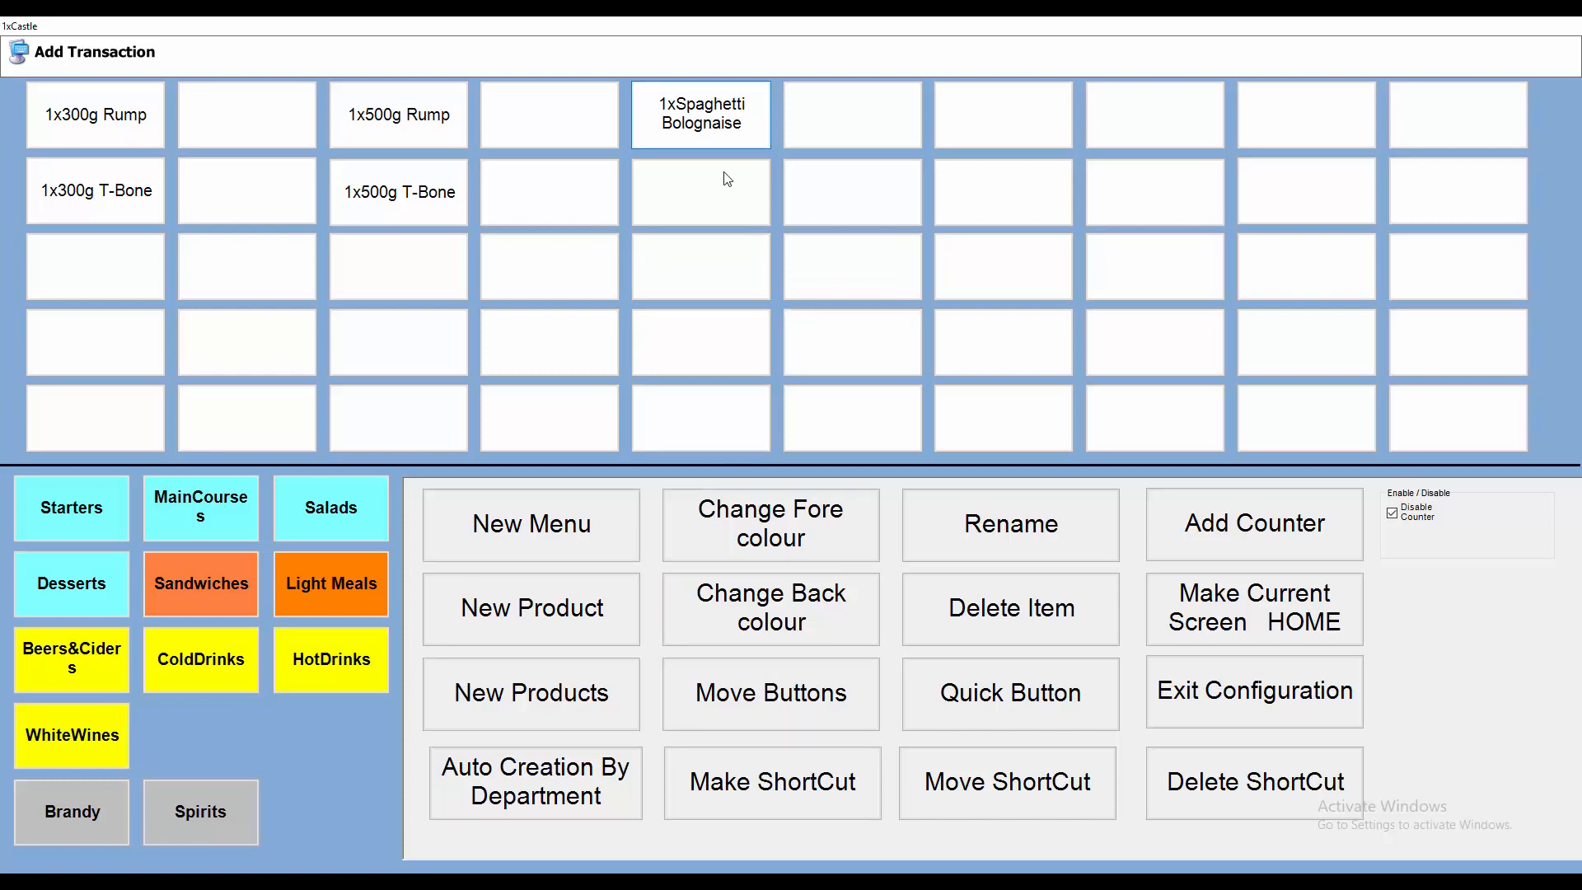
{"action": "left_click", "coordinate": [802, 620]}
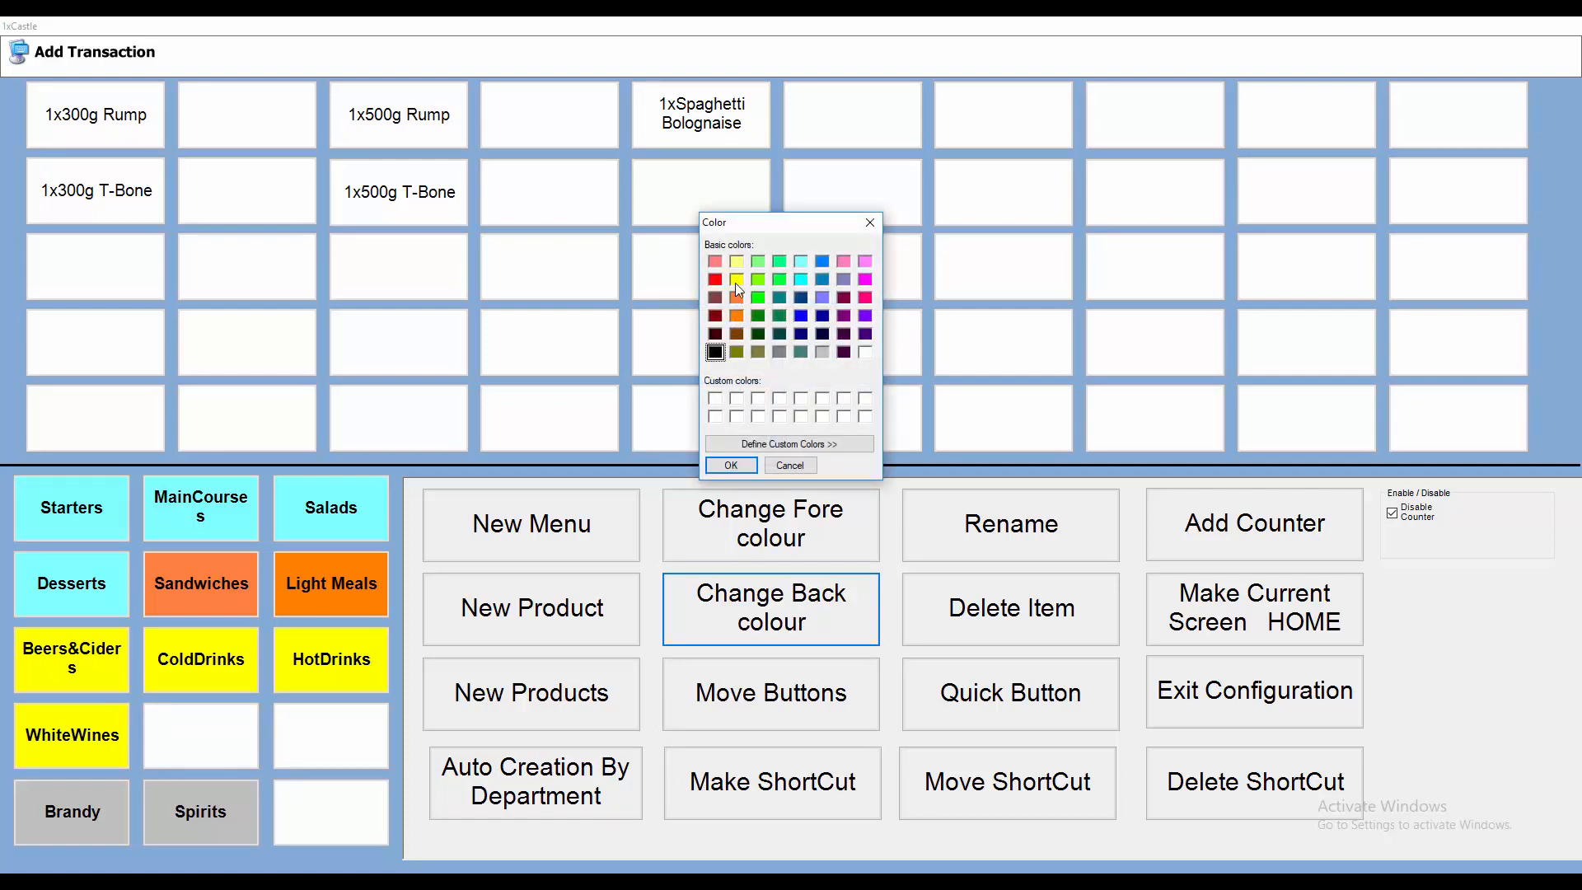
{"action": "left_click", "coordinate": [715, 262]}
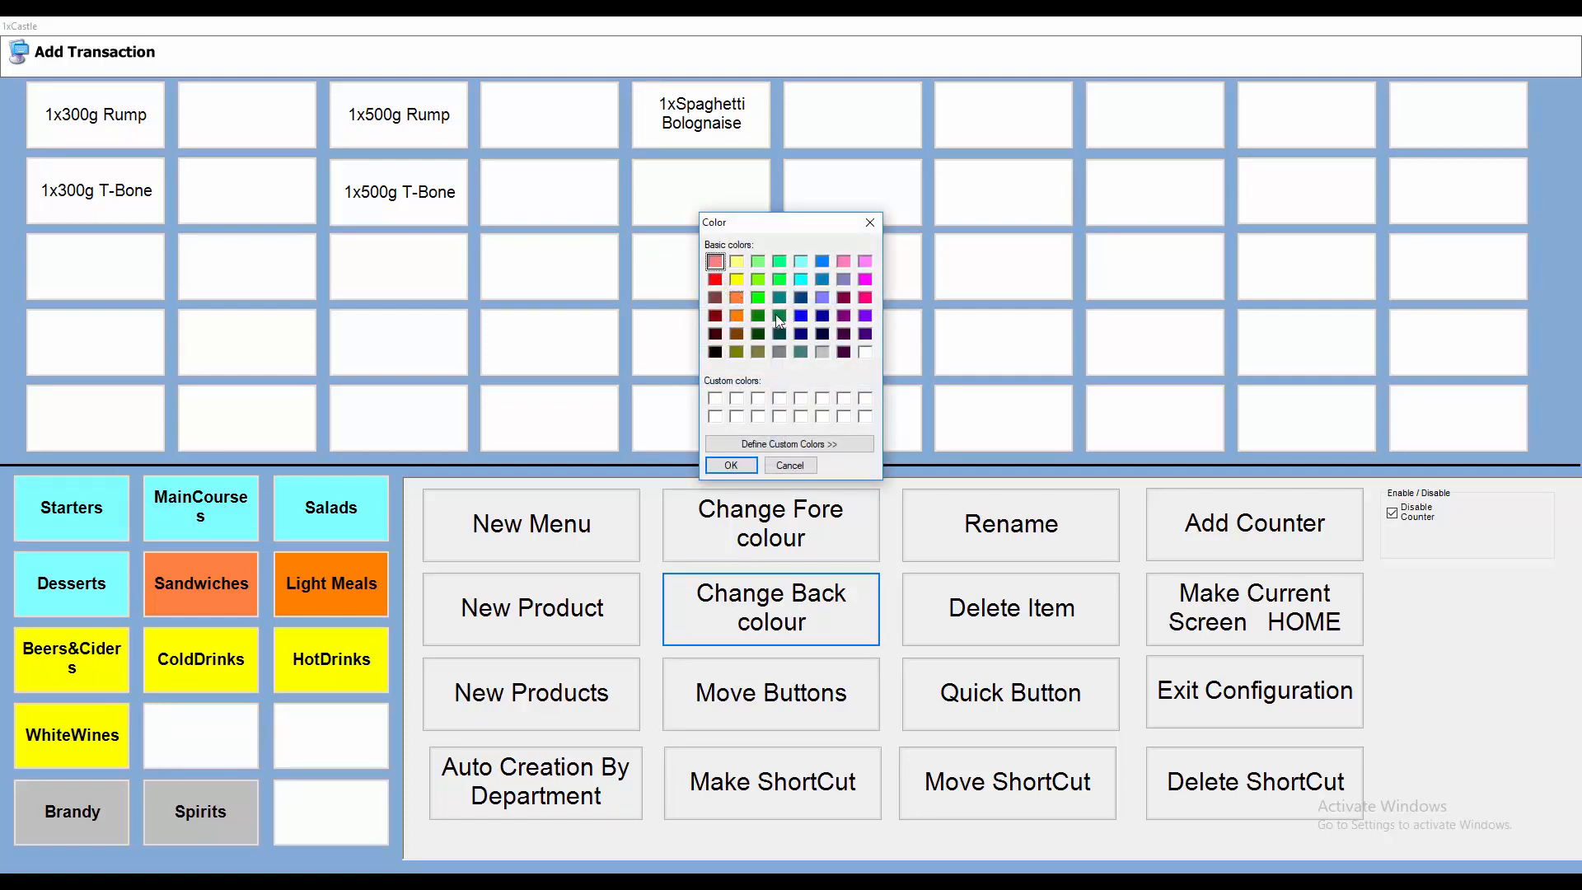
{"action": "left_click", "coordinate": [748, 468]}
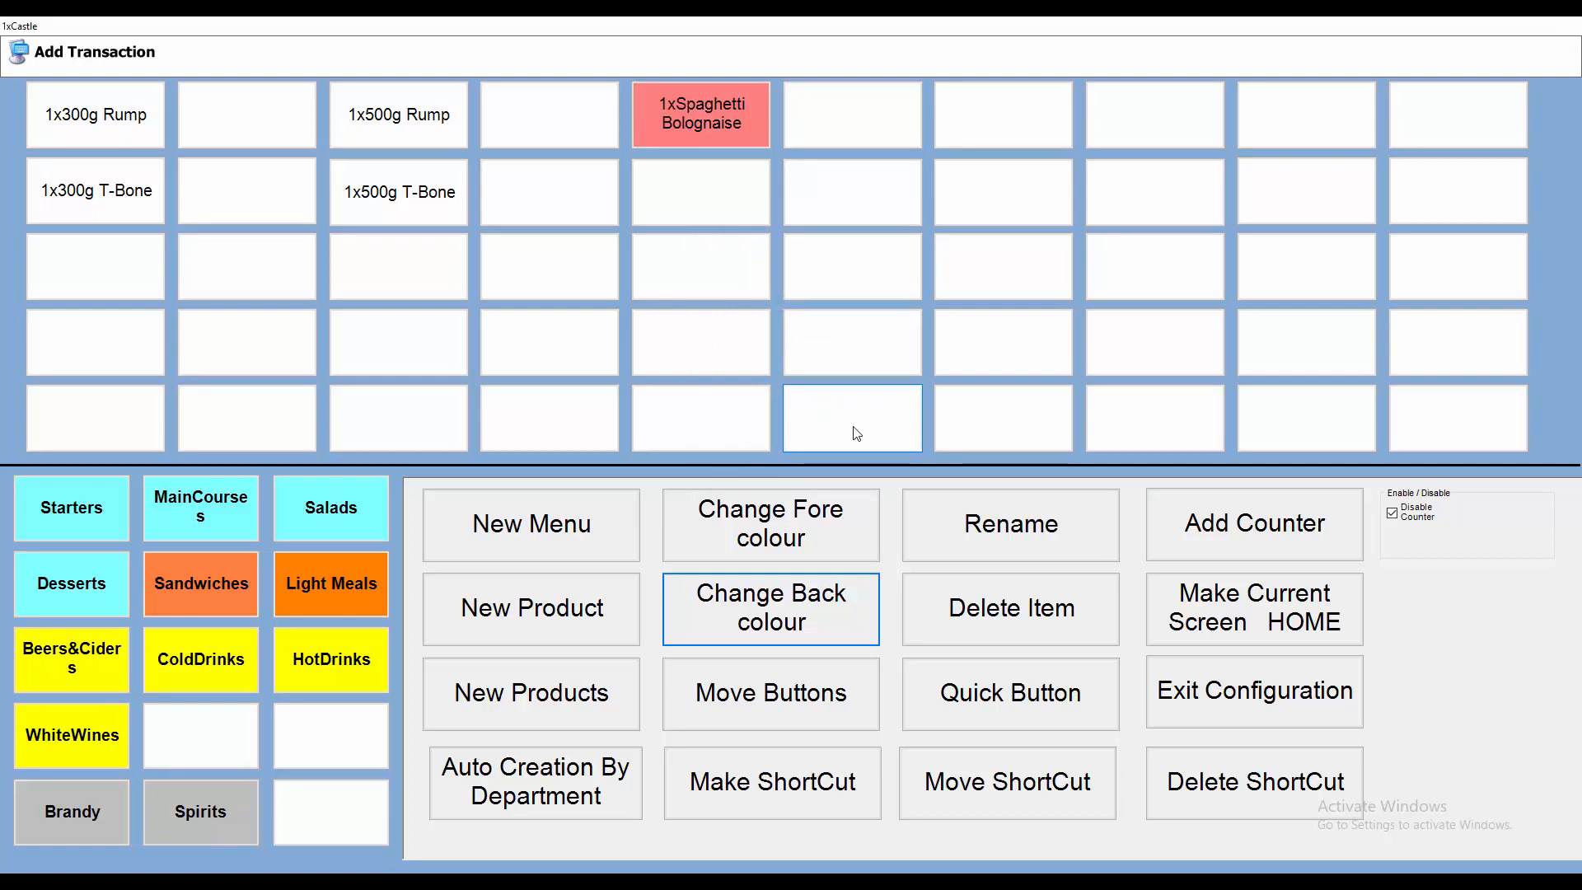
Step: Set the 300g Rump button's background colour to light yellow
{"action": "left_click", "coordinate": [113, 123]}
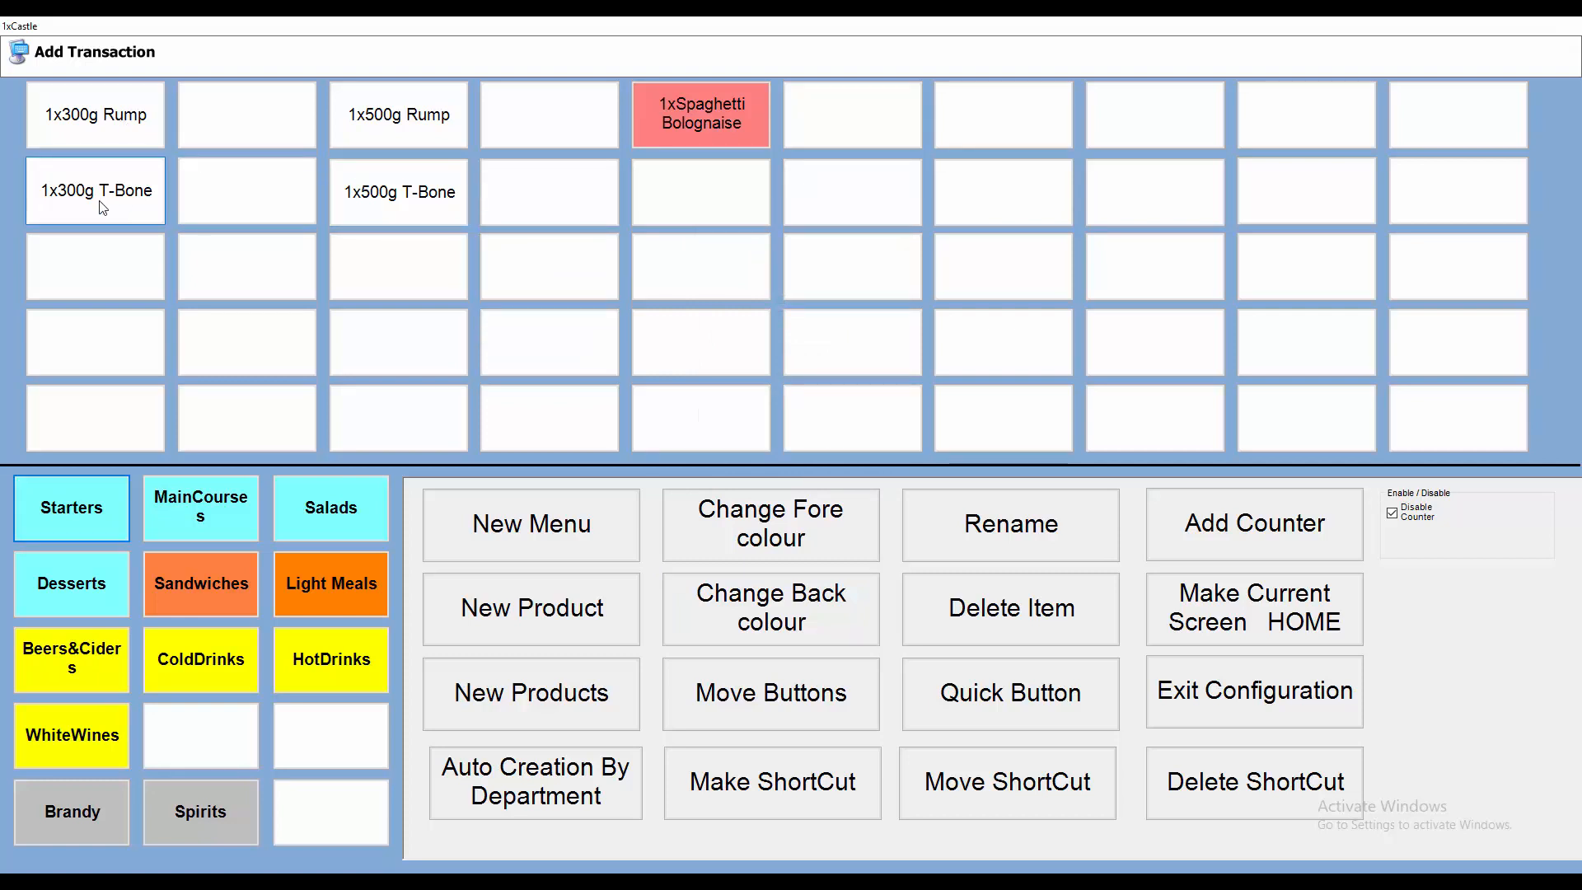
{"action": "left_click", "coordinate": [788, 582]}
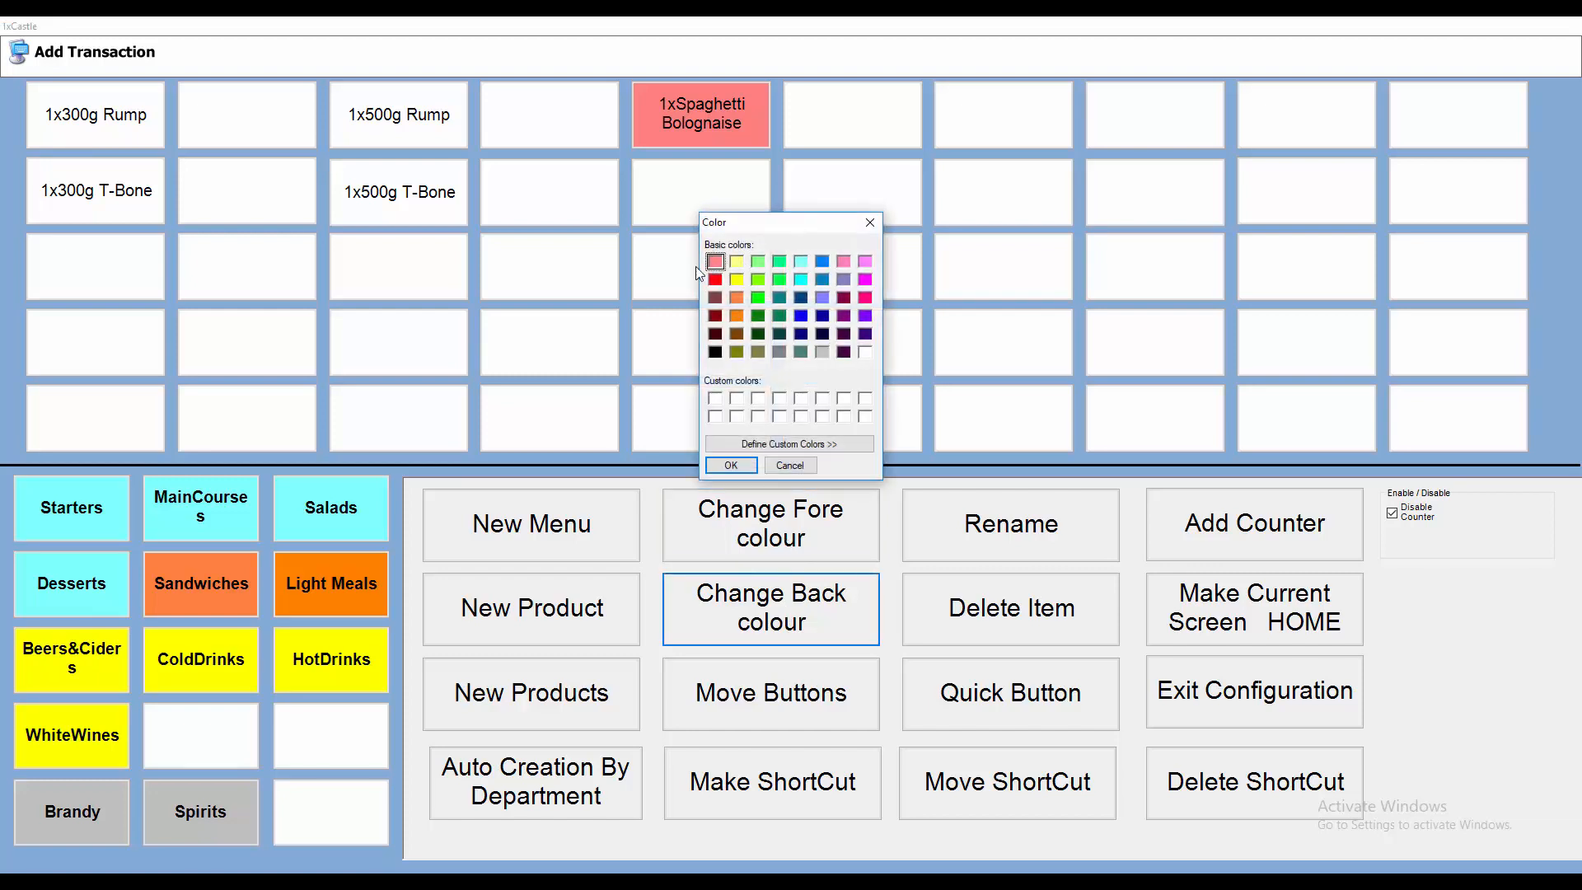
{"action": "left_click", "coordinate": [737, 261]}
{"action": "left_click", "coordinate": [731, 463]}
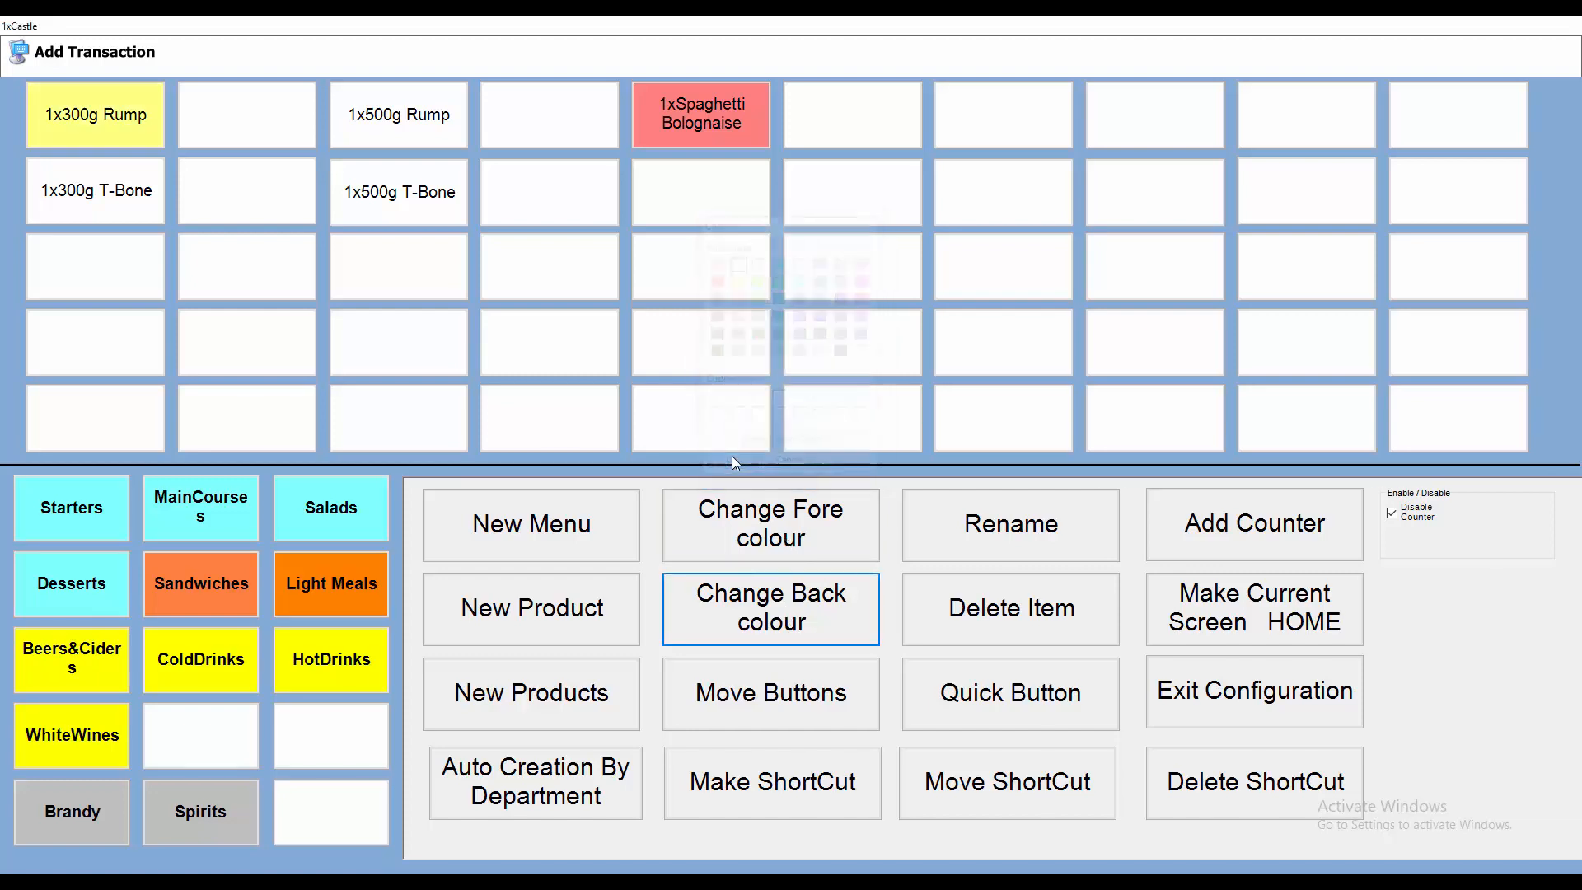
Step: Colour the 300g T-Bone button with a light yellow background and black text
{"action": "left_click", "coordinate": [136, 216]}
{"action": "left_click", "coordinate": [789, 511]}
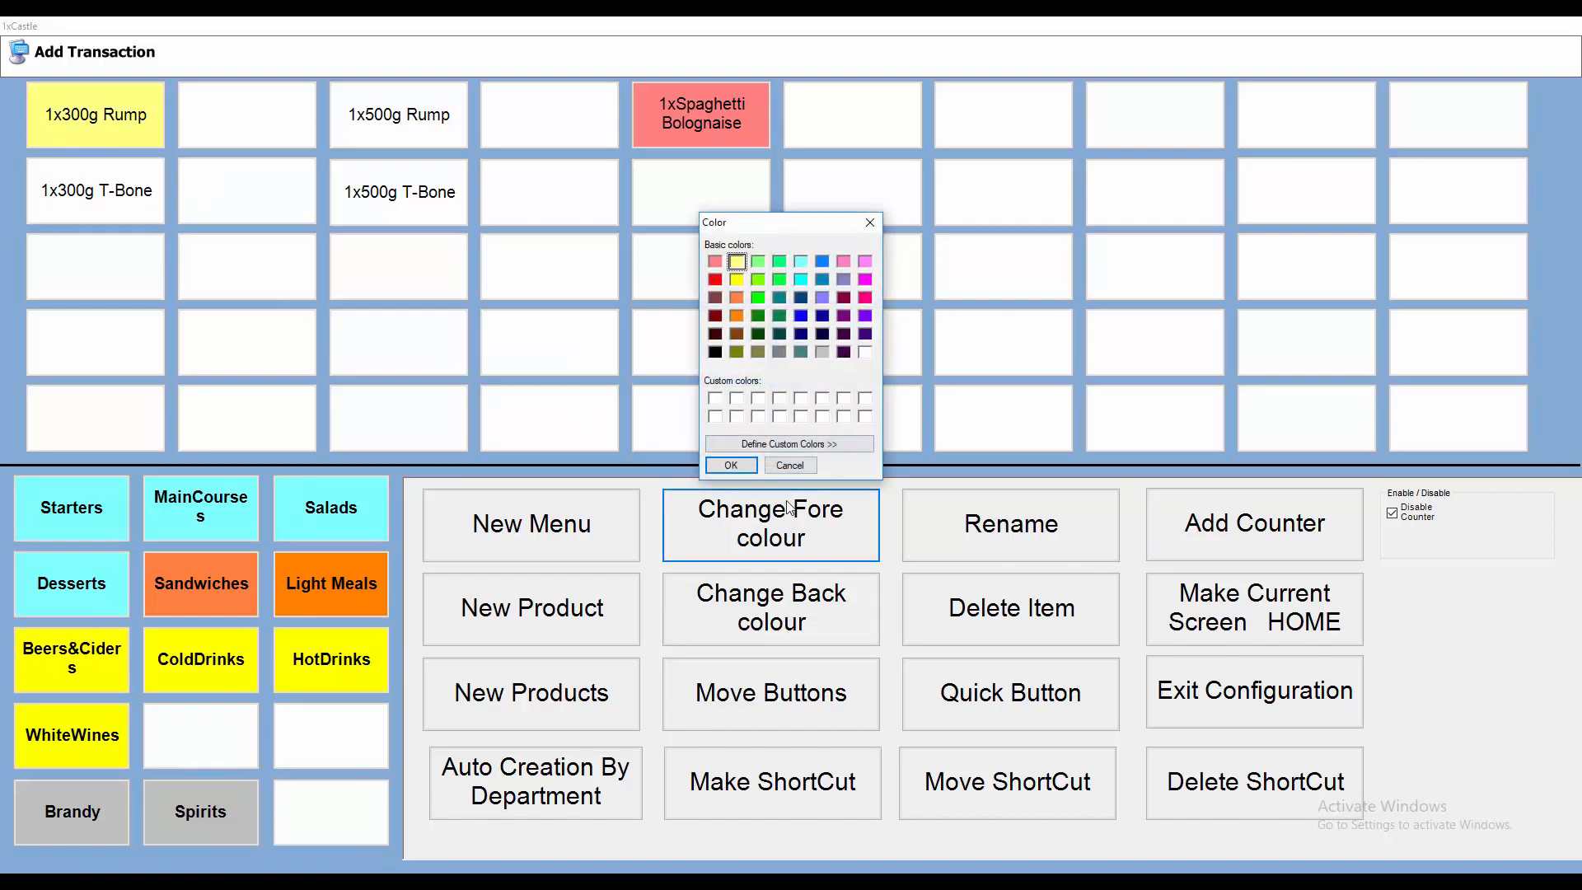
{"action": "left_click", "coordinate": [798, 466]}
{"action": "left_click", "coordinate": [775, 608]}
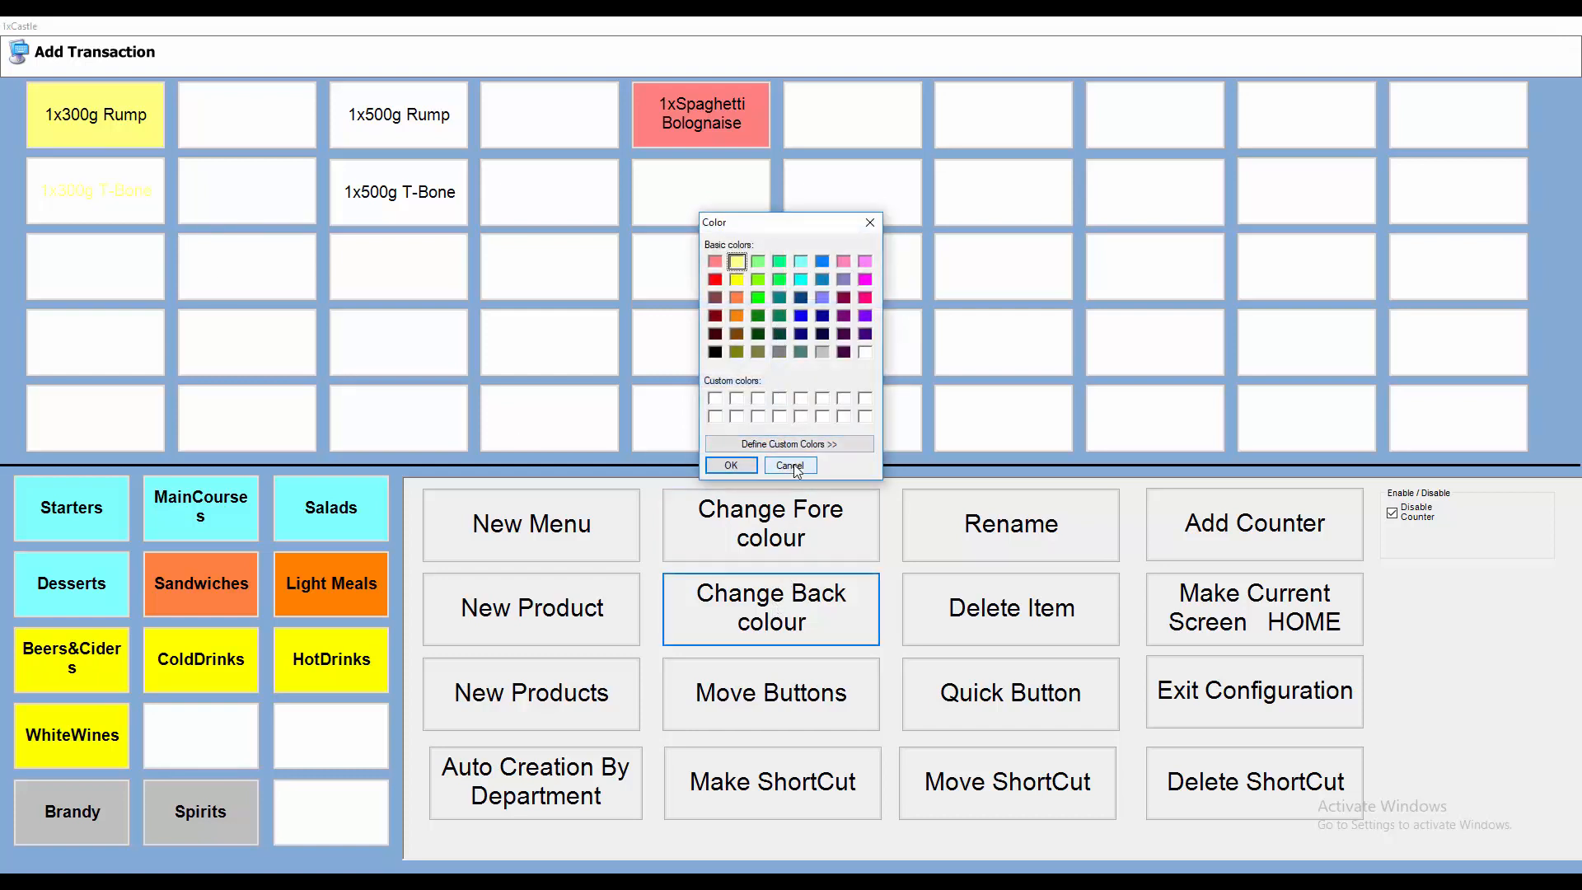
{"action": "left_click", "coordinate": [731, 465]}
{"action": "left_click", "coordinate": [132, 209]}
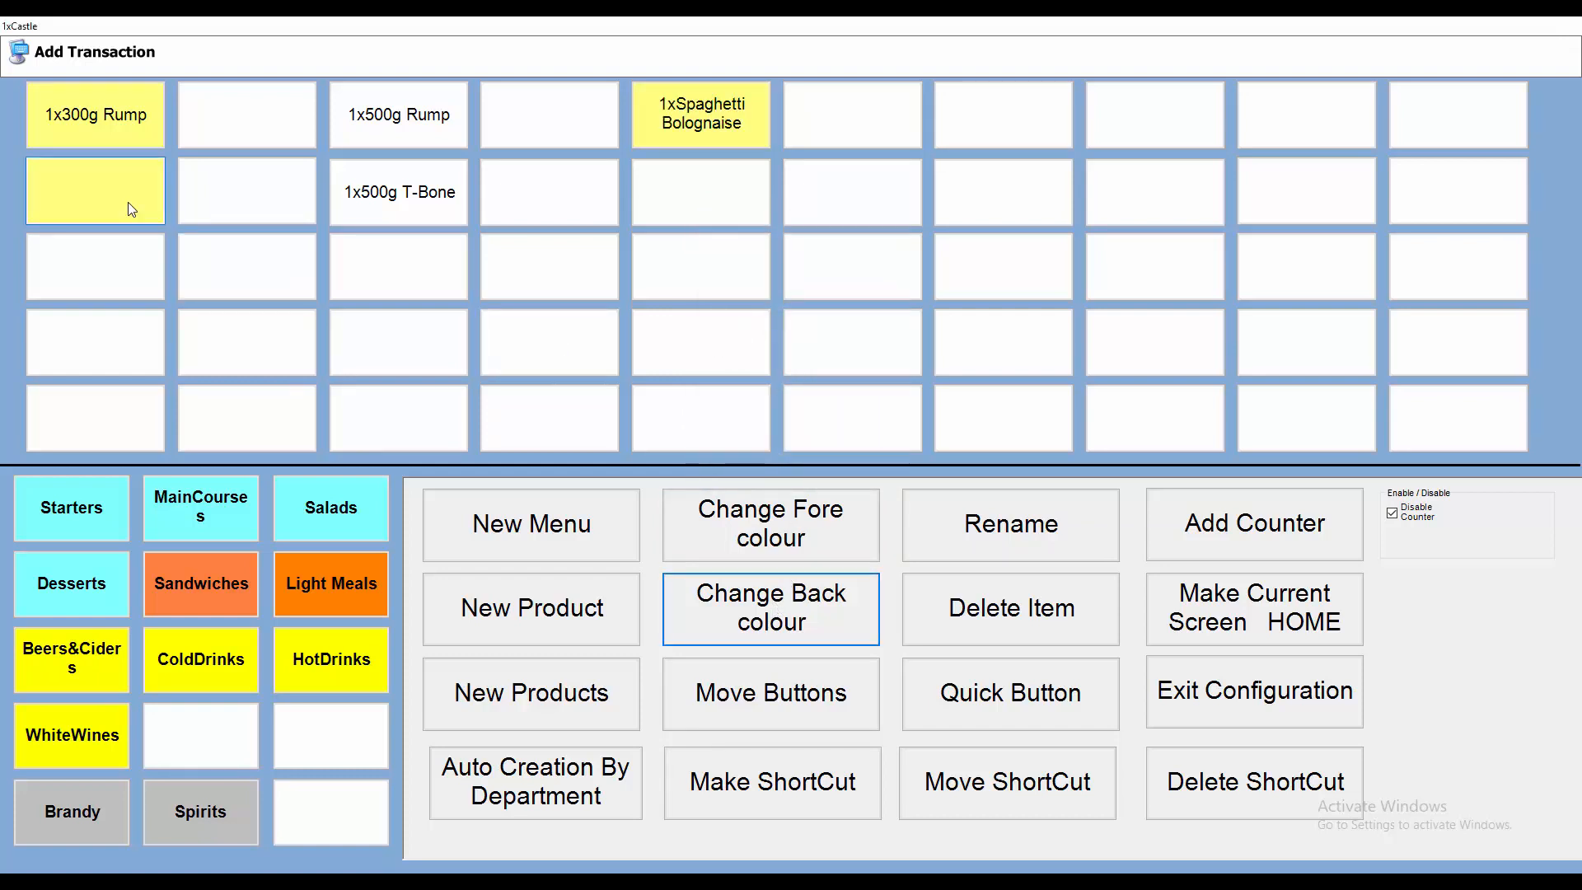
{"action": "left_click", "coordinate": [383, 288]}
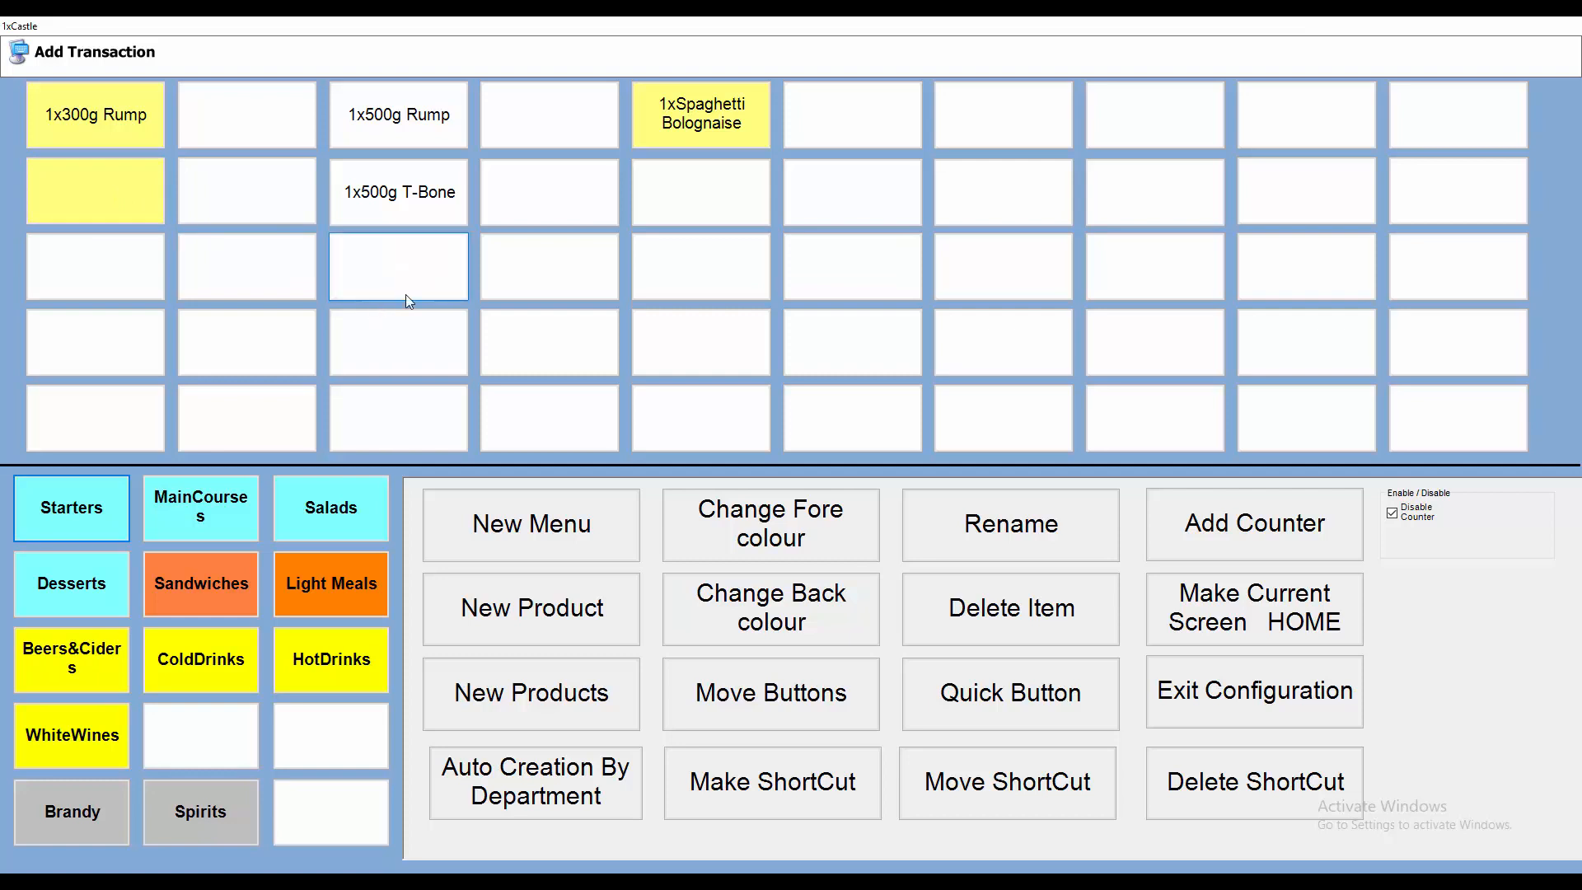
{"action": "left_click", "coordinate": [812, 540]}
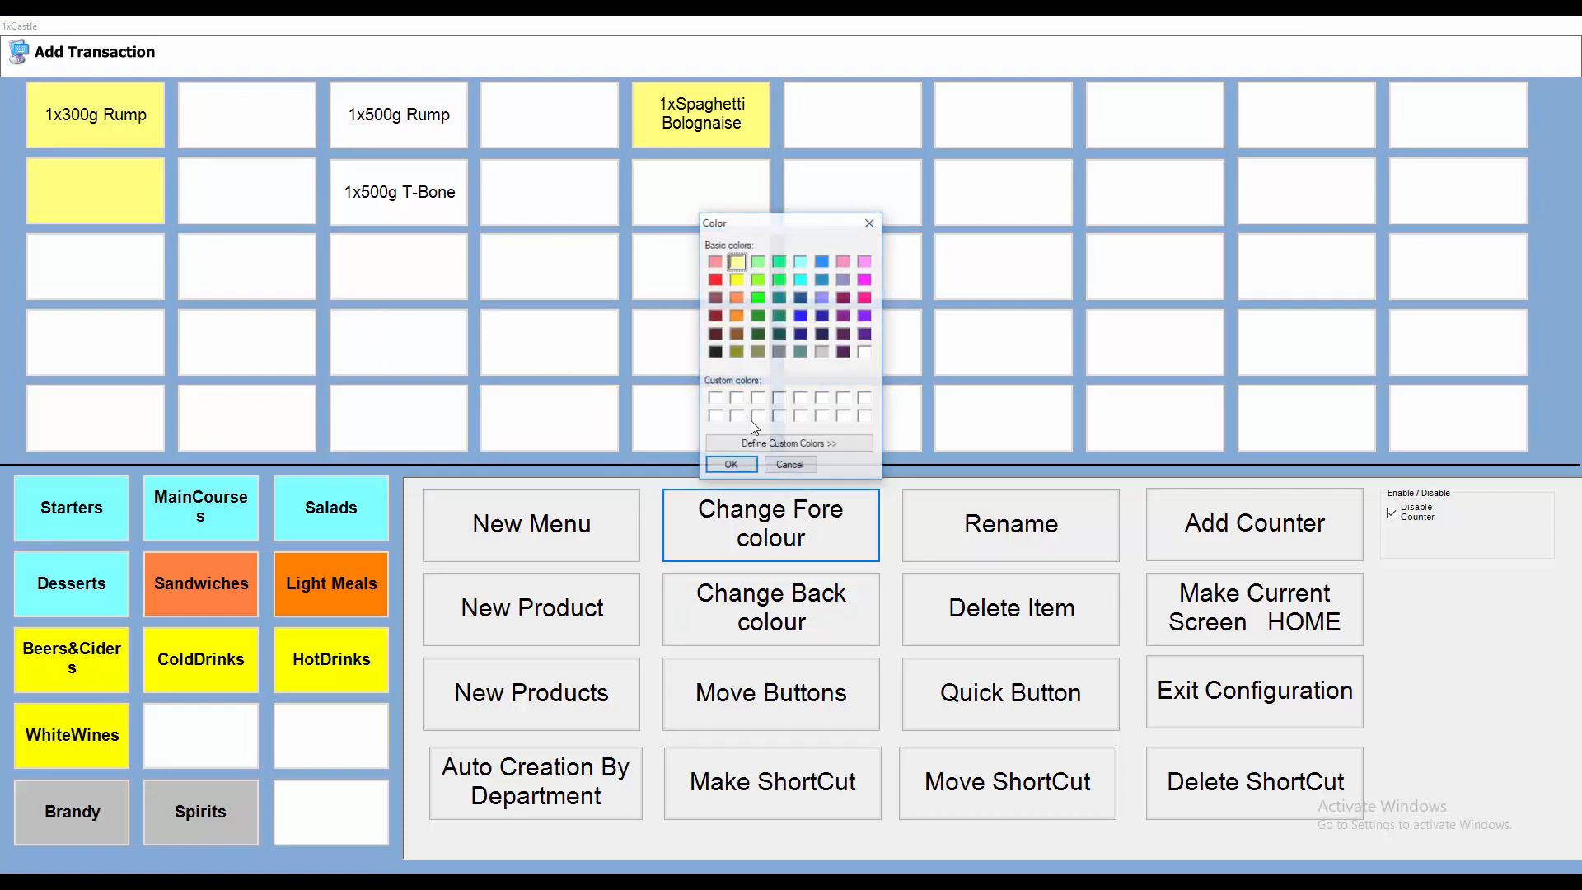
{"action": "left_click", "coordinate": [715, 352]}
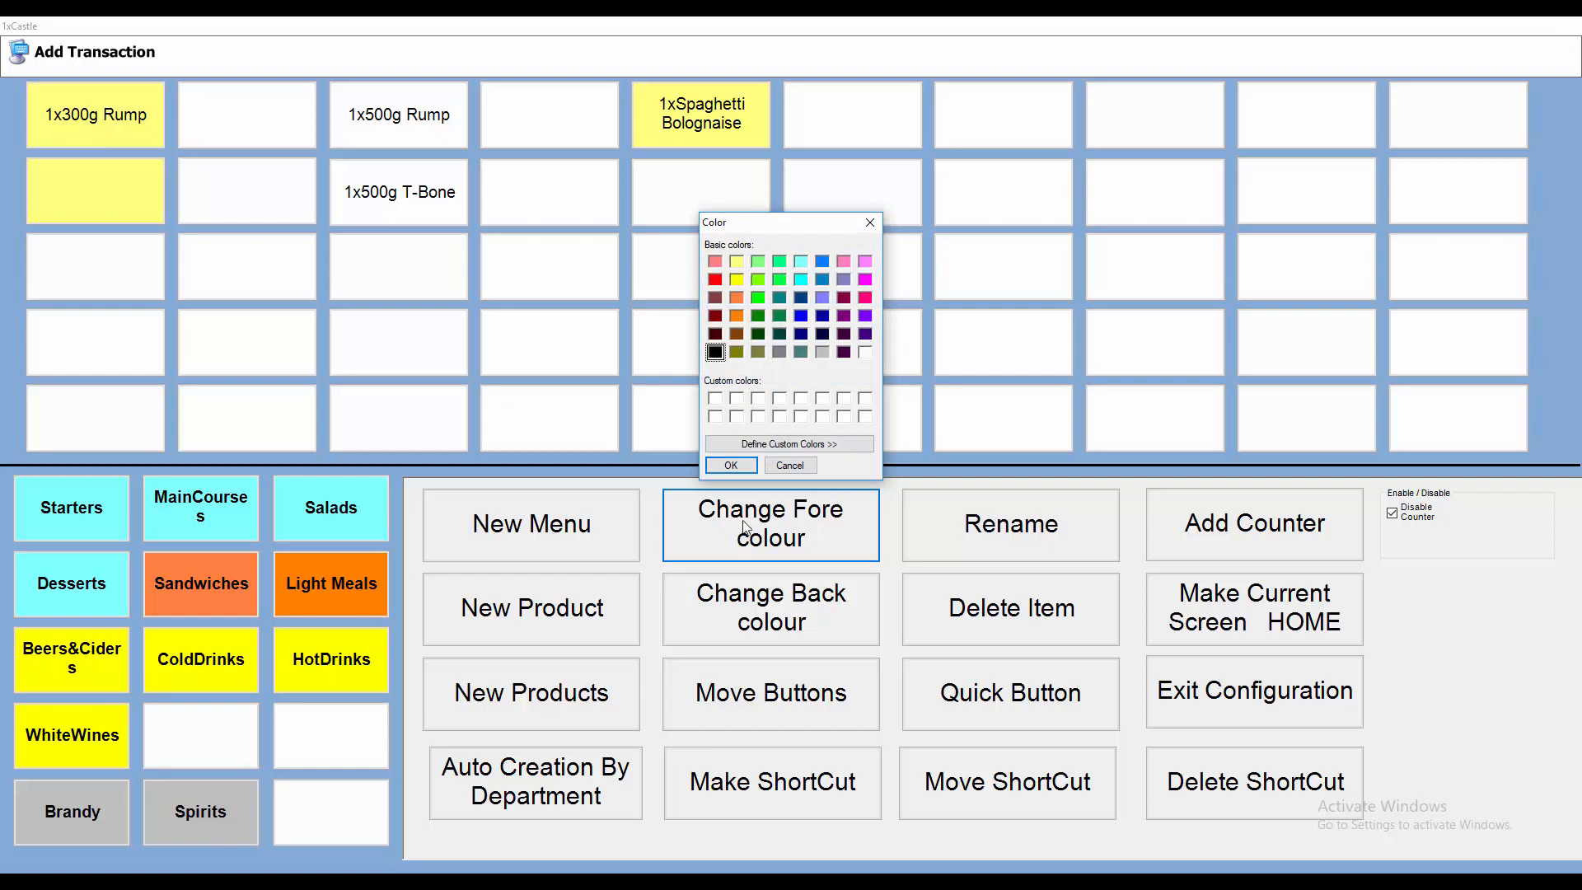
{"action": "left_click", "coordinate": [745, 468]}
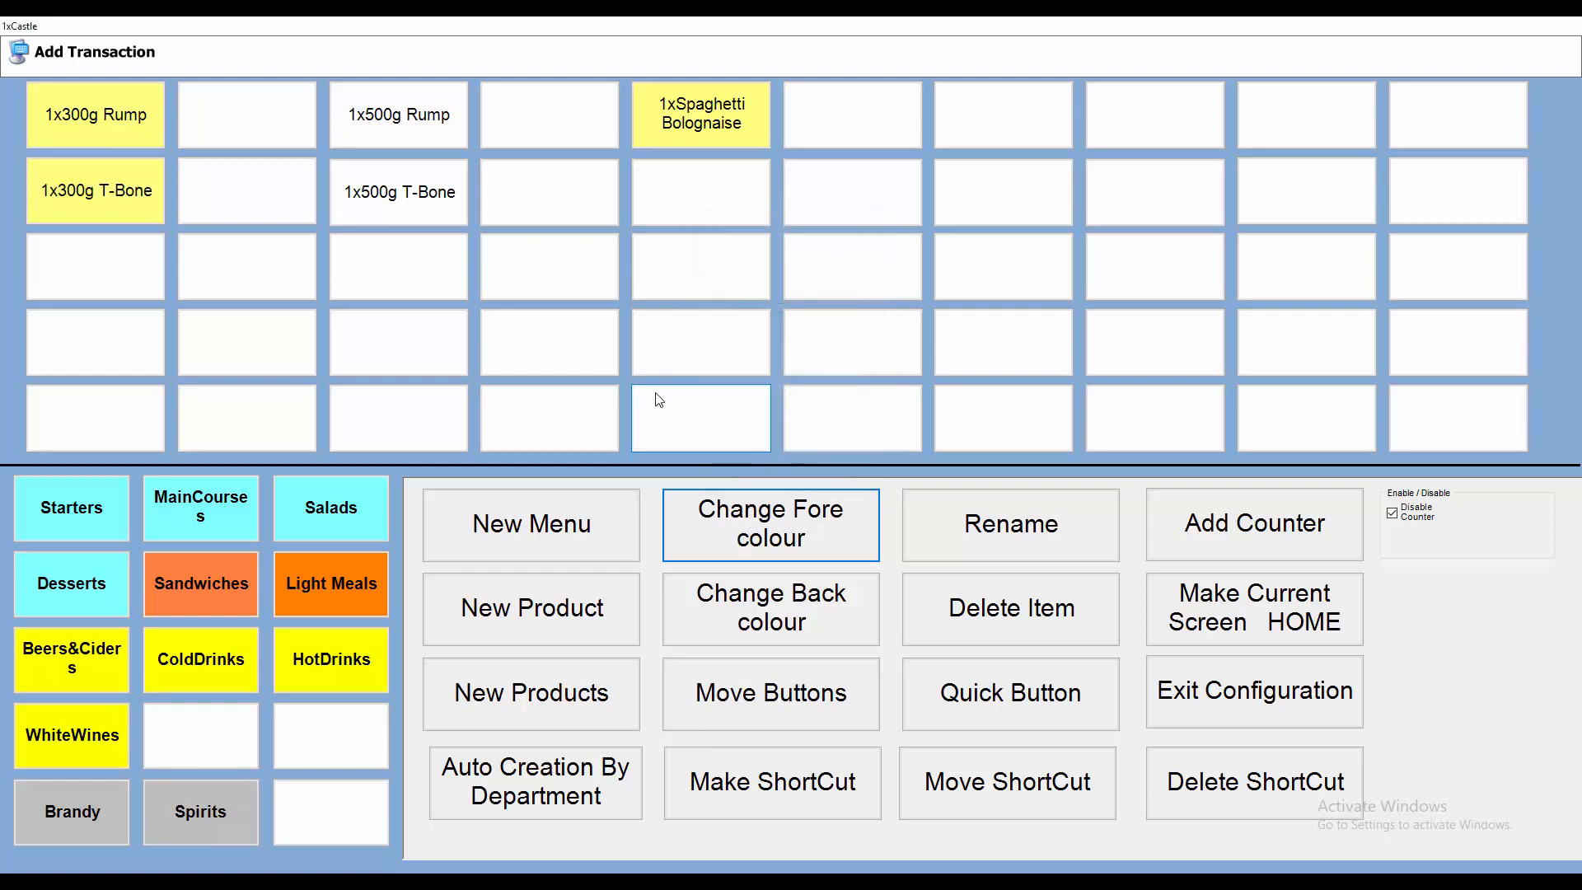
Step: Set the 500g Rump button's background colour to light green
{"action": "left_click", "coordinate": [418, 132]}
{"action": "left_click", "coordinate": [803, 626]}
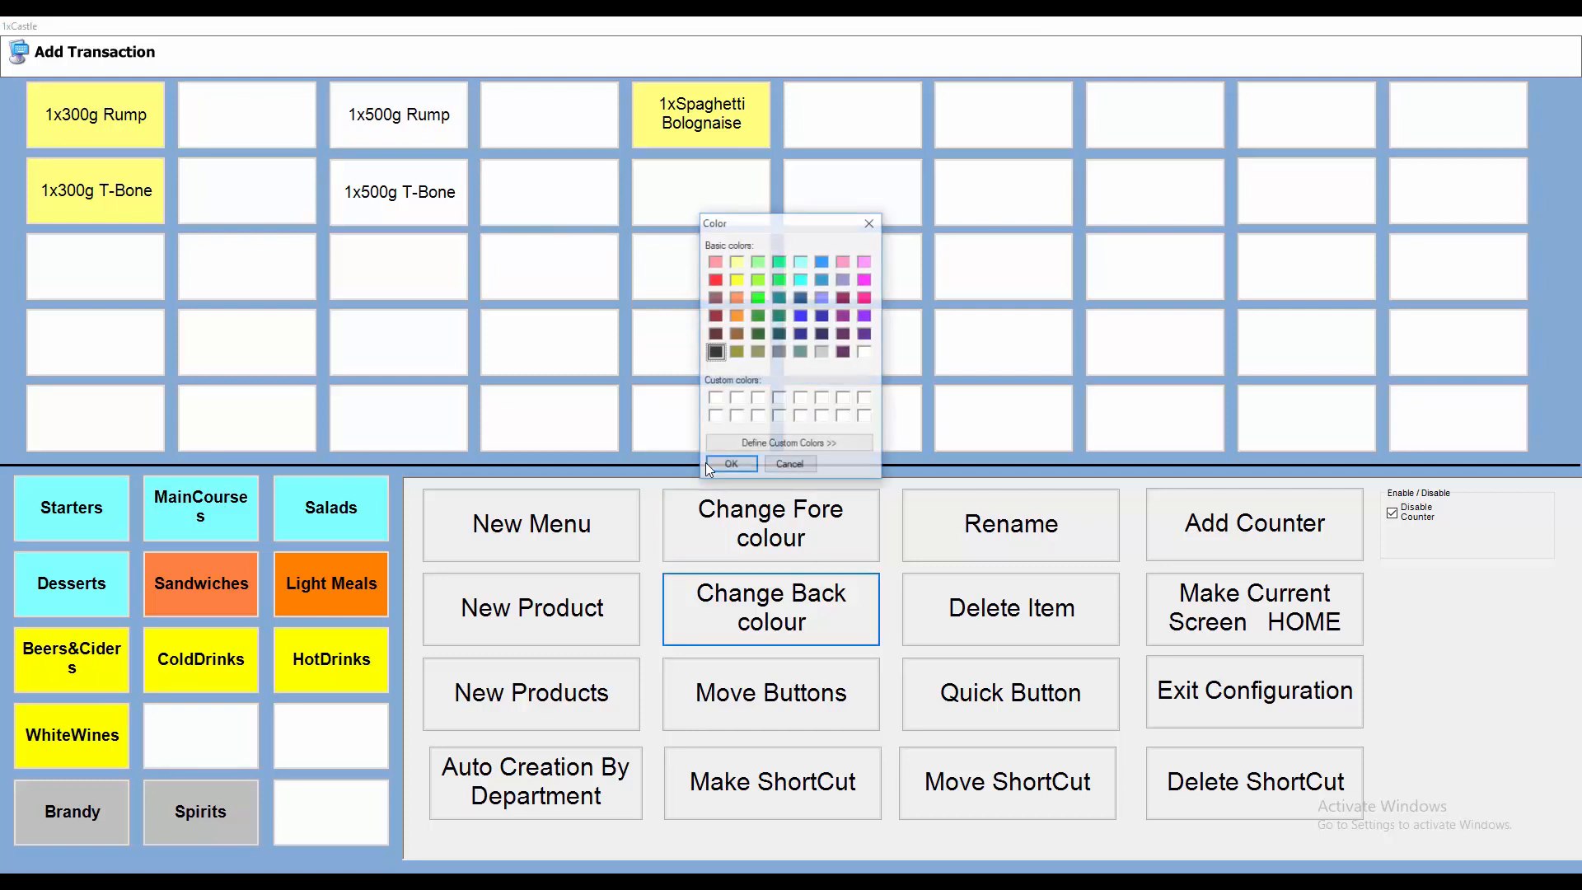
{"action": "left_click", "coordinate": [758, 261]}
{"action": "left_click", "coordinate": [748, 466]}
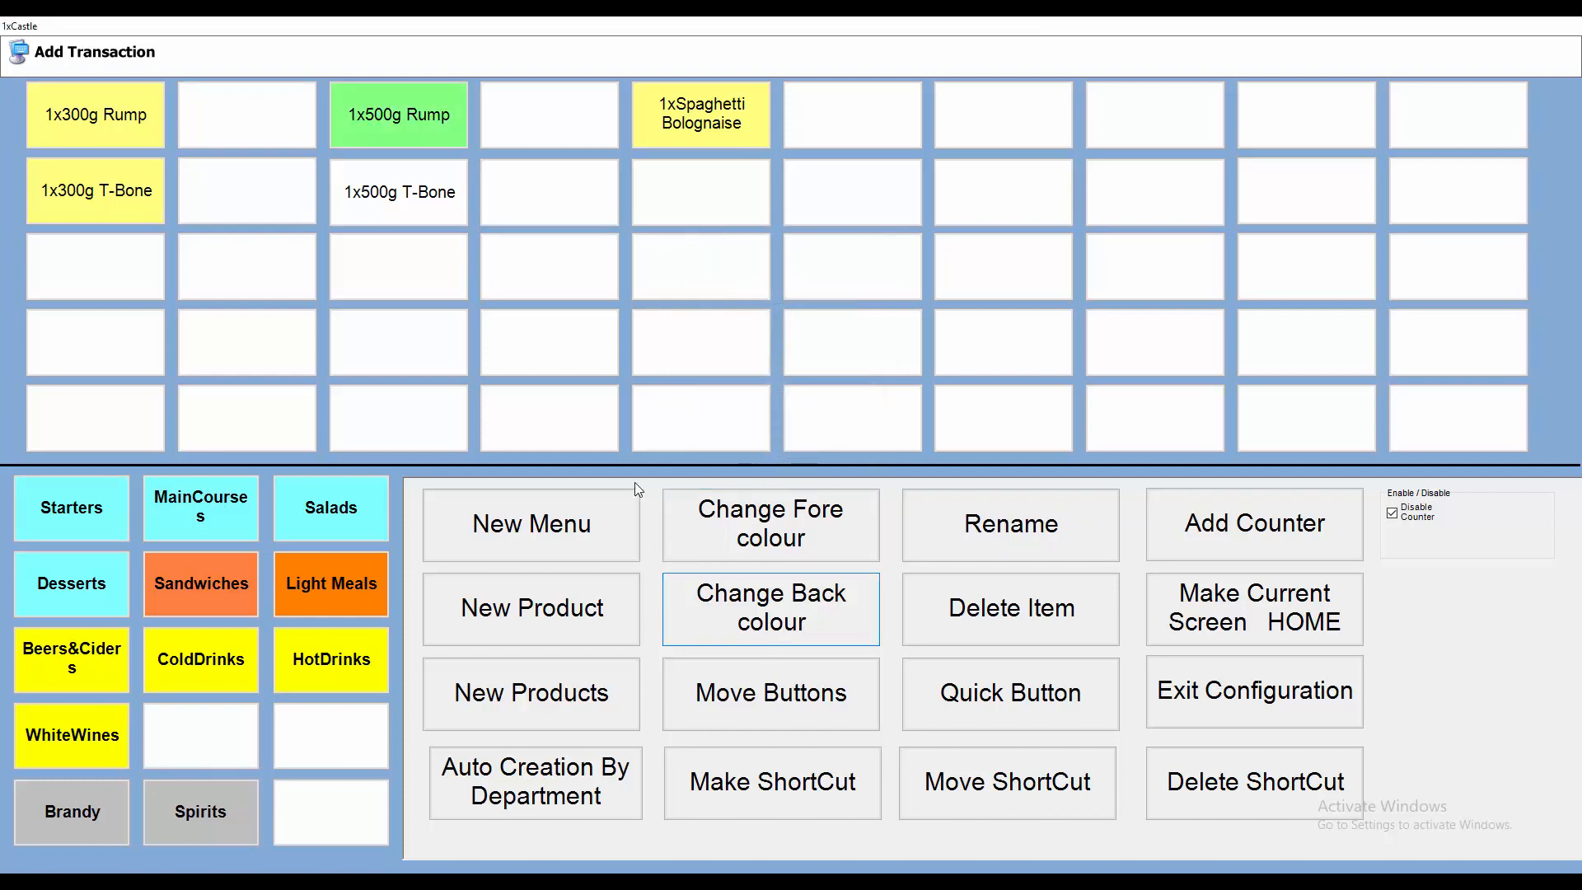
Step: Set the 500g T-Bone button's background colour to light green and leave configuration mode
{"action": "left_click", "coordinate": [395, 177]}
{"action": "left_click", "coordinate": [752, 599]}
{"action": "left_click", "coordinate": [760, 280]}
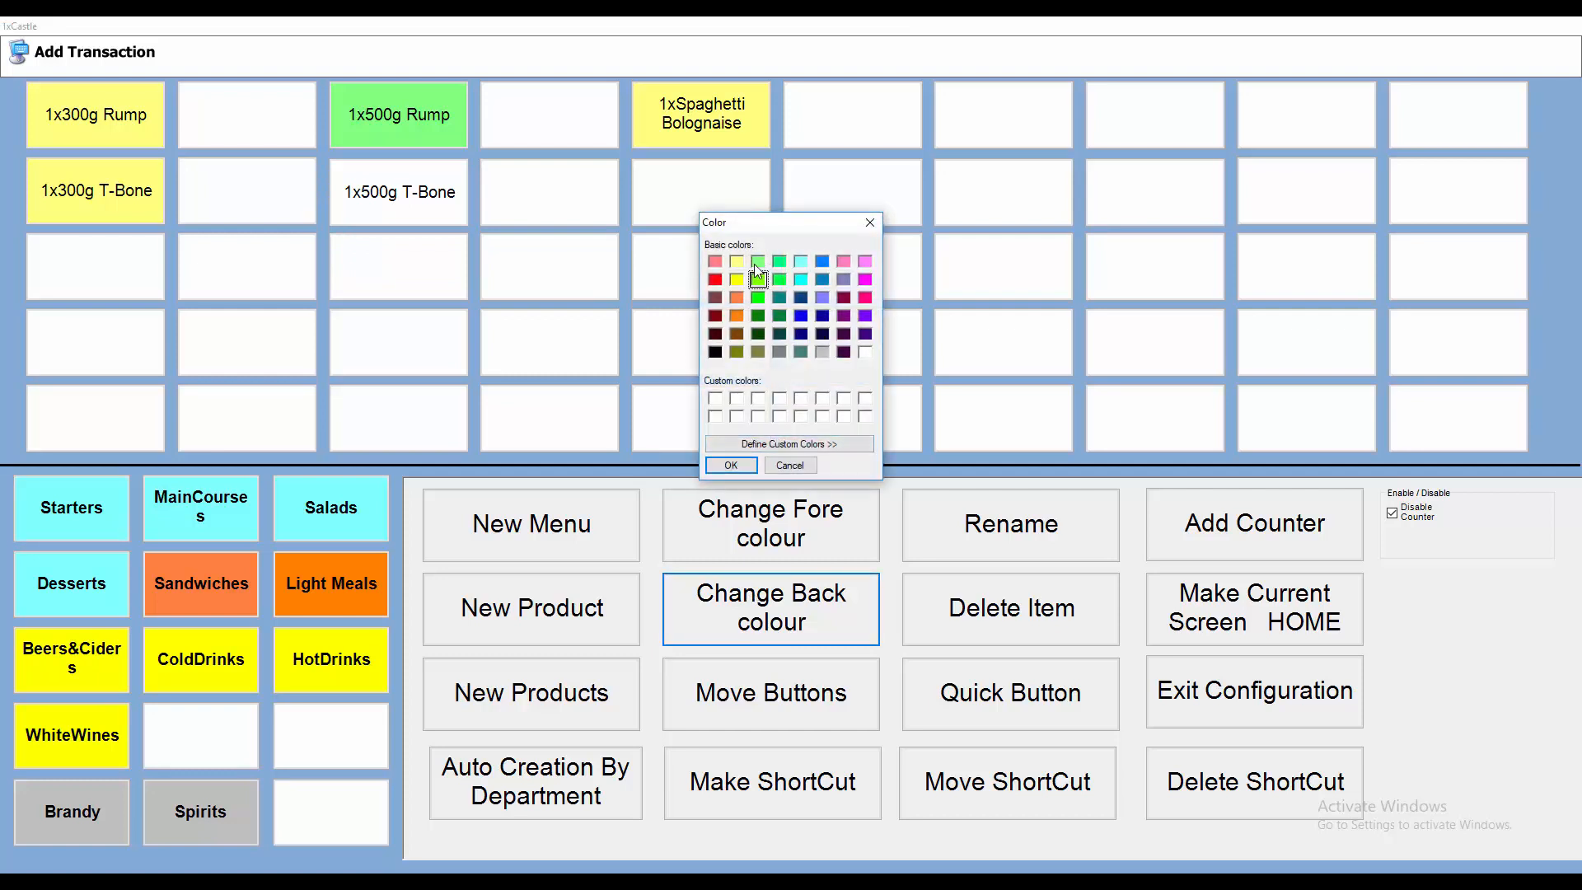
{"action": "left_click", "coordinate": [730, 467]}
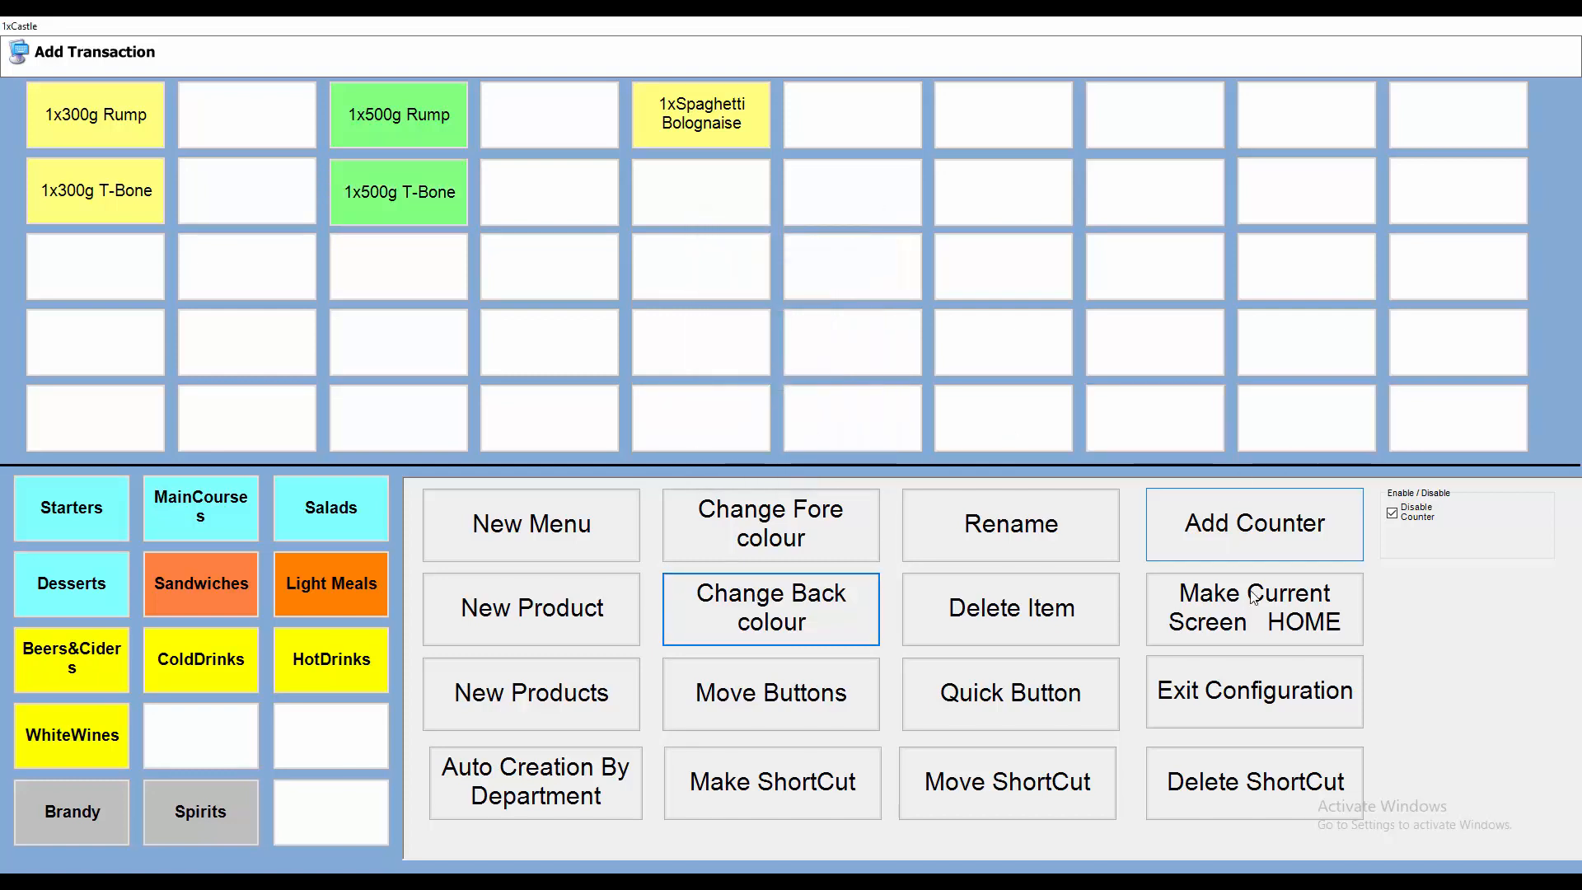
{"action": "left_click", "coordinate": [1336, 700]}
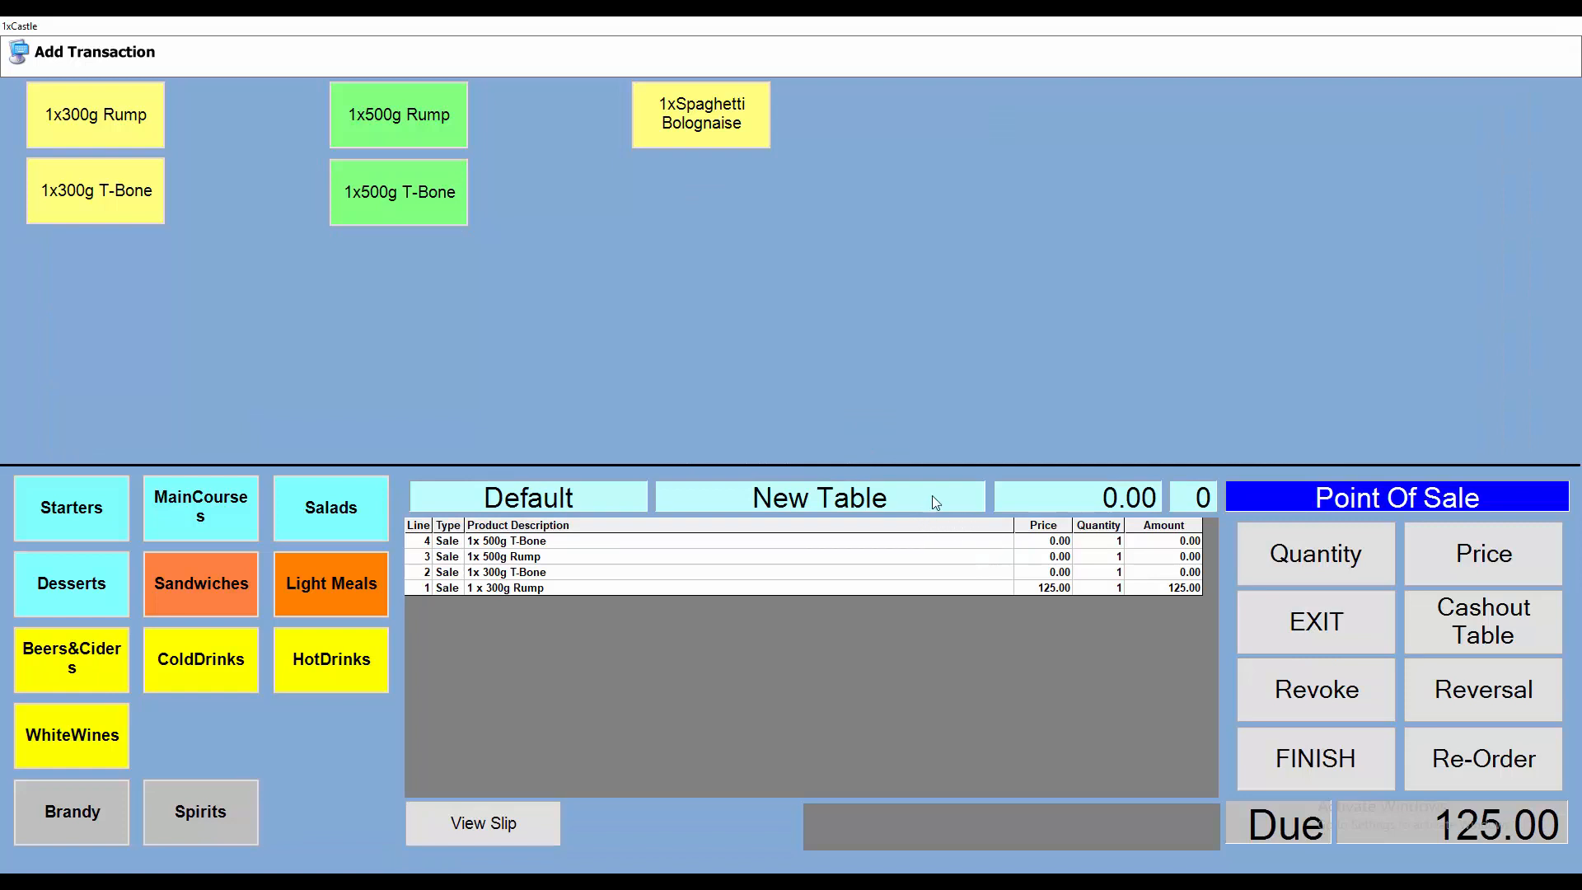
Step: Recolour the Spaghetti Bolognaise button's background pink and exit configuration
{"action": "right_click", "coordinate": [943, 442]}
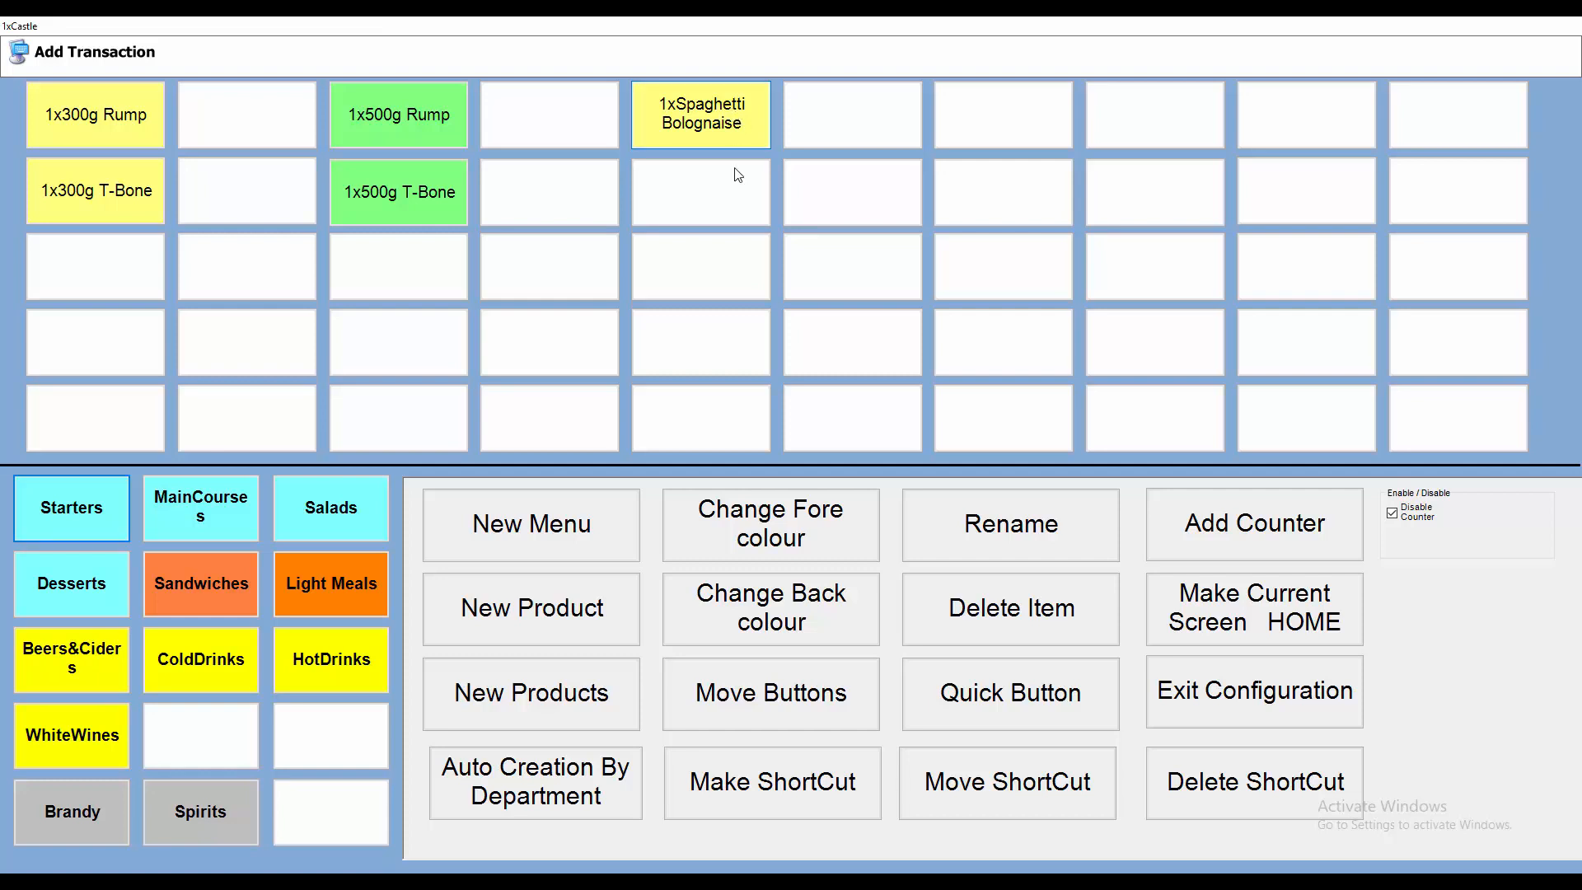
{"action": "left_click", "coordinate": [826, 615]}
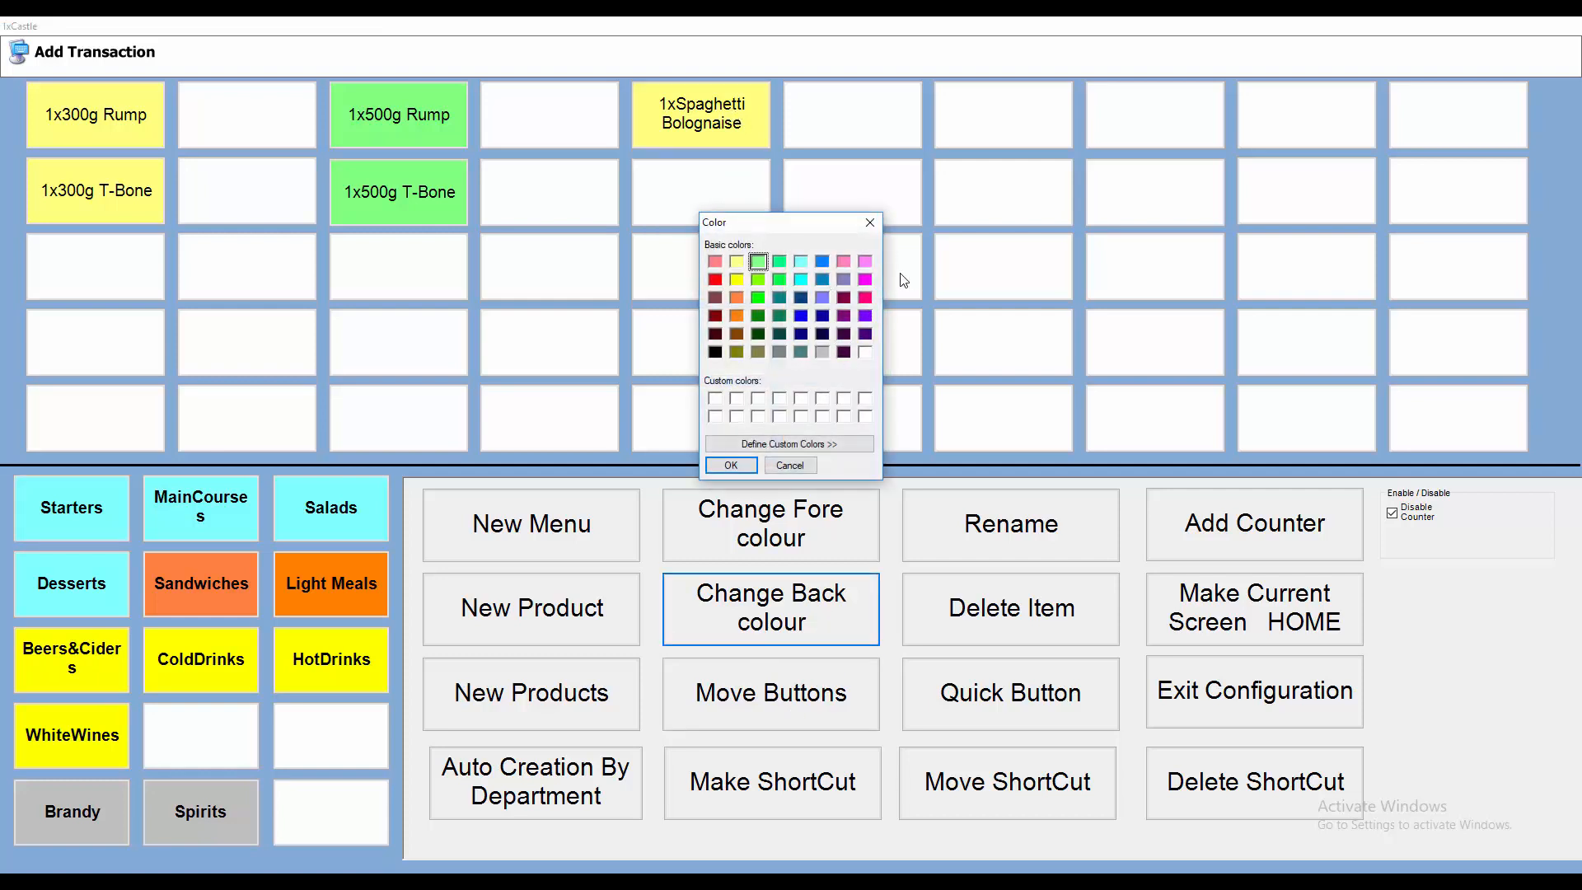
{"action": "left_click", "coordinate": [864, 262]}
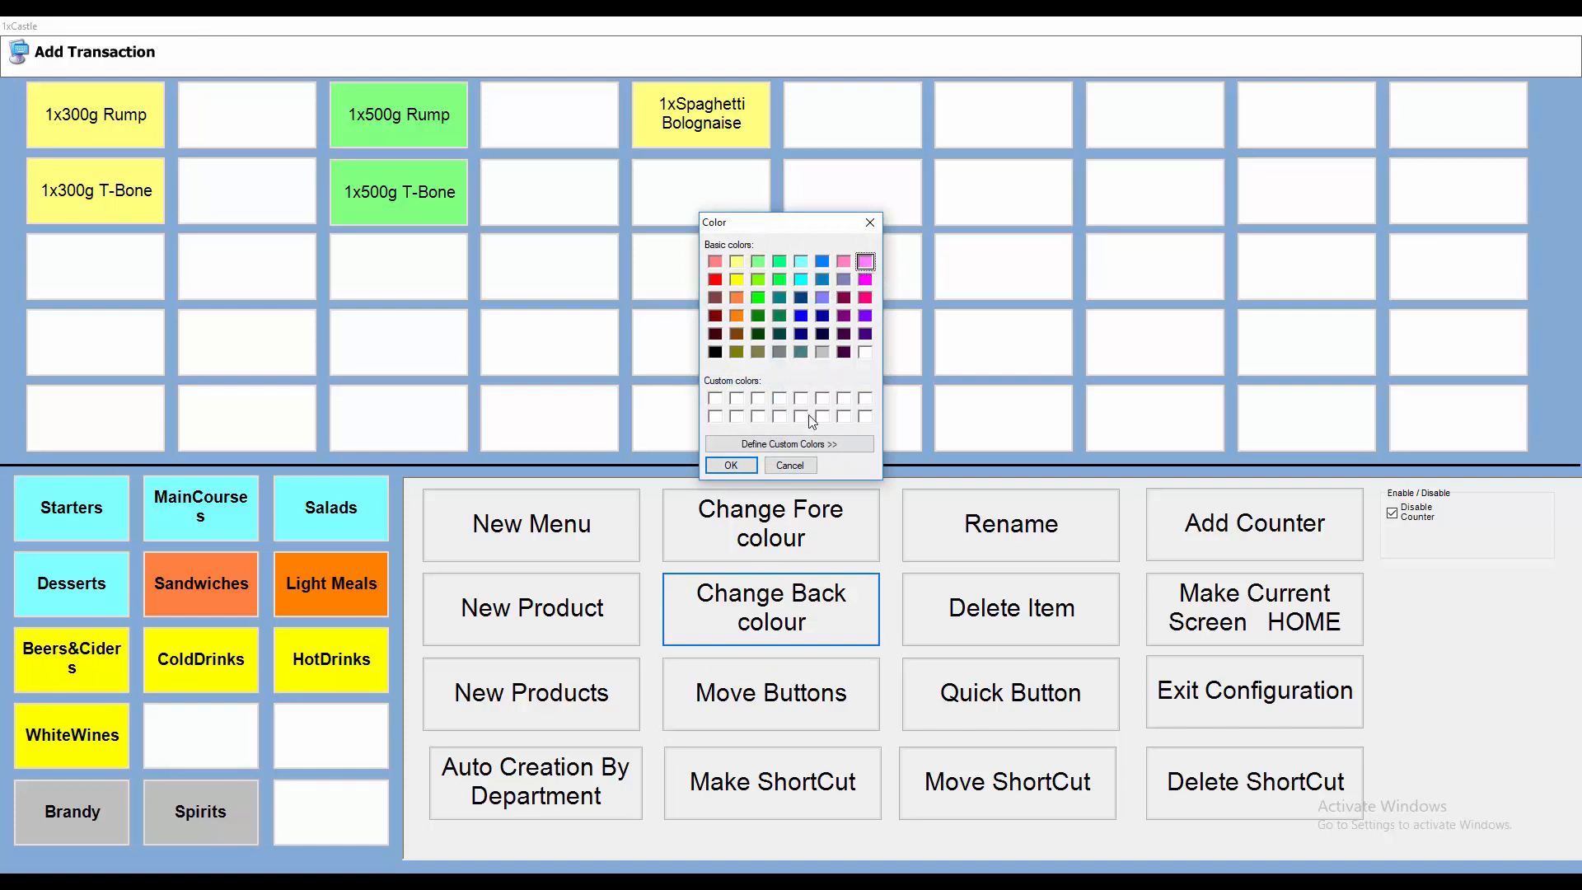
{"action": "left_click", "coordinate": [741, 464]}
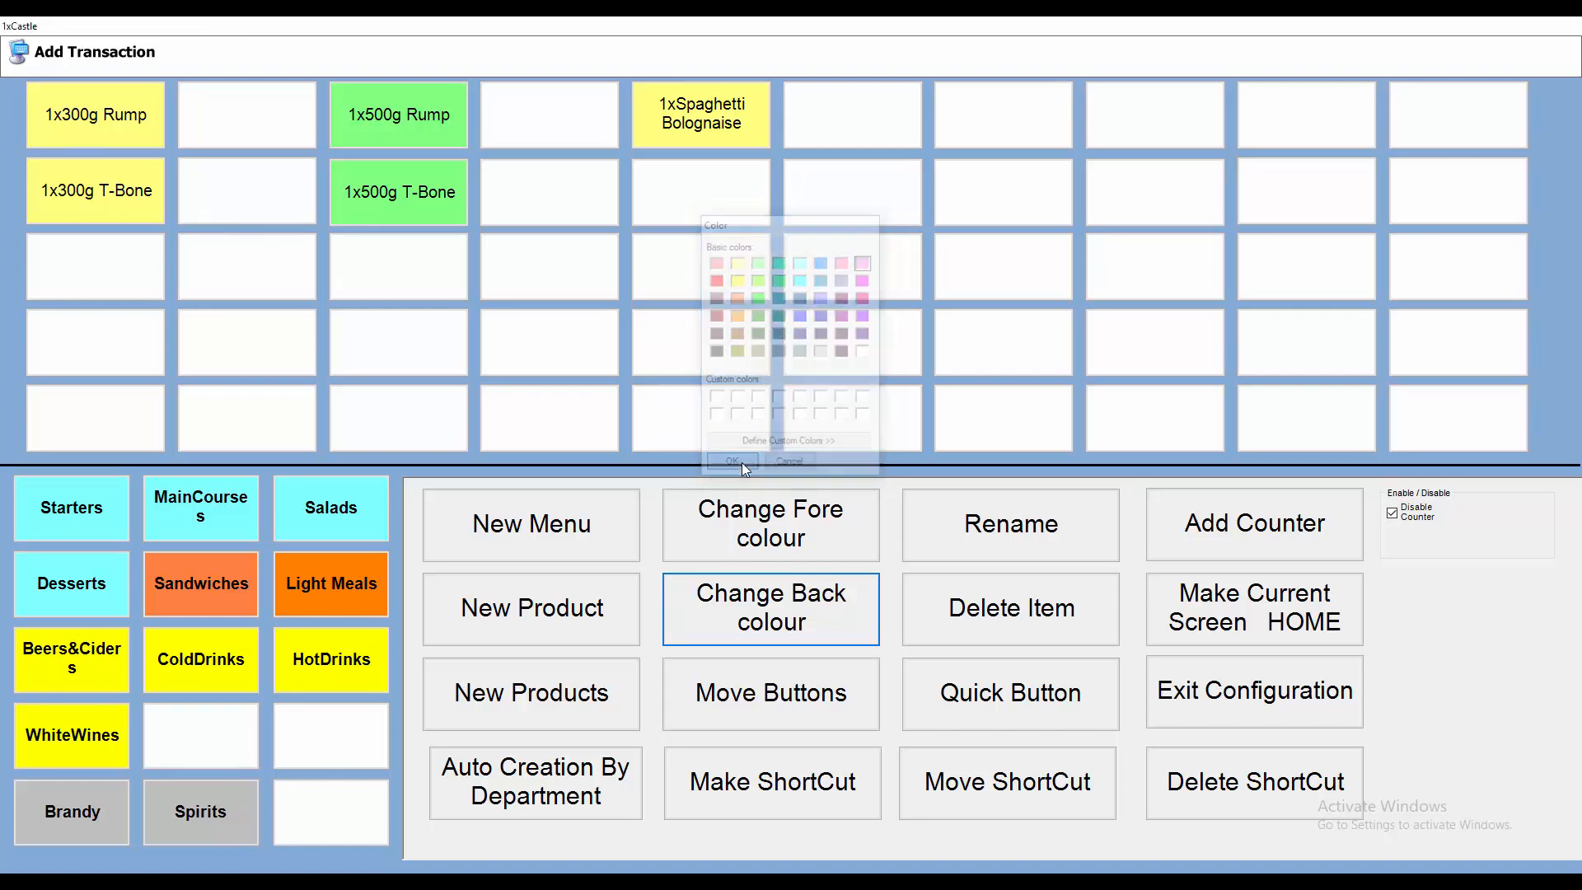
{"action": "left_click", "coordinate": [1284, 700]}
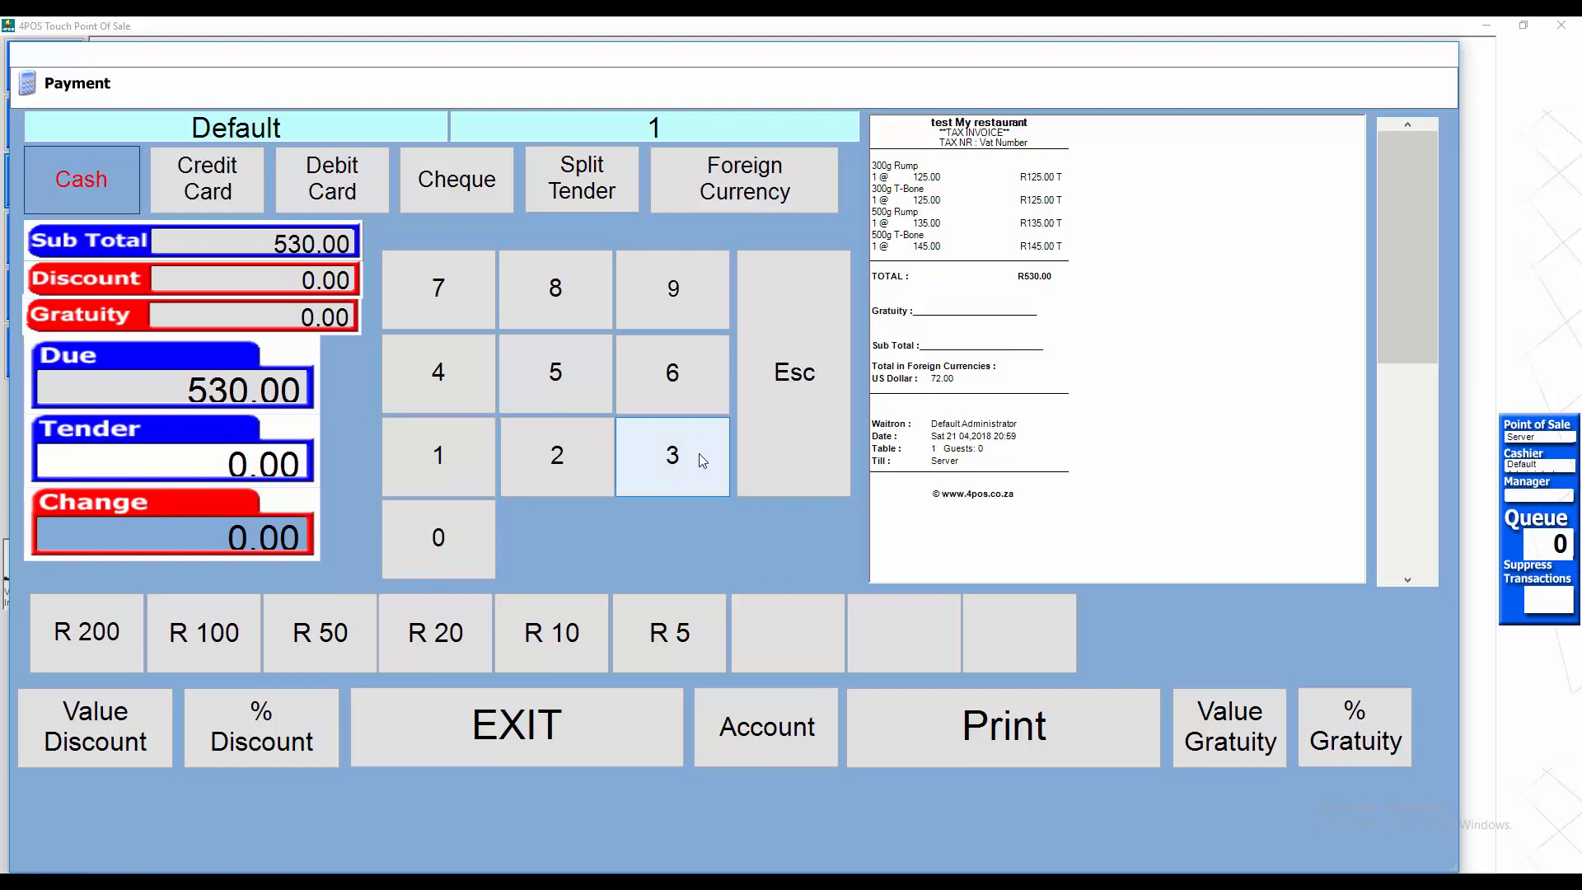
Step: Tender 650.00 in cash for the table and commit the transaction
{"action": "left_click", "coordinate": [664, 373]}
{"action": "left_click", "coordinate": [524, 378]}
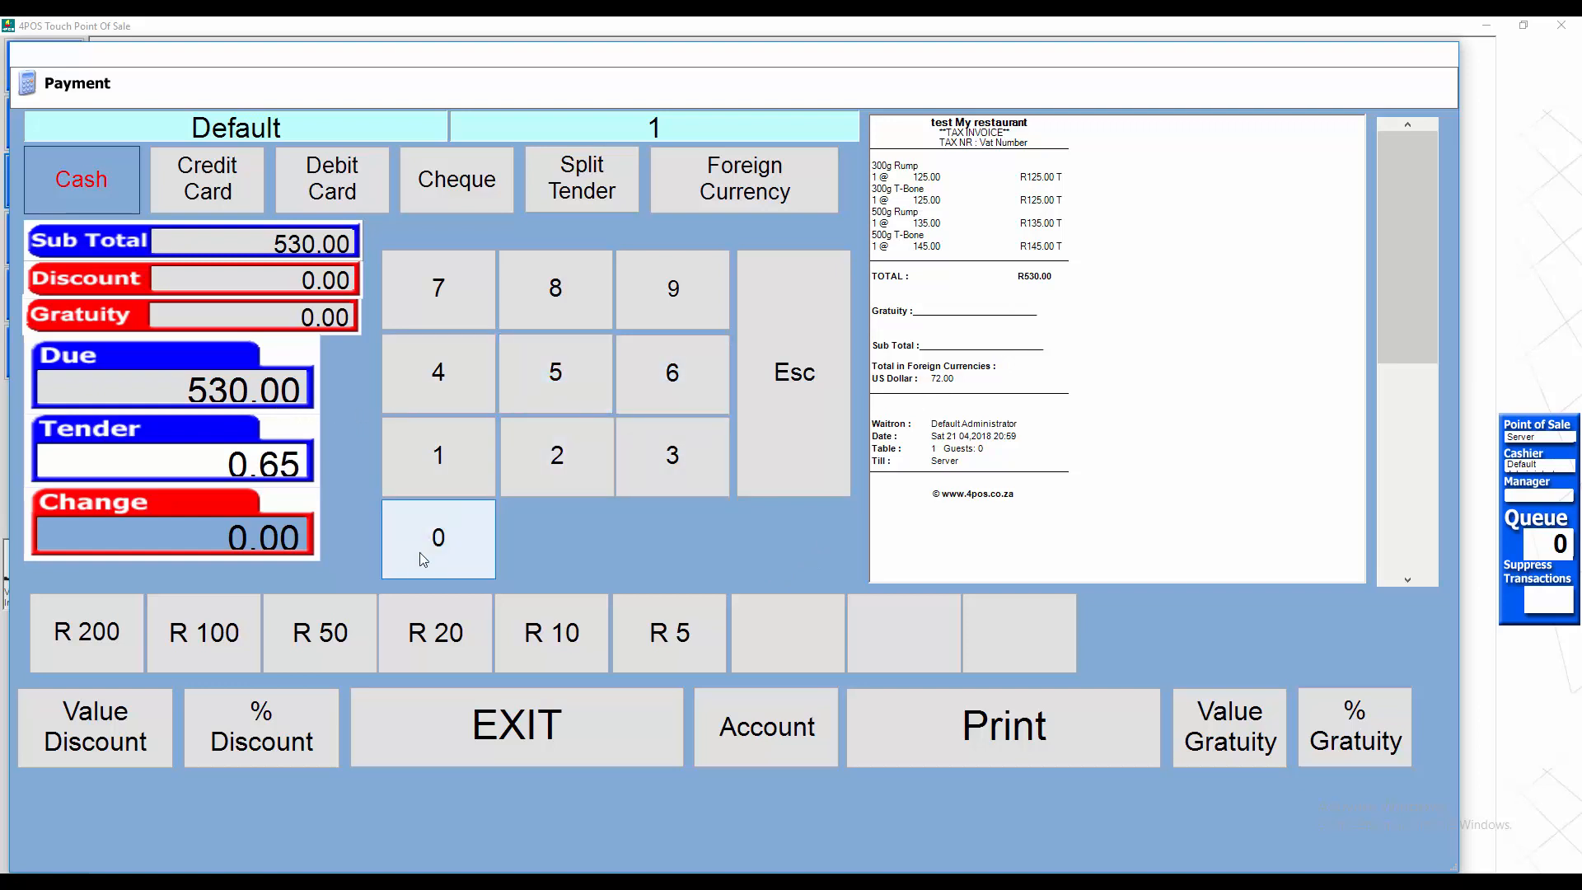
{"action": "left_click", "coordinate": [423, 560]}
{"action": "left_click", "coordinate": [439, 540]}
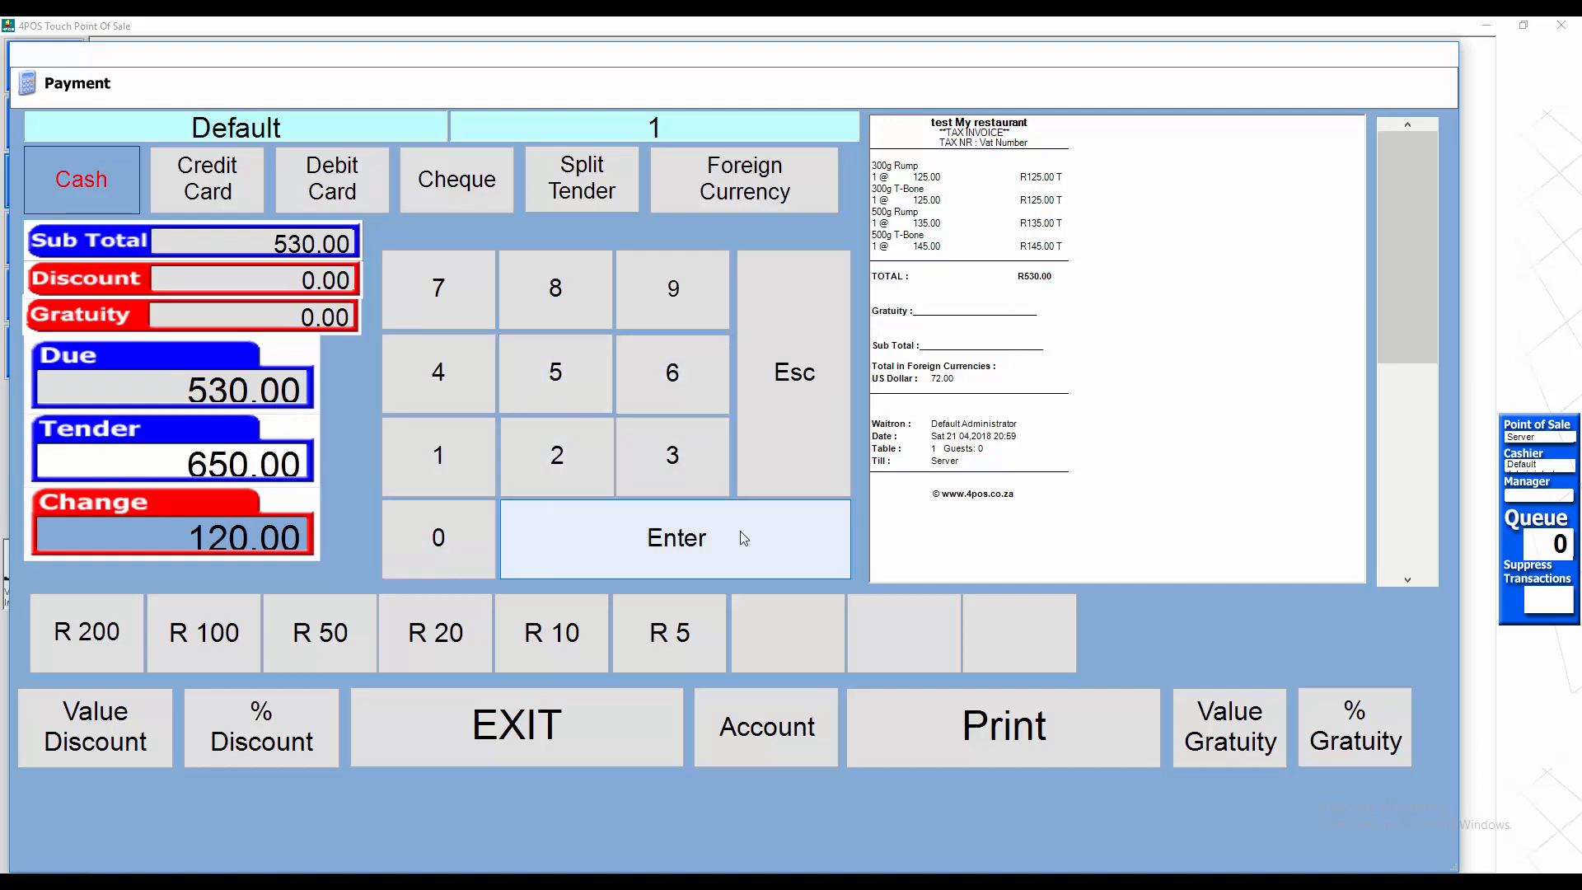
{"action": "left_click", "coordinate": [740, 537]}
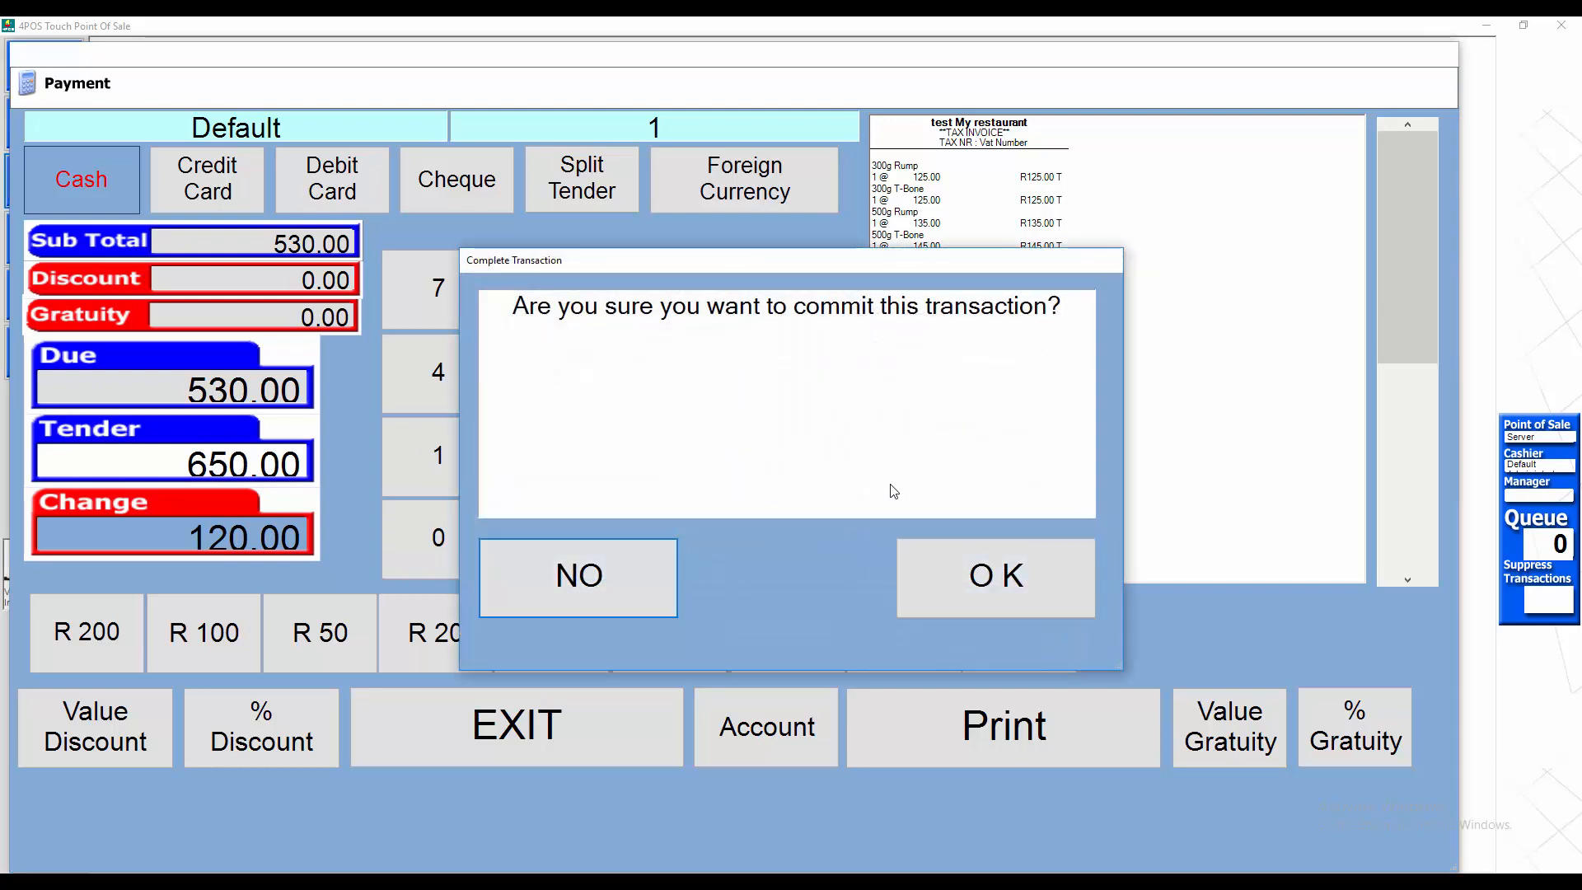
{"action": "left_click", "coordinate": [1011, 585]}
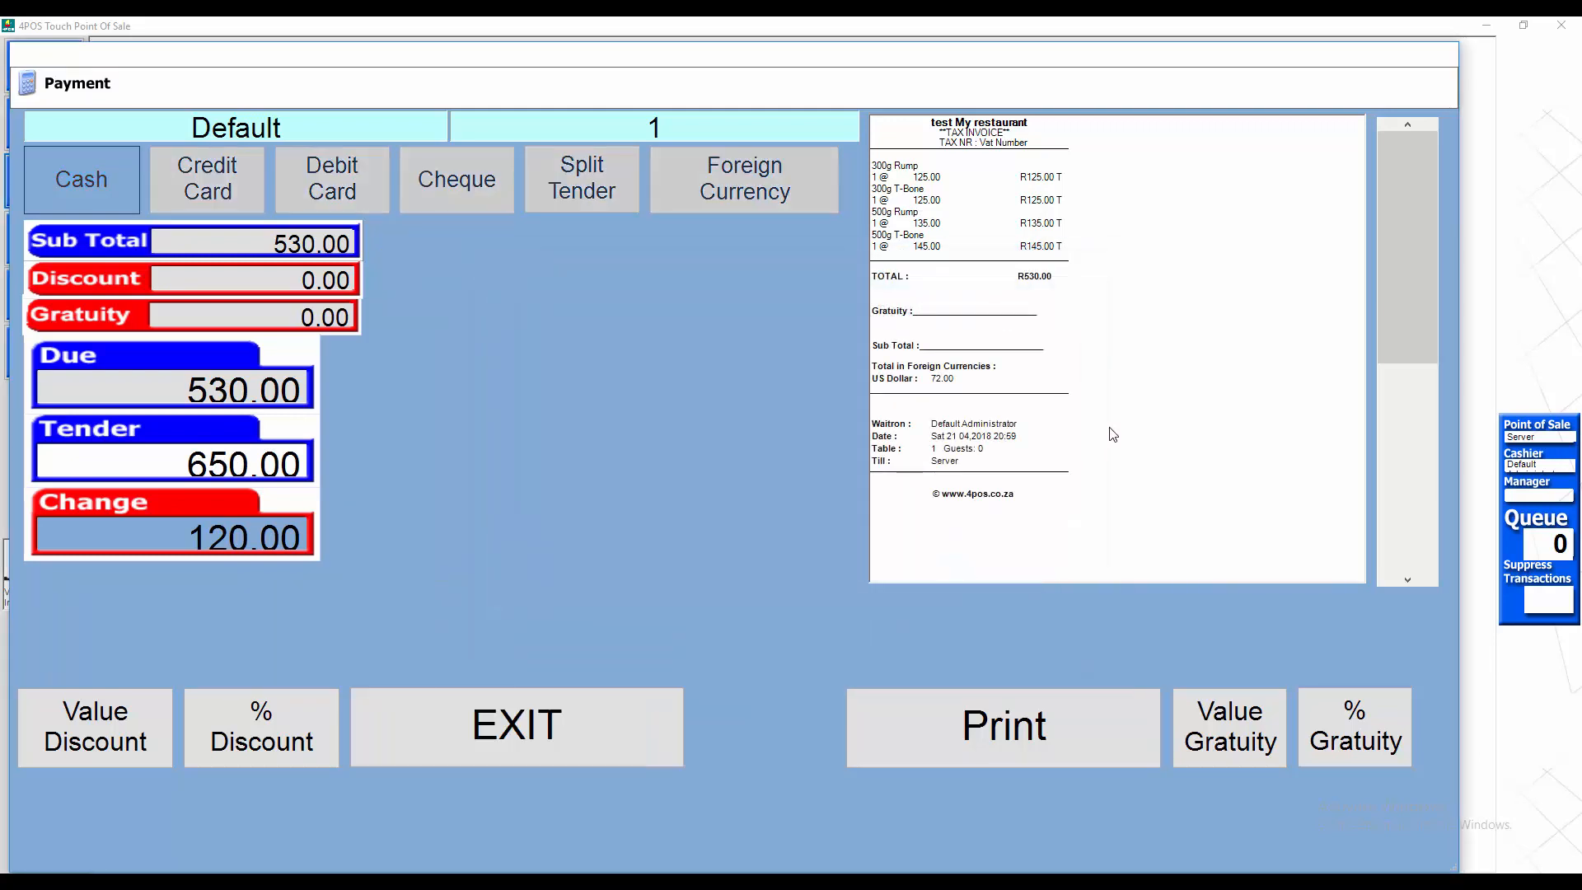
Step: Print the invoice and exit the payment screen
{"action": "left_click", "coordinate": [961, 697]}
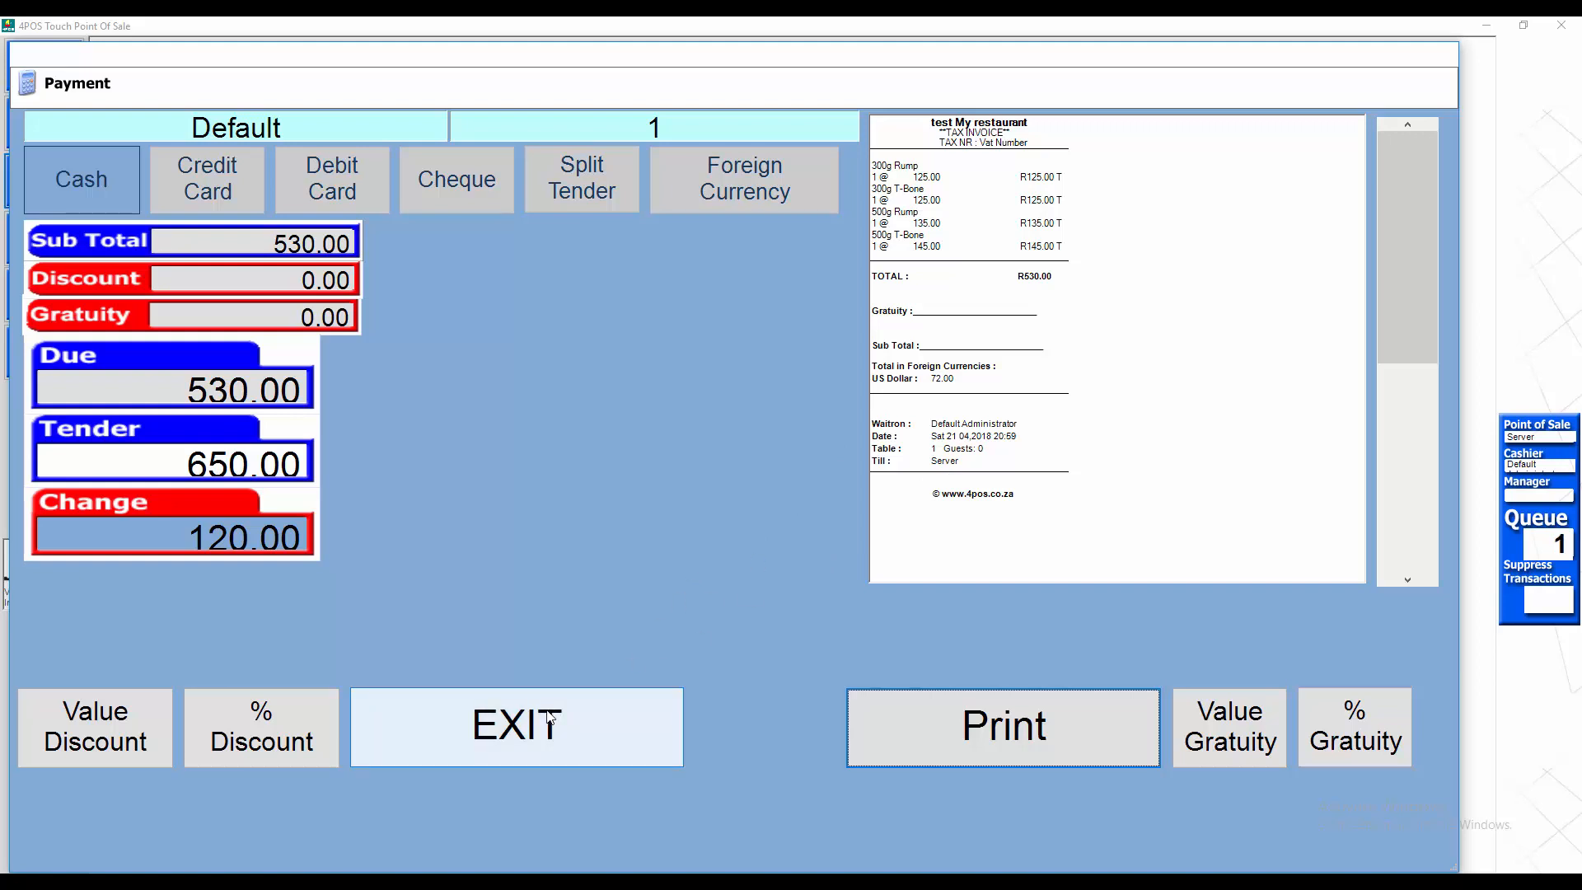
{"action": "left_click", "coordinate": [644, 754]}
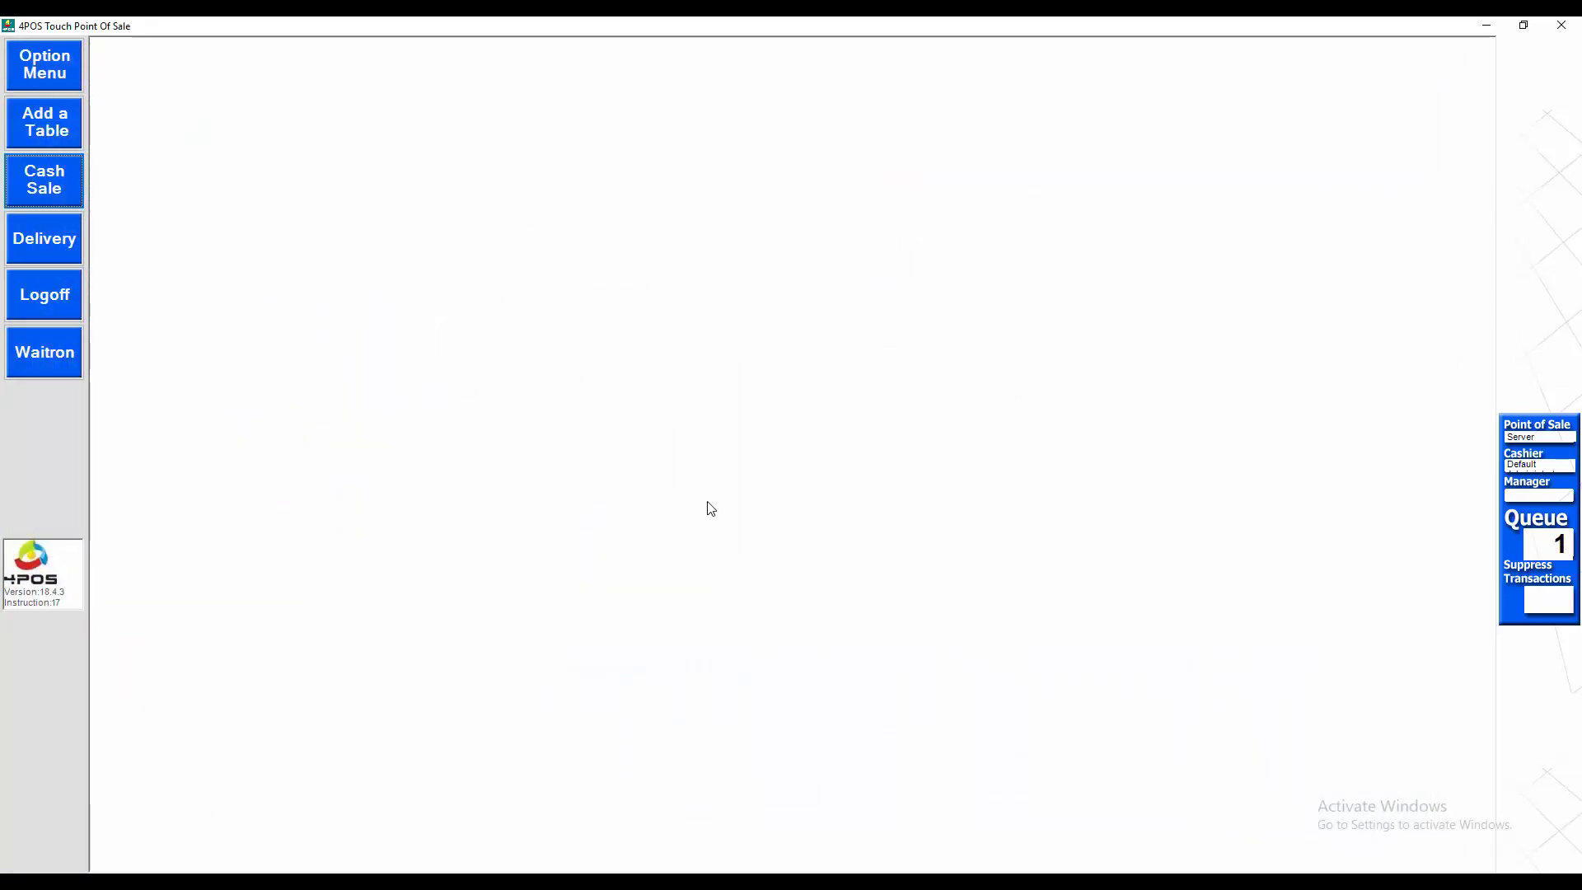